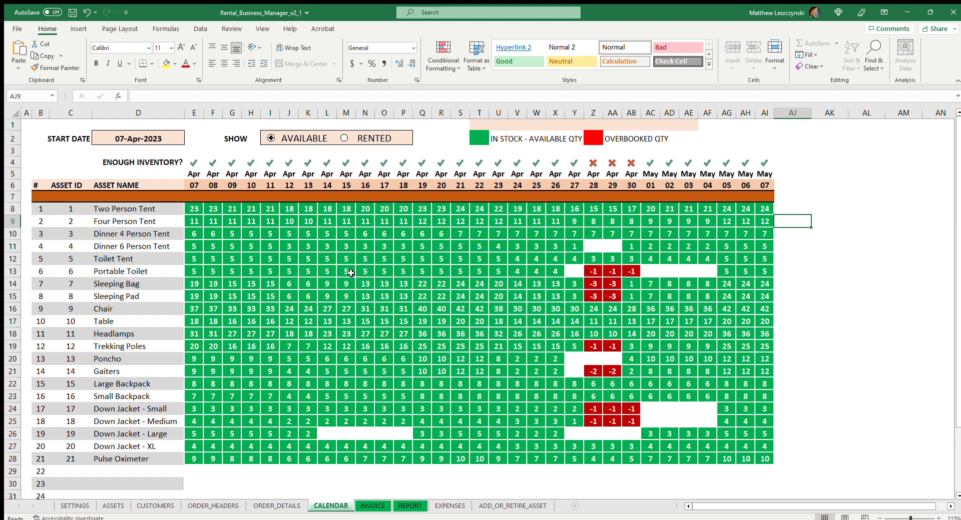
# Examine the available quantities for Chair and Down Jacket - Large on the mid-April dates of the CALENDAR sheet.
pyautogui.click(345, 310)
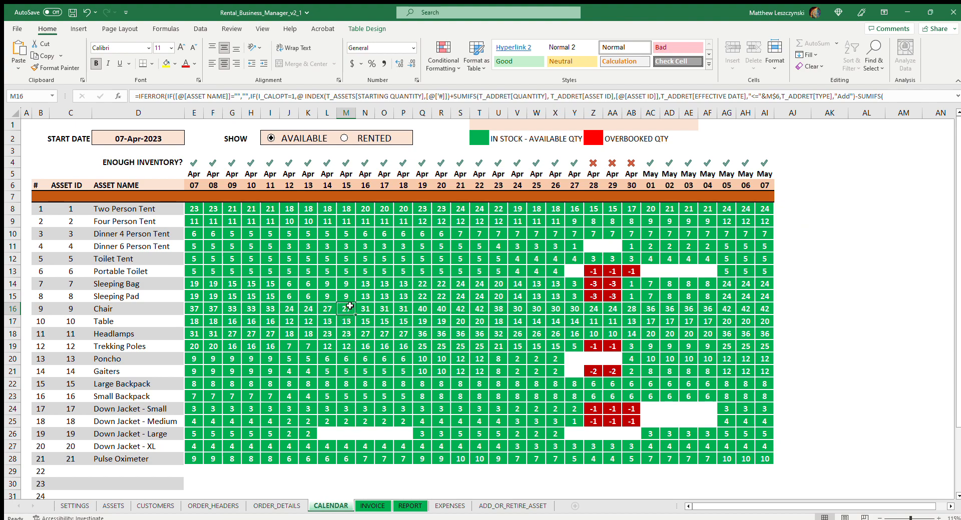
pyautogui.click(349, 435)
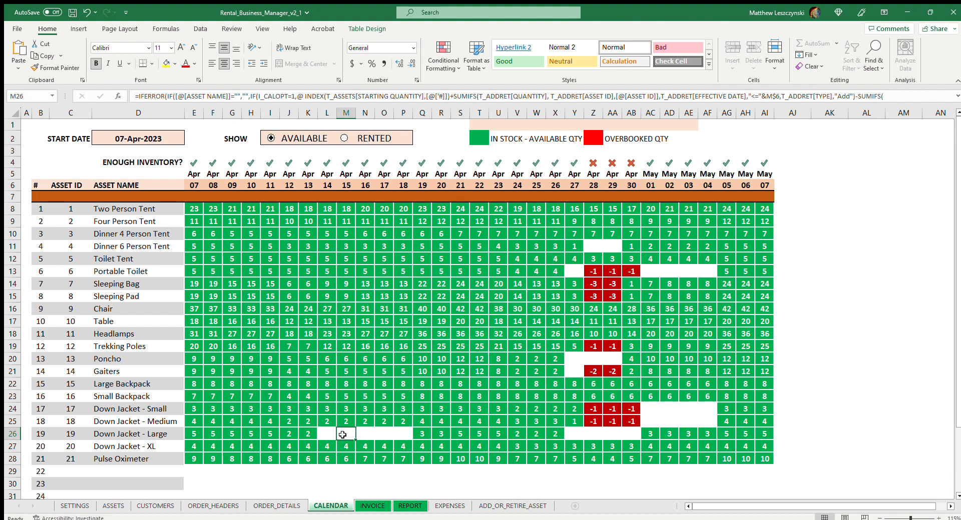
pyautogui.click(427, 436)
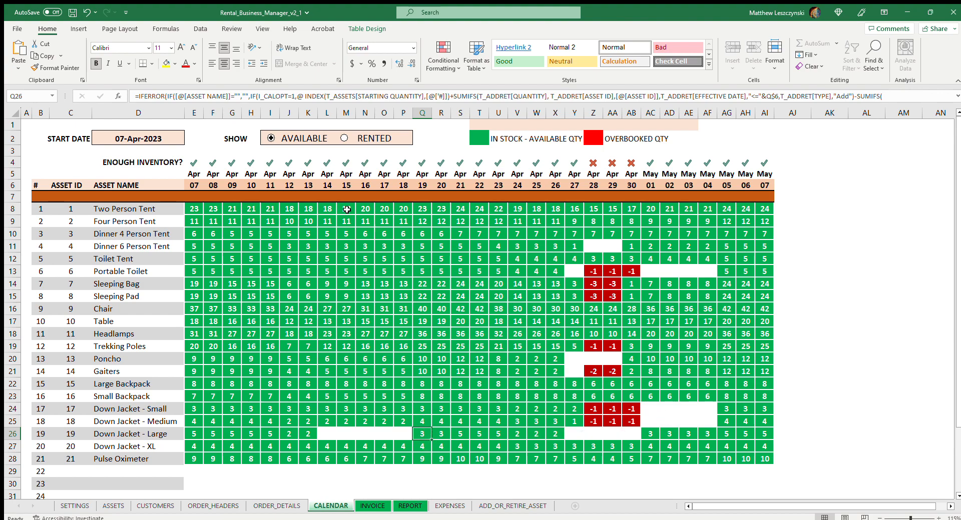
# On the ORDER_DETAILS sheet, set the availability check to Trekking Poles with a rent-out date of 20-Apr-2023.
pyautogui.click(275, 506)
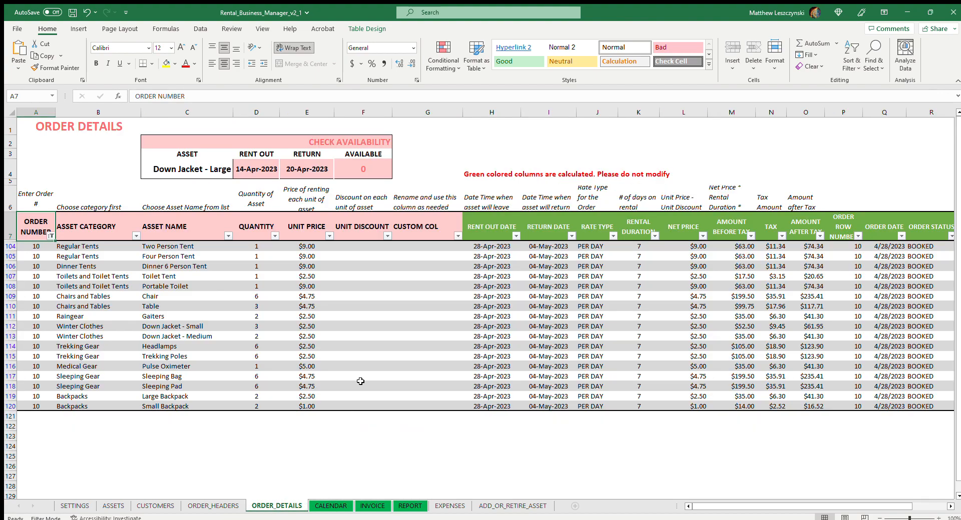
pyautogui.click(194, 173)
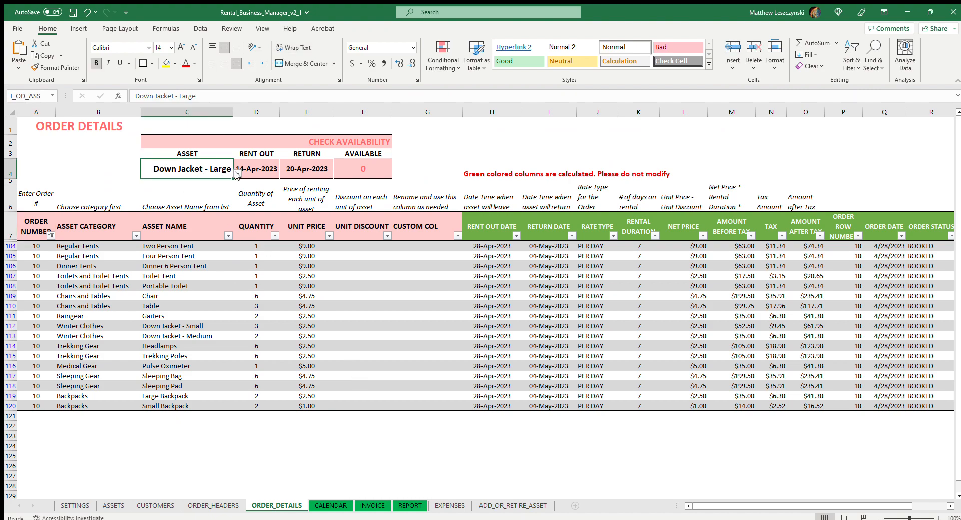
pyautogui.click(220, 199)
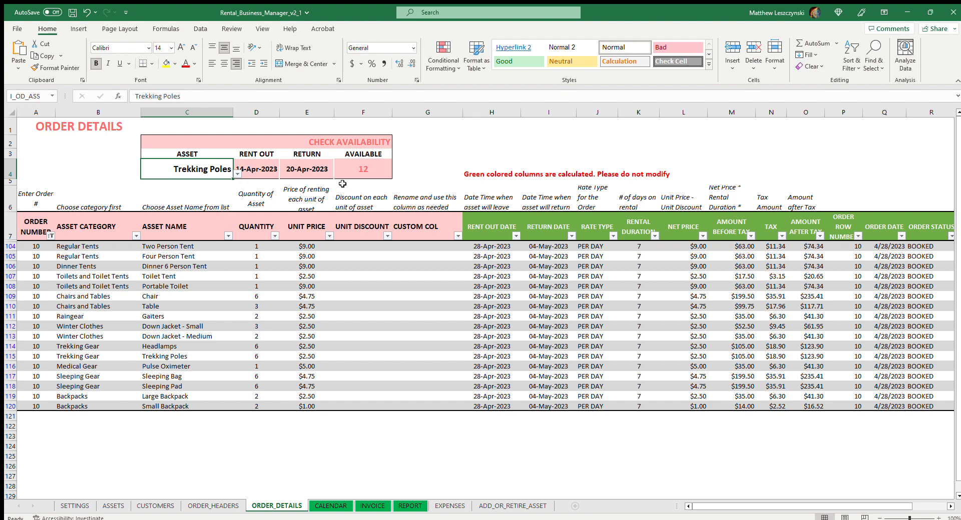
pyautogui.click(278, 171)
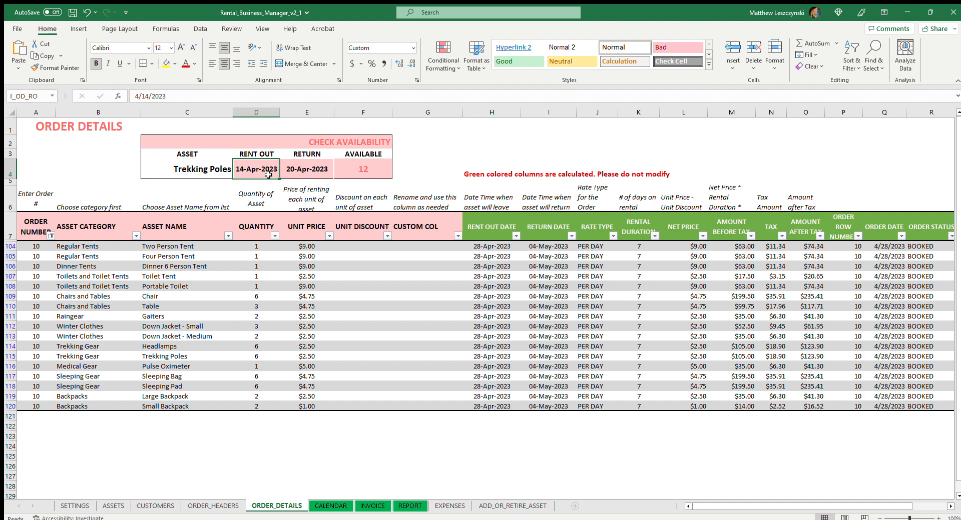
pyautogui.click(149, 96)
pyautogui.press('BackSpace')
pyautogui.press('BackSpace')
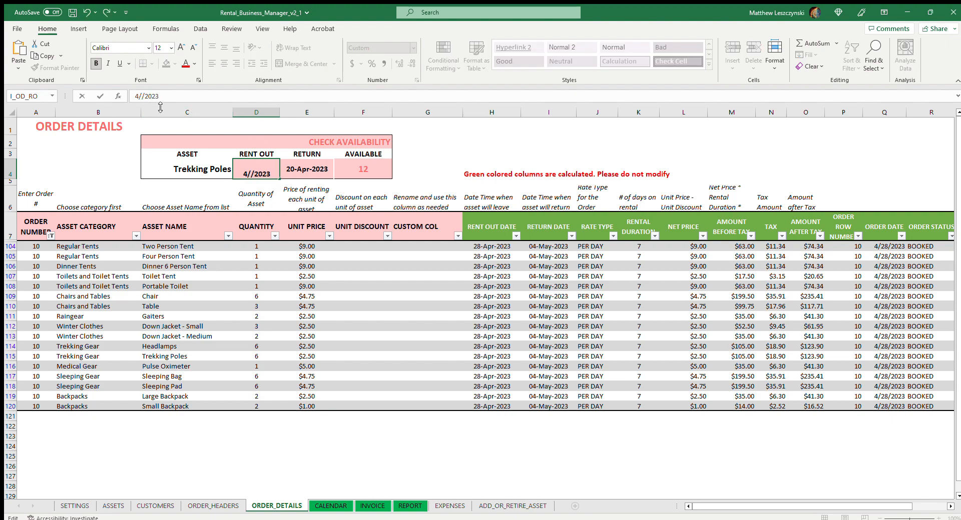
pyautogui.write('20')
pyautogui.press('Return')
# Set the availability check's return date to 27-Apr-2023 and inspect the available quantity.
pyautogui.click(310, 170)
pyautogui.click(150, 96)
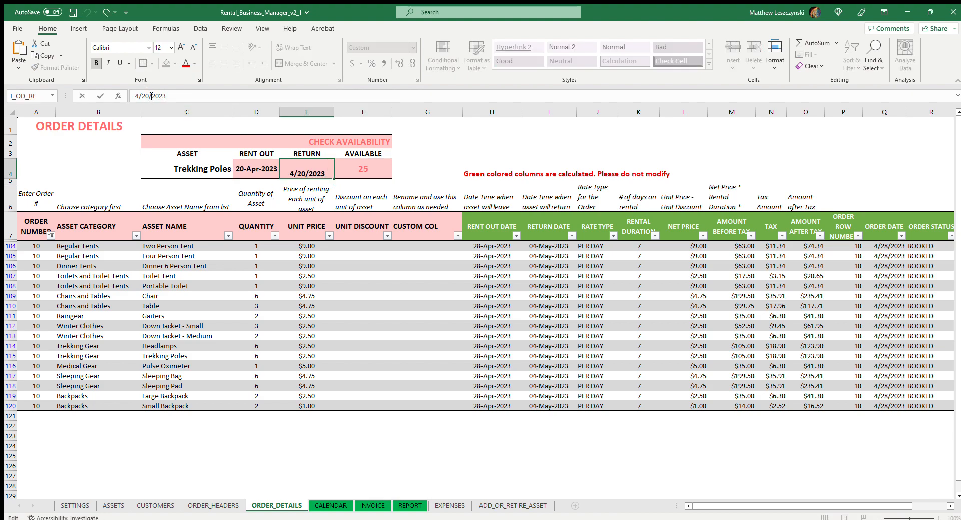
pyautogui.press('BackSpace')
pyautogui.write('7')
pyautogui.click(453, 148)
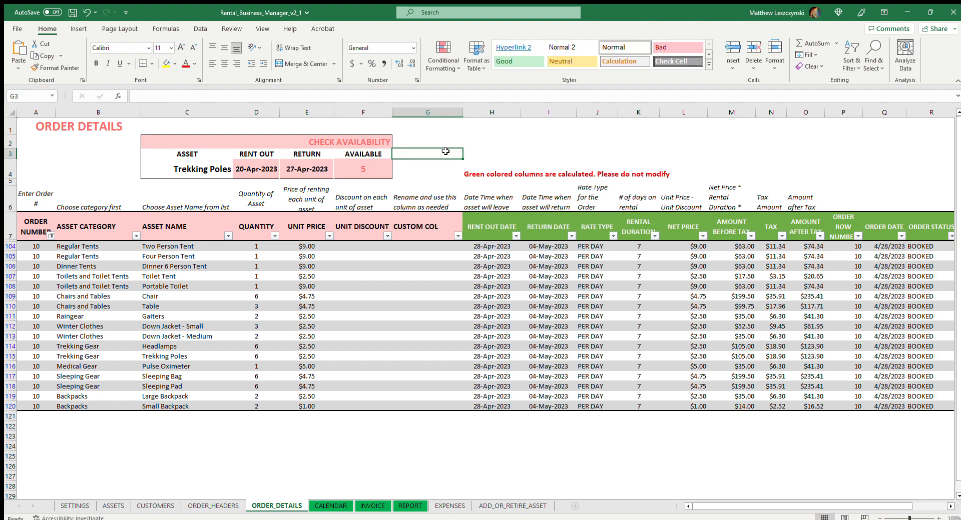
pyautogui.click(362, 174)
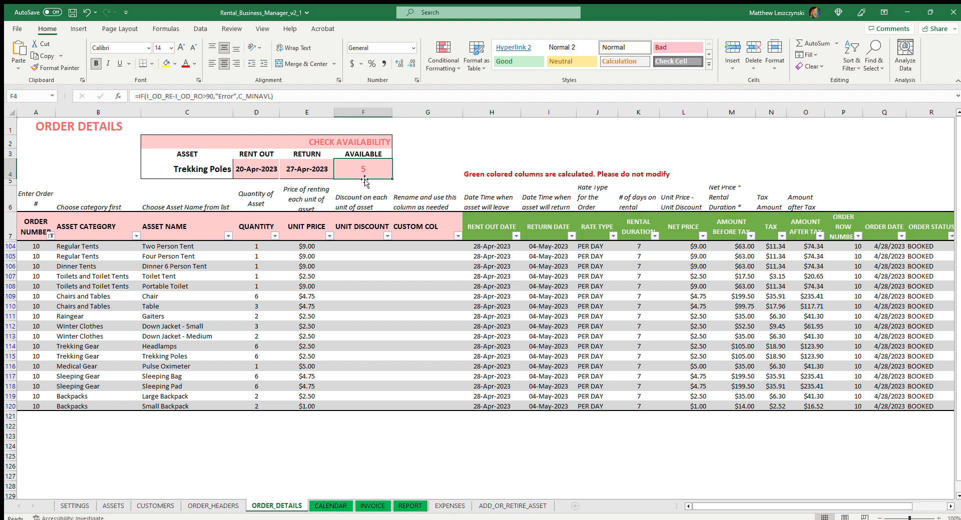
# Change the availability check's return date to 26-Apr-2023 for the Trekking Poles.
pyautogui.click(315, 173)
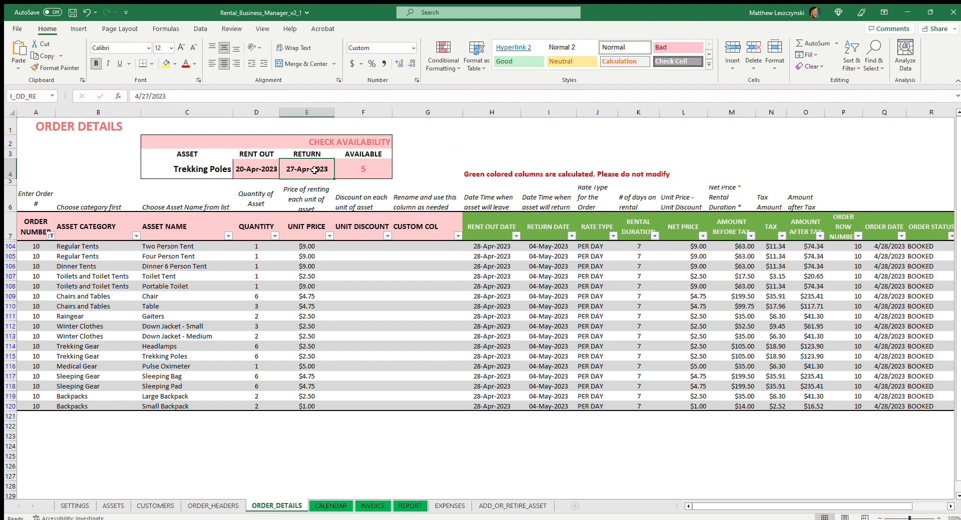
pyautogui.click(146, 96)
pyautogui.press('BackSpace')
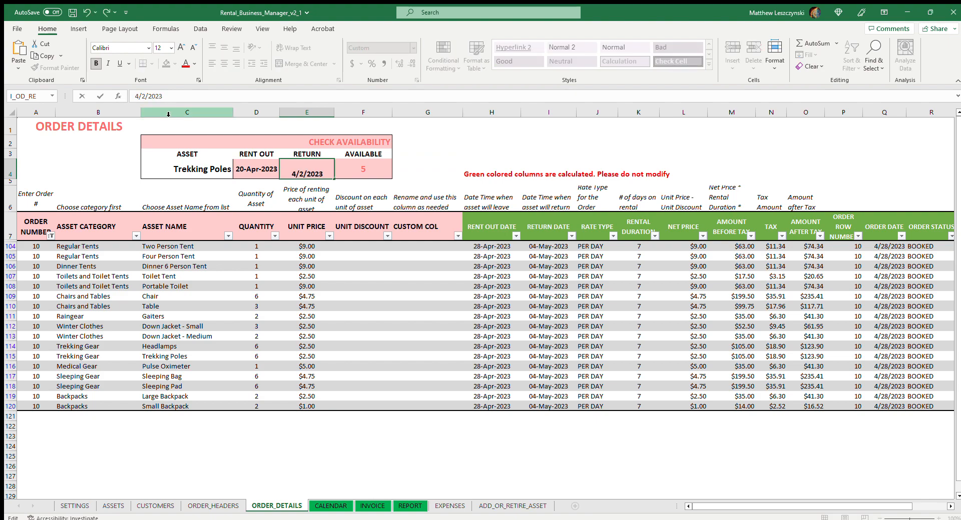
pyautogui.write('6')
pyautogui.click(453, 154)
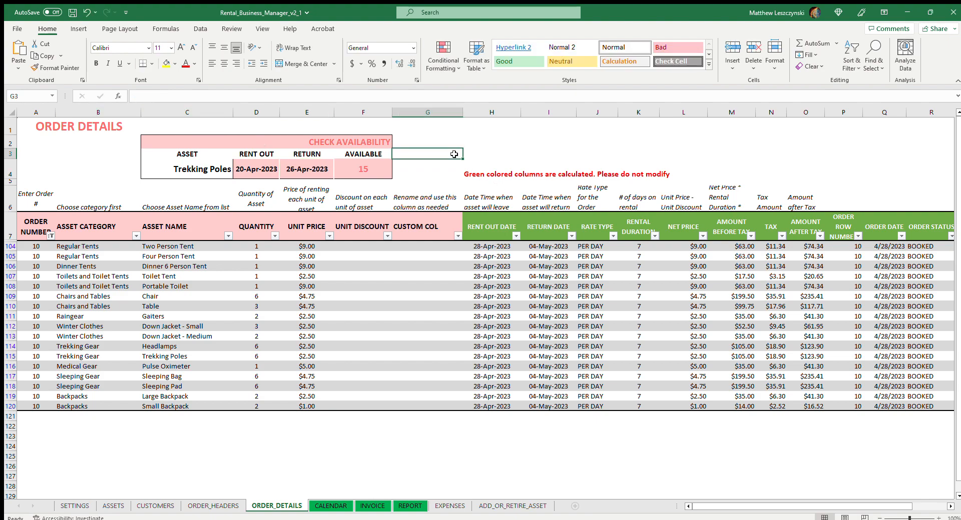
pyautogui.click(320, 169)
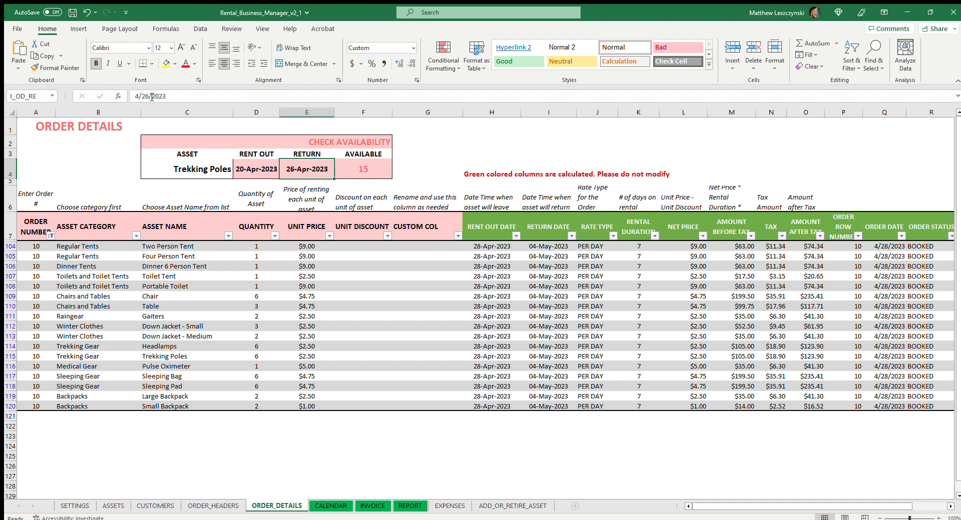
pyautogui.click(268, 175)
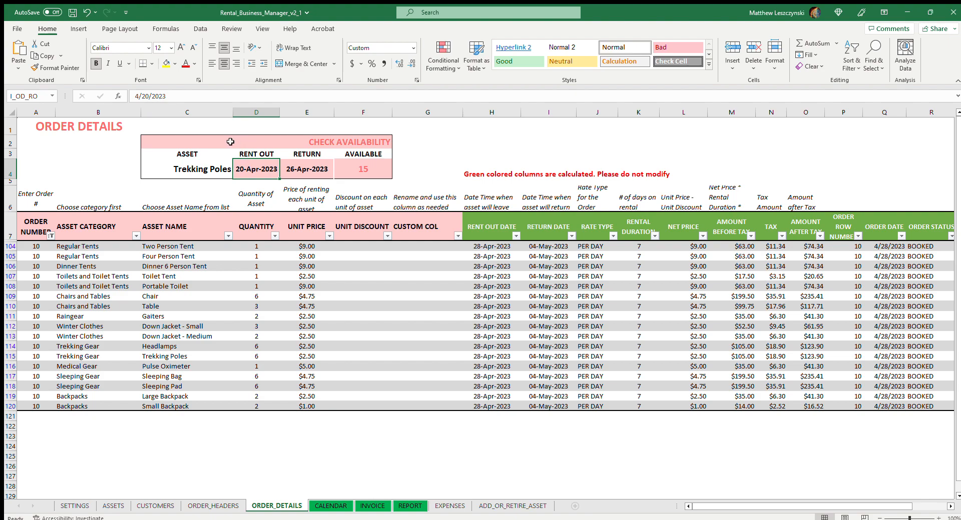
pyautogui.click(146, 96)
# Change the return date to 27-Apr-2023 again and check how many Trekking Poles are available.
pyautogui.click(303, 169)
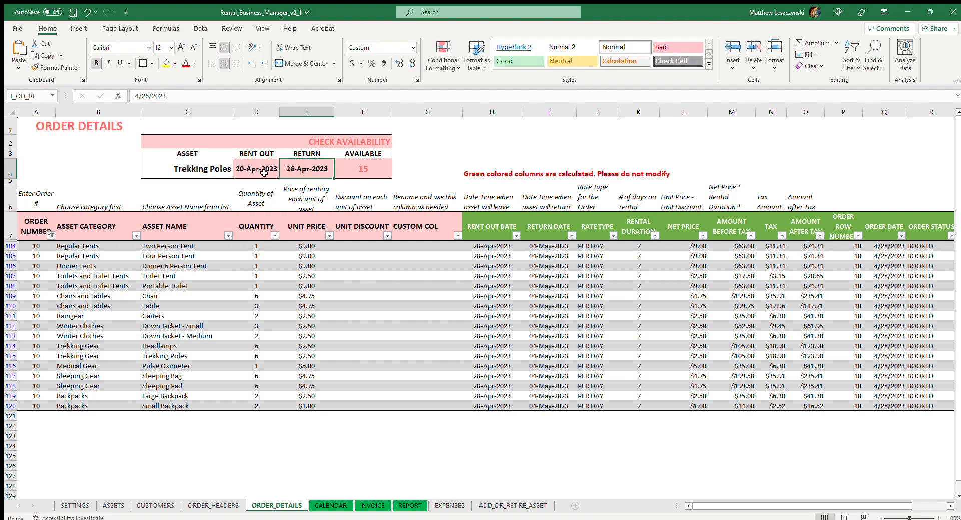
pyautogui.click(148, 96)
pyautogui.press('Delete')
pyautogui.write('7')
pyautogui.click(369, 174)
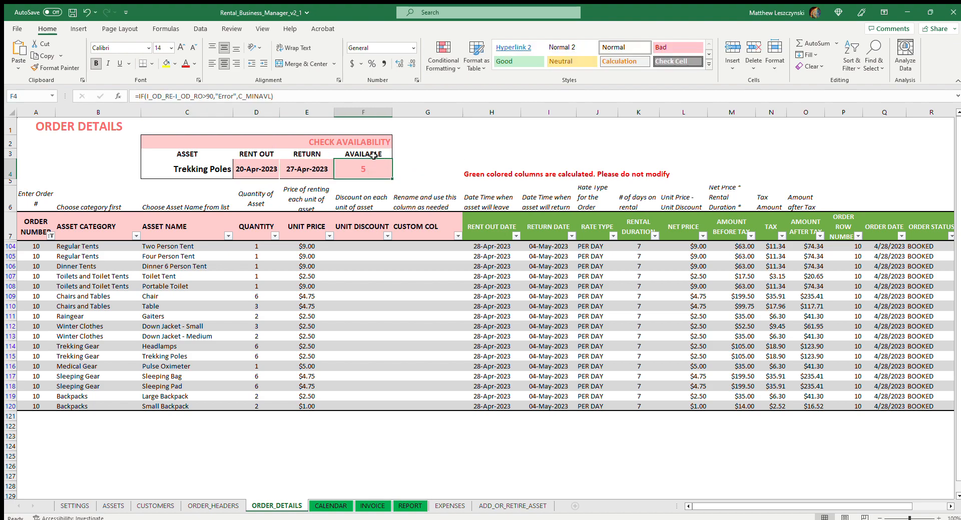
# Set the return date in the availability check back to 26-Apr-2023.
pyautogui.click(292, 169)
pyautogui.click(152, 99)
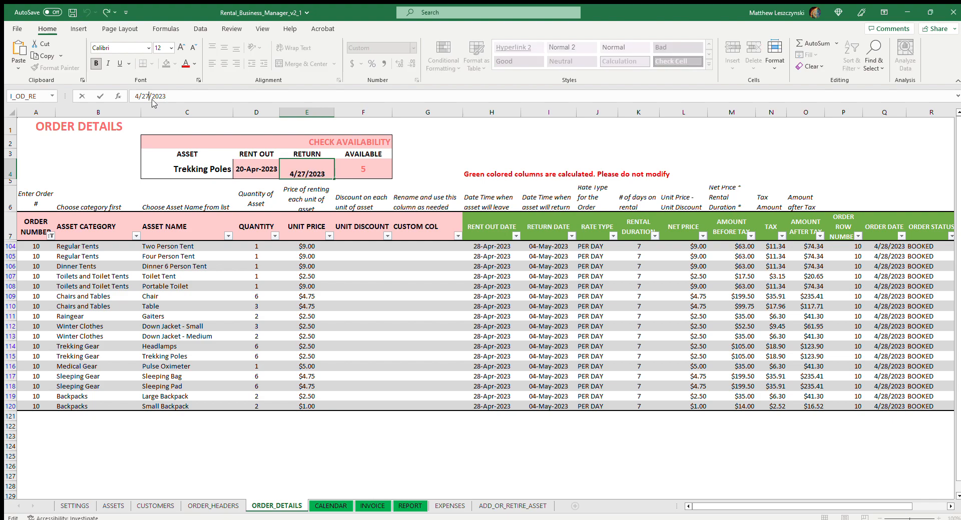
pyautogui.press('BackSpace')
pyautogui.write('6')
pyautogui.click(315, 200)
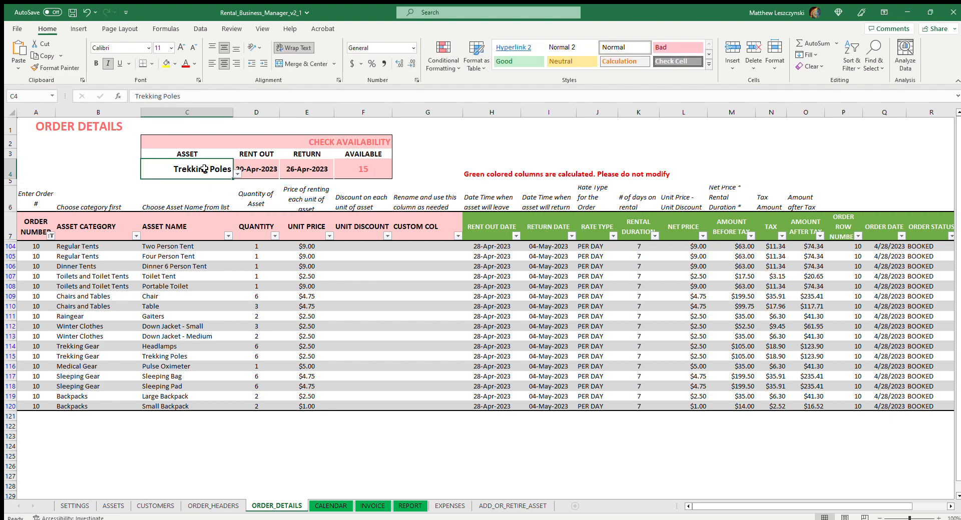
pyautogui.click(231, 172)
pyautogui.click(273, 171)
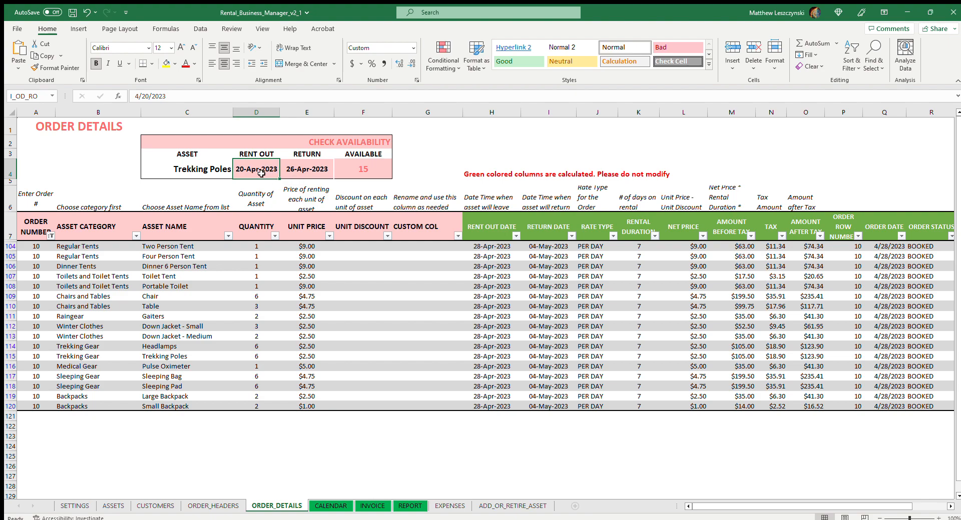
pyautogui.click(315, 171)
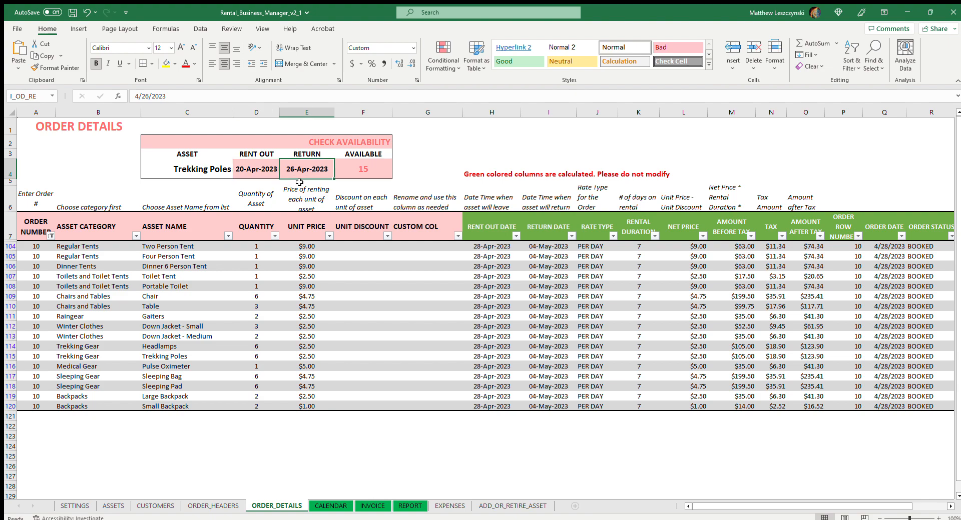
# Check availability in turn for Four Person Tent, Chair, Headlamps, Down Jacket - XL and Down Jacket - Medium, ending with Pulse Oximeter as the asset.
pyautogui.click(209, 172)
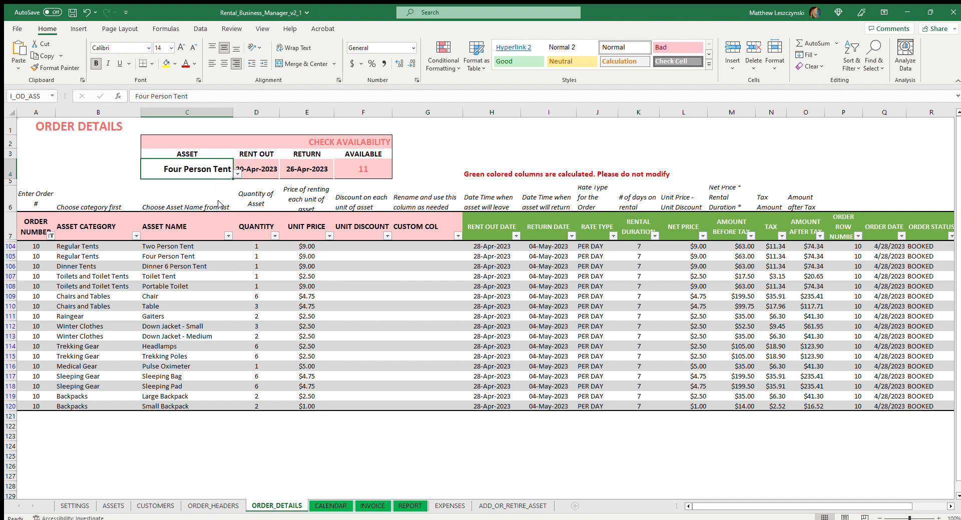
pyautogui.click(219, 249)
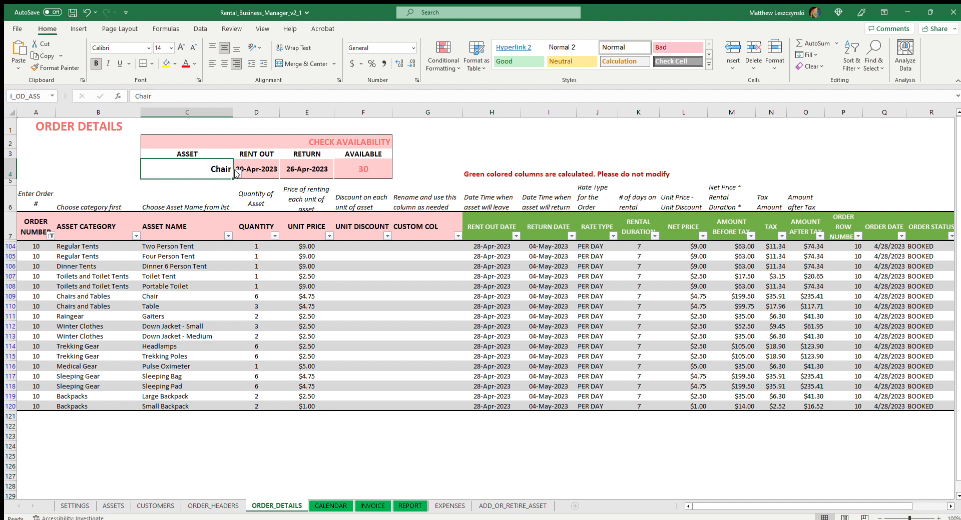
pyautogui.click(213, 257)
pyautogui.click(220, 201)
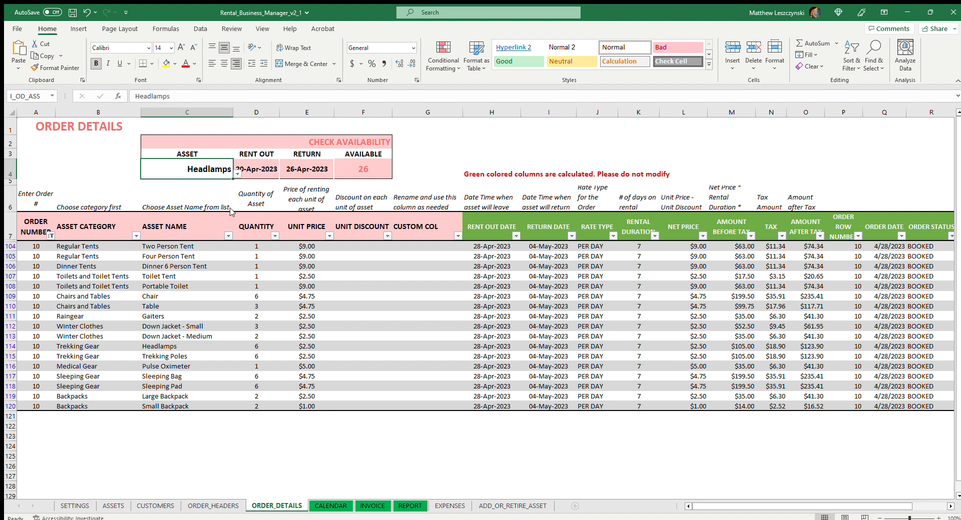
pyautogui.click(219, 267)
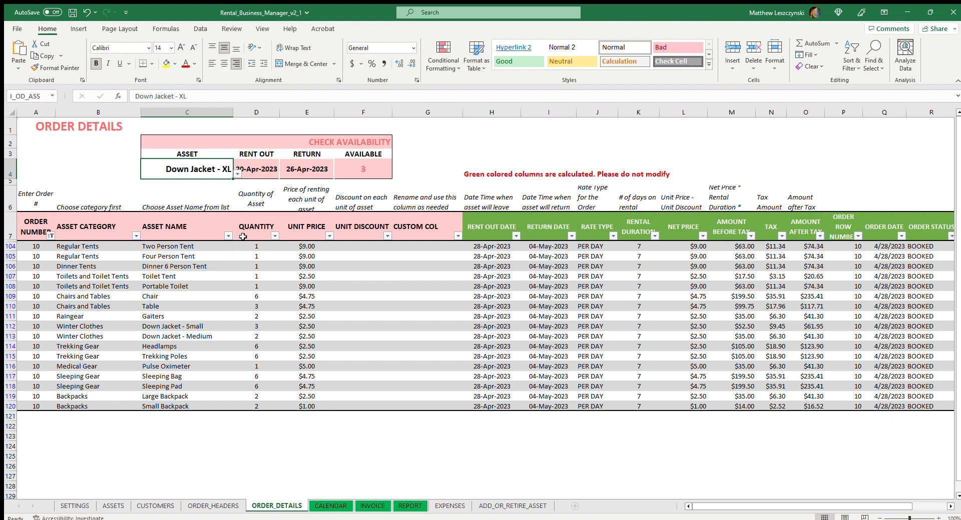
pyautogui.click(216, 262)
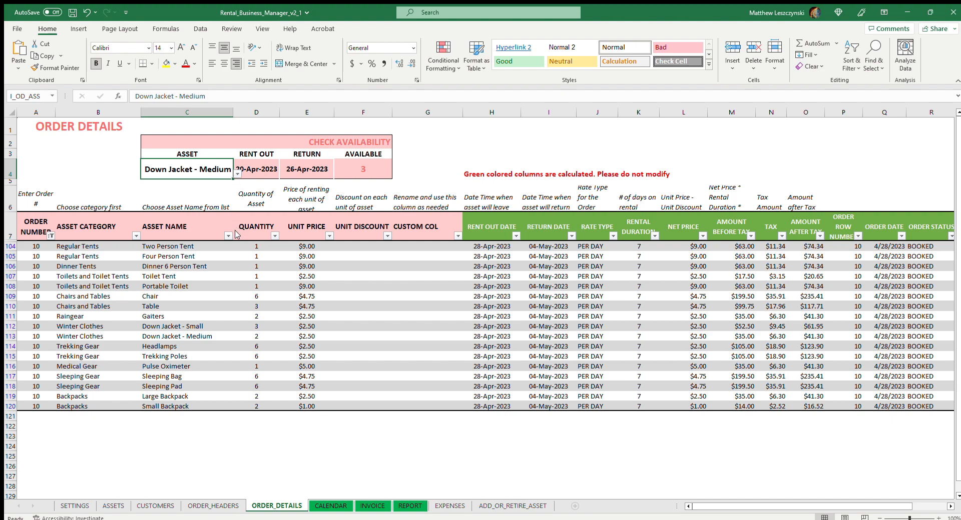
pyautogui.click(223, 270)
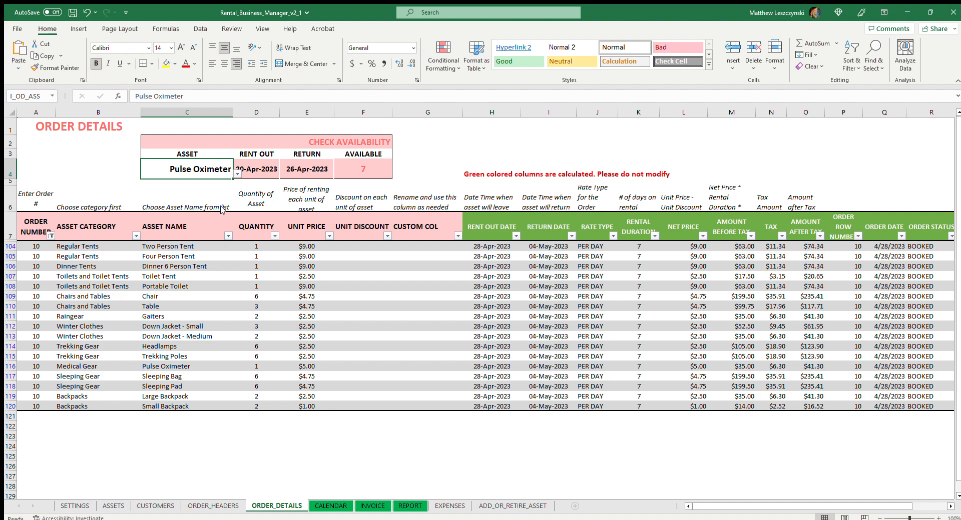
pyautogui.click(290, 204)
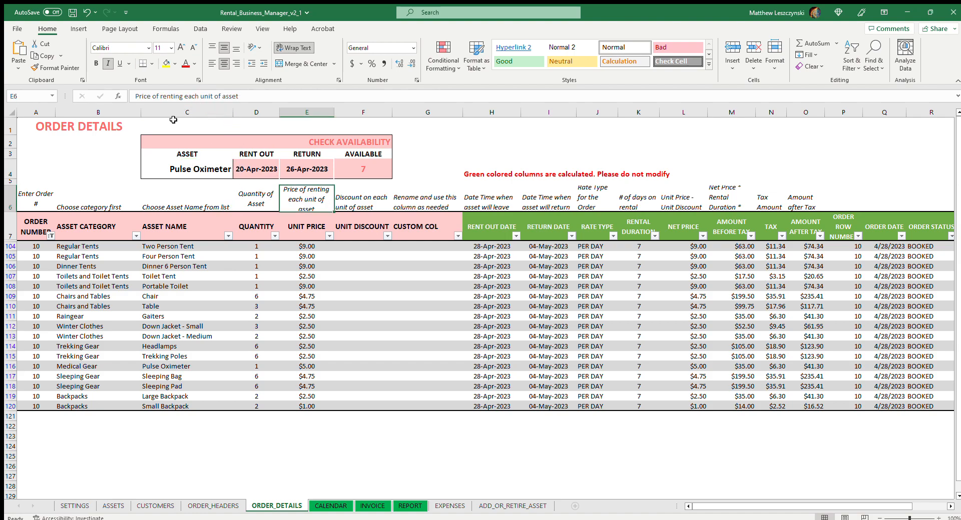
# Compare the overbooked dates on the CALENDAR sheet with the order lines on ORDER_DETAILS, finishing on ORDER_DETAILS.
pyautogui.click(330, 505)
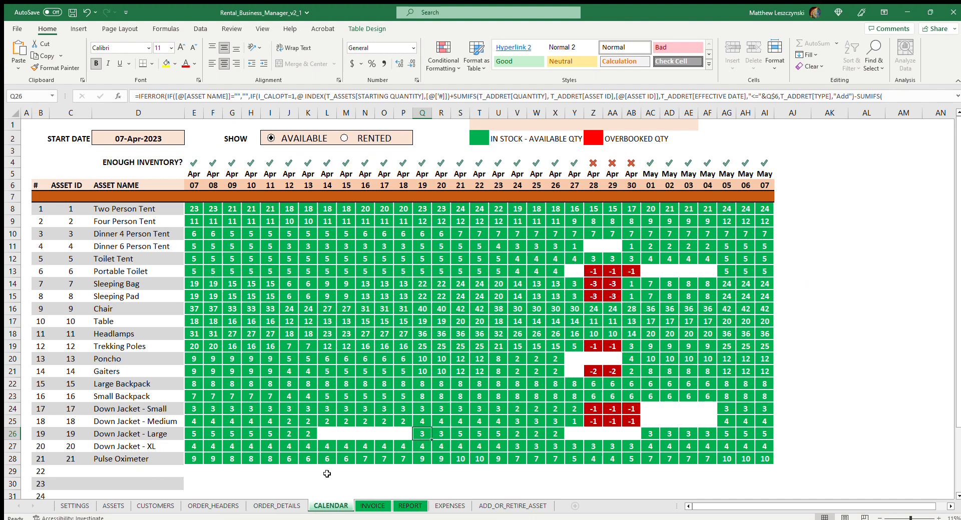
pyautogui.click(277, 506)
pyautogui.click(330, 506)
pyautogui.click(280, 506)
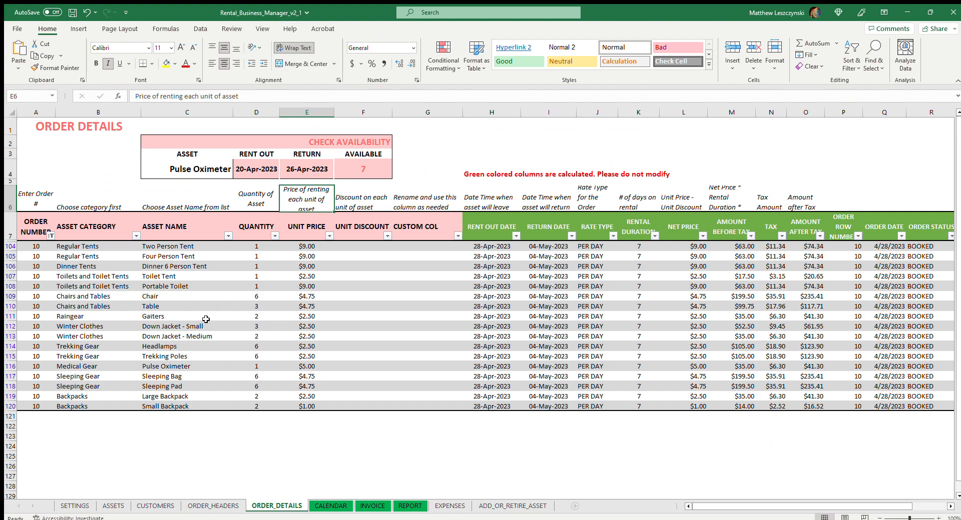
# Set the quantities of Portable Toilet and Toilet Tent to 0 in the filtered order lines.
pyautogui.click(262, 286)
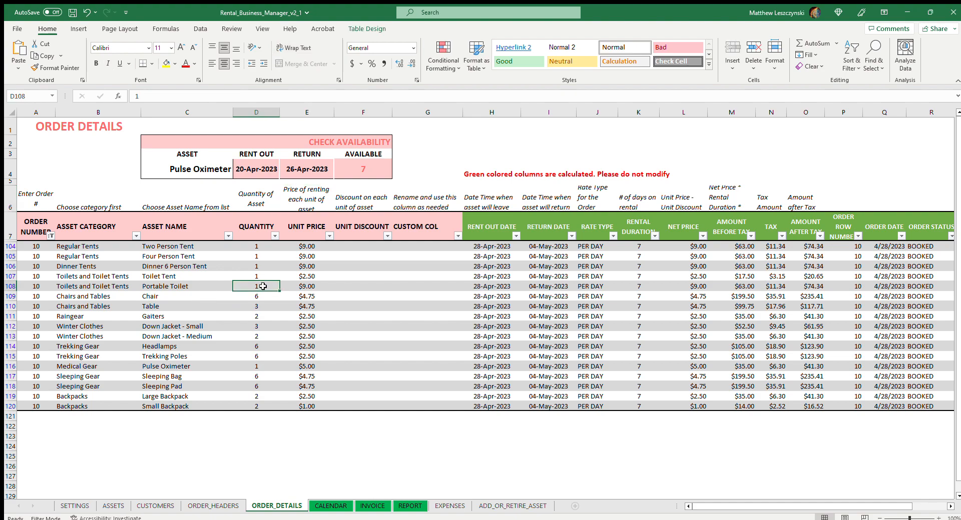
pyautogui.write('0')
pyautogui.click(262, 332)
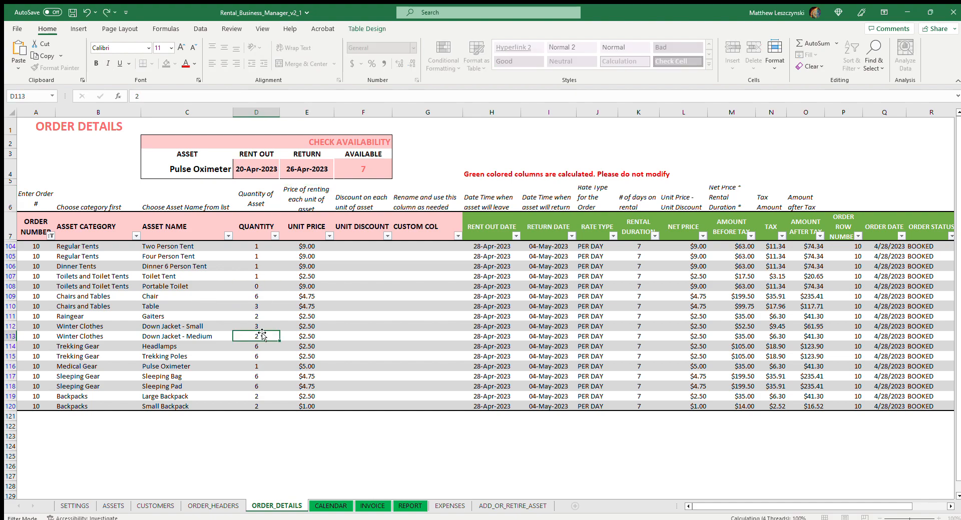
pyautogui.click(262, 278)
pyautogui.write('0')
pyautogui.click(275, 316)
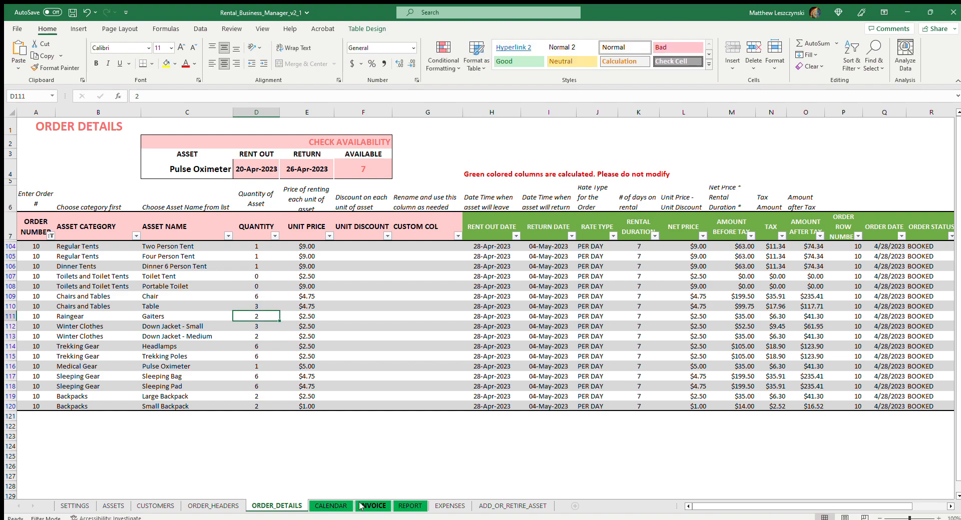
pyautogui.click(260, 296)
pyautogui.click(266, 278)
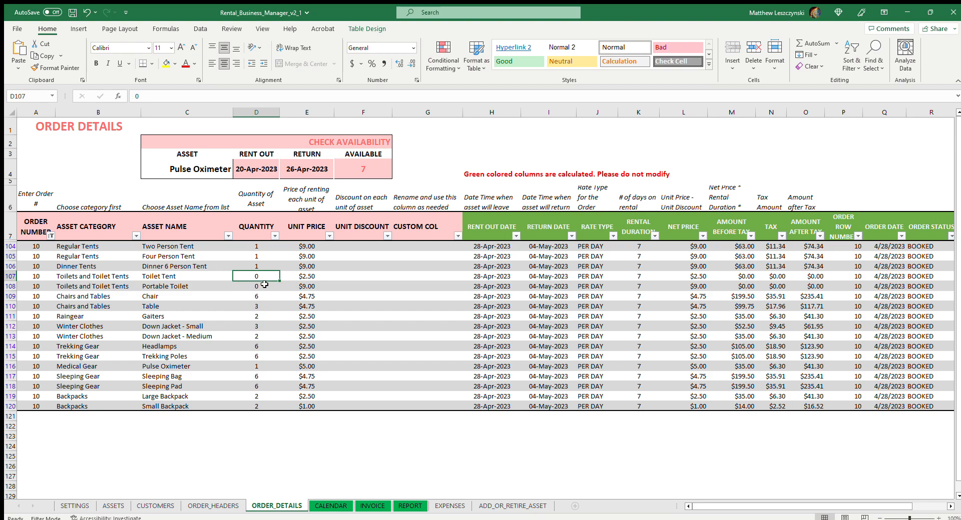
# Check Trekking Poles for 28 and 29 April on the CALENDAR sheet and set its quantity to 5 on ORDER_DETAILS.
pyautogui.click(263, 295)
pyautogui.click(264, 286)
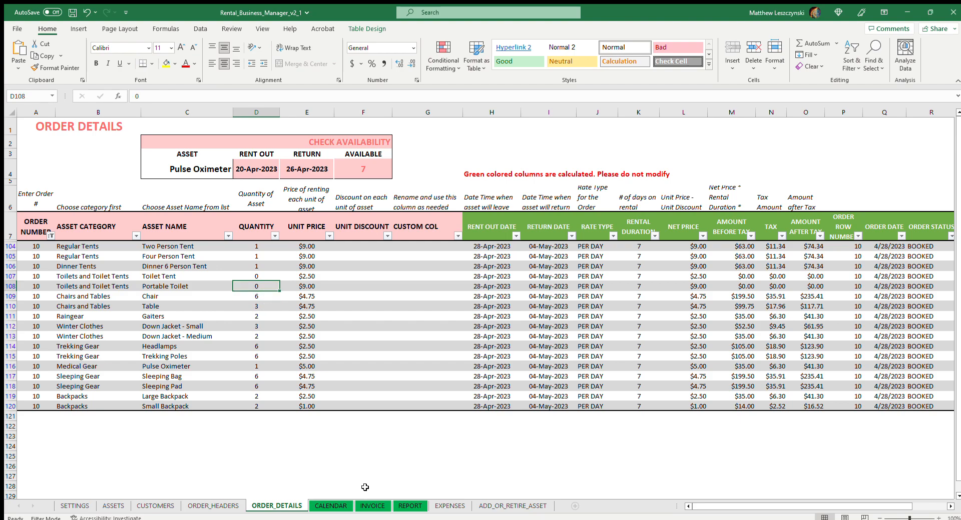
pyautogui.click(330, 506)
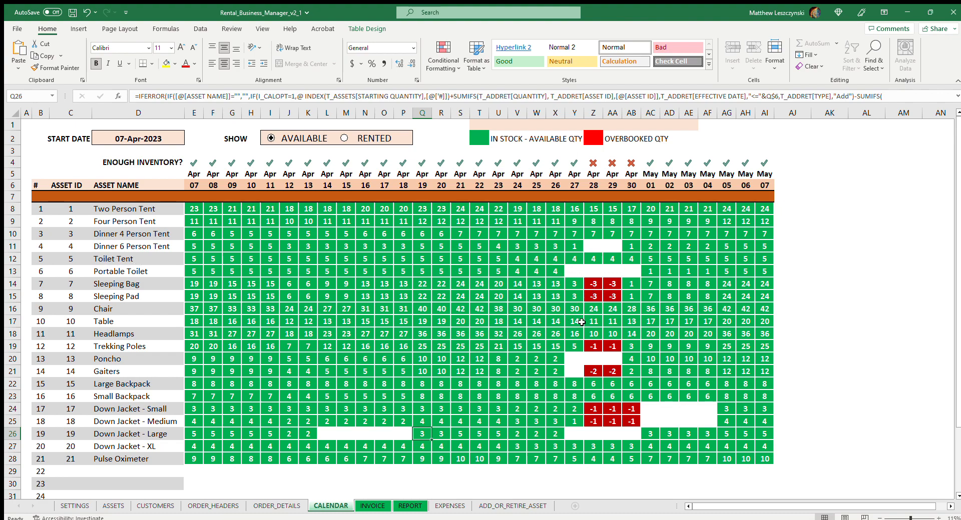
pyautogui.click(618, 346)
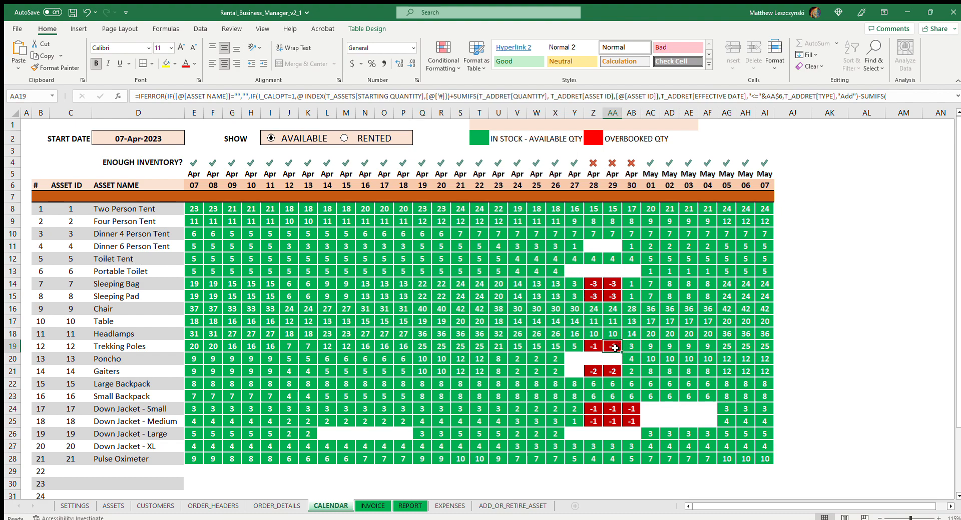
pyautogui.click(596, 347)
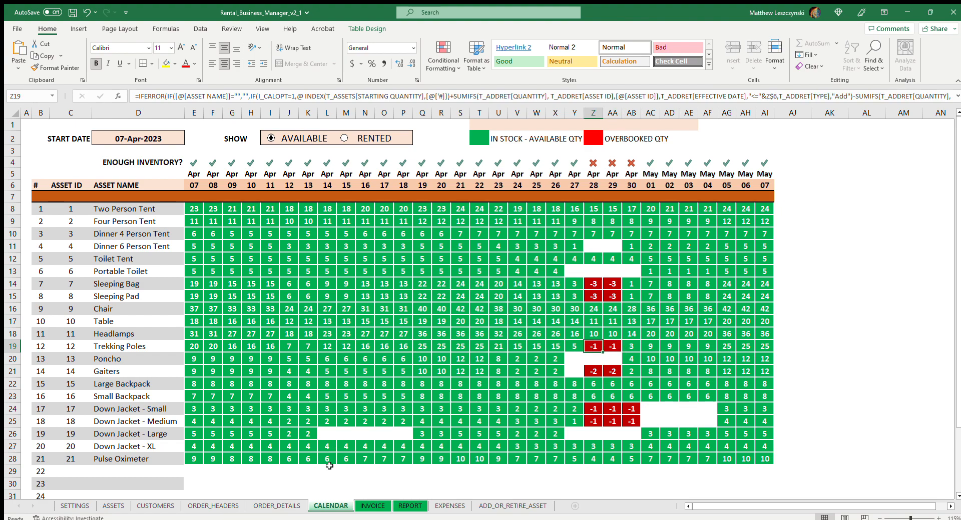
pyautogui.click(275, 505)
pyautogui.click(220, 505)
pyautogui.click(250, 505)
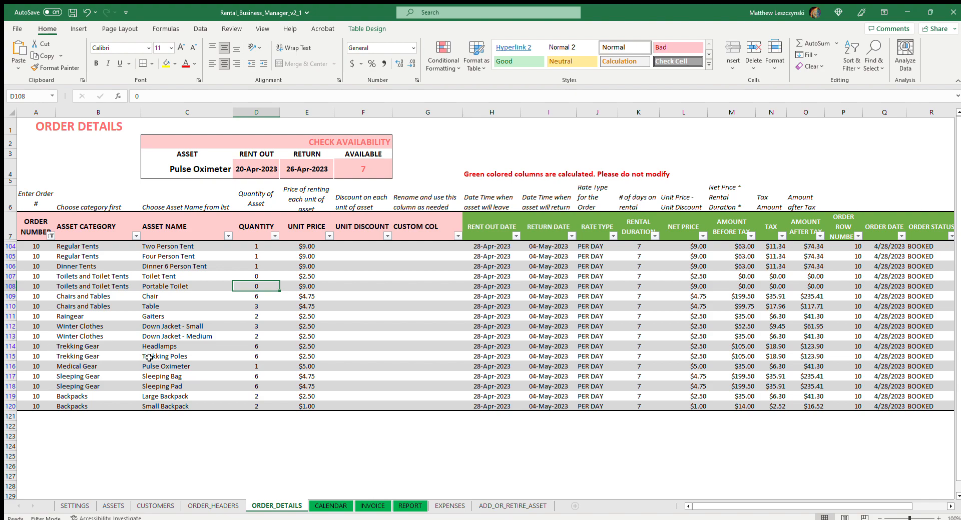
pyautogui.click(200, 356)
pyautogui.click(263, 355)
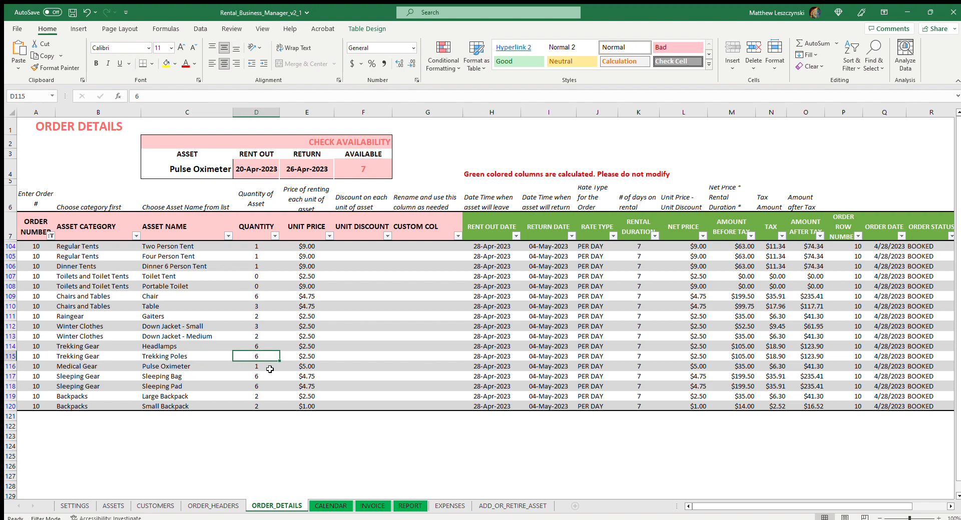
pyautogui.write('5')
pyautogui.click(377, 340)
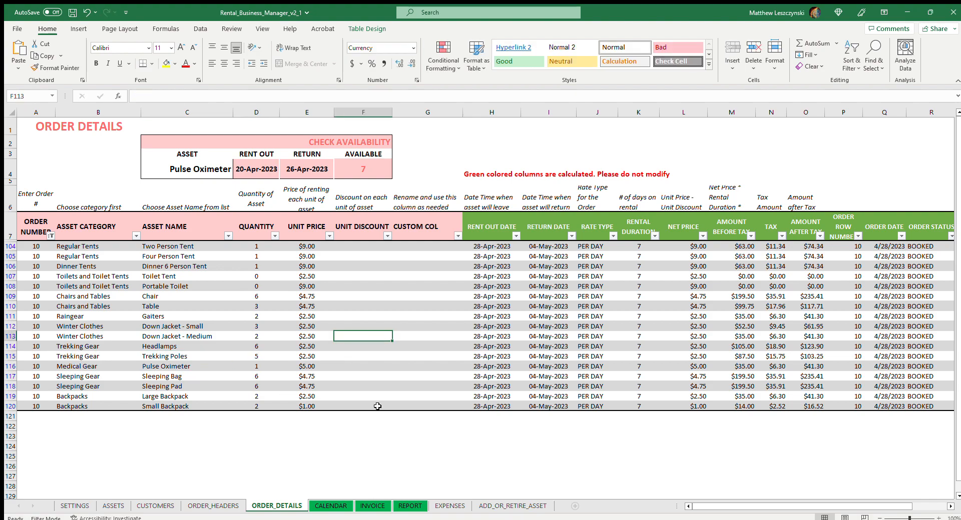
# Recheck Trekking Poles on the CALENDAR sheet and look through INVOICE and ORDER_HEADERS, finishing on ORDER_DETAILS.
pyautogui.click(331, 506)
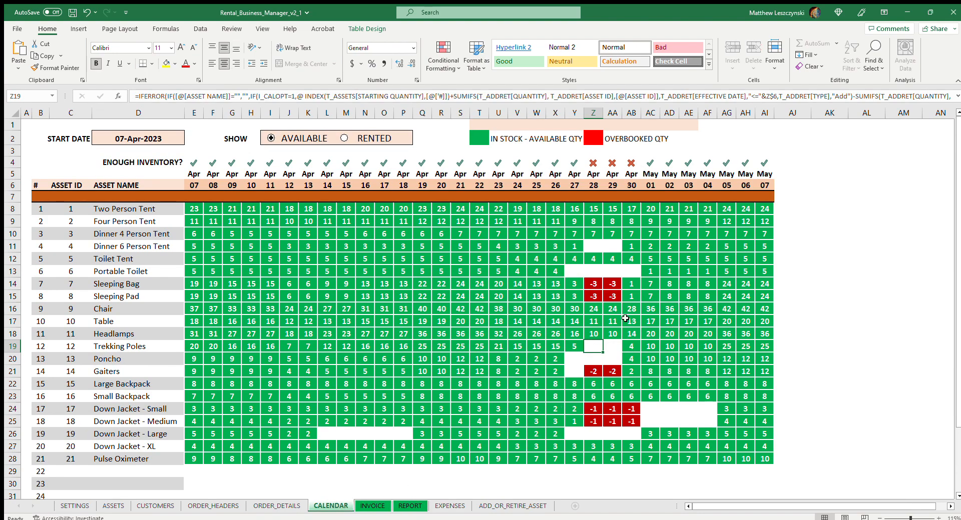
pyautogui.click(609, 348)
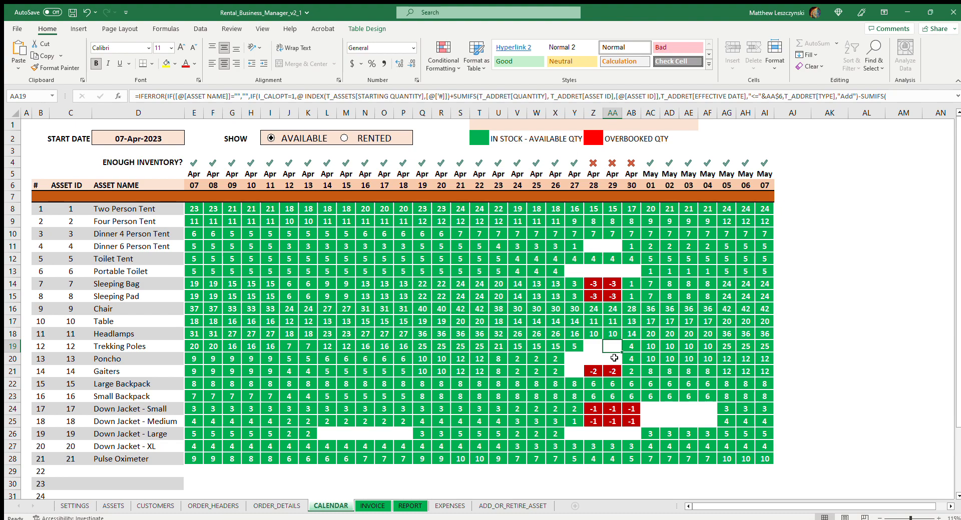
pyautogui.click(374, 507)
pyautogui.click(339, 506)
pyautogui.click(277, 506)
pyautogui.click(210, 506)
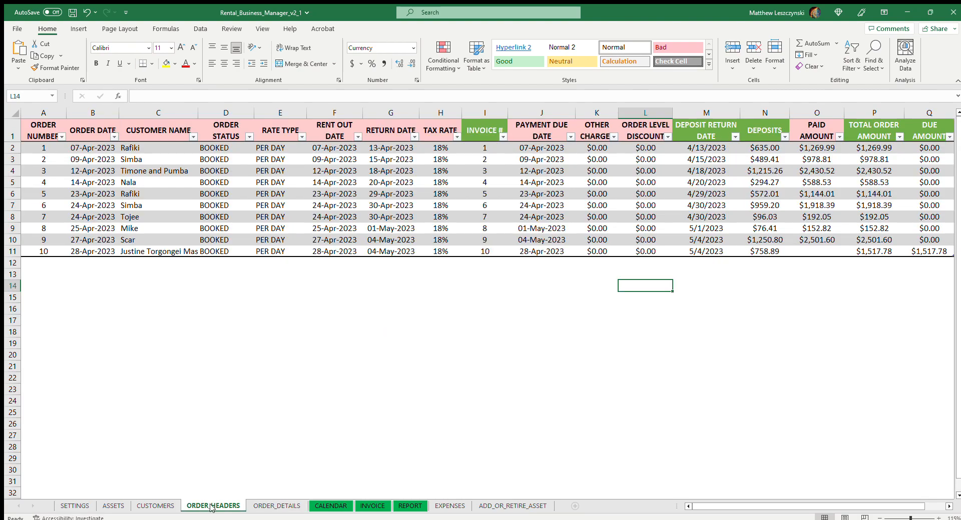
pyautogui.click(277, 506)
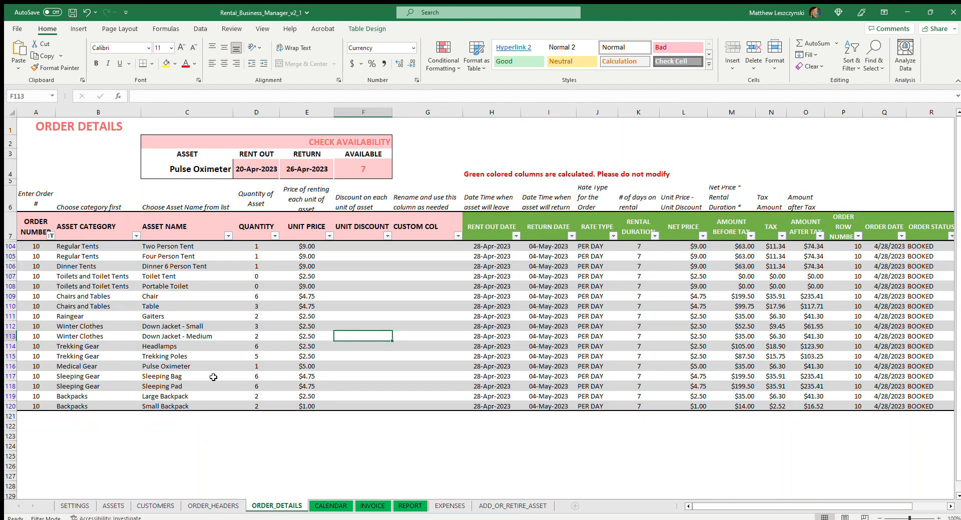
# Set the order quantities of Down Jacket - Small to 2, Down Jacket - Medium to 1 and Gaiters to 0.
pyautogui.click(276, 328)
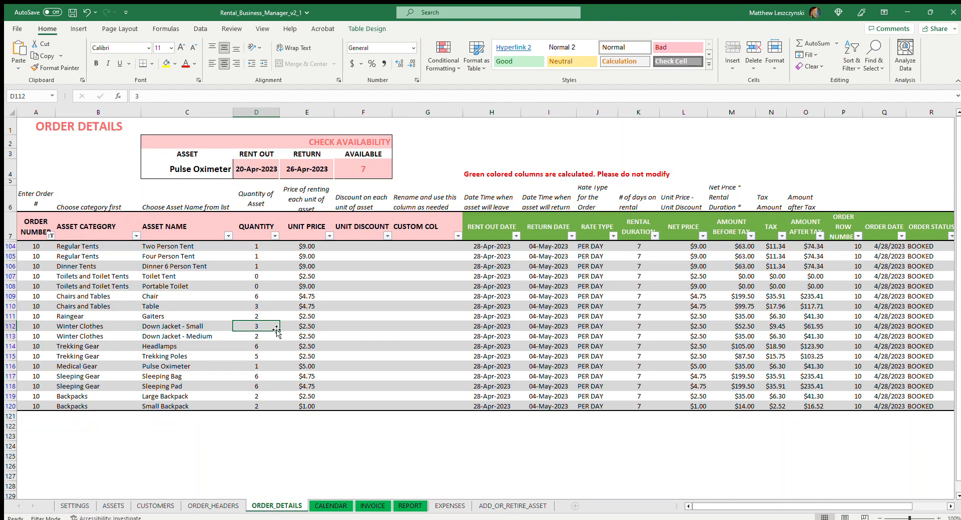
pyautogui.write('2')
pyautogui.press('Return')
pyautogui.write('1')
pyautogui.click(256, 357)
pyautogui.click(269, 315)
pyautogui.write('0')
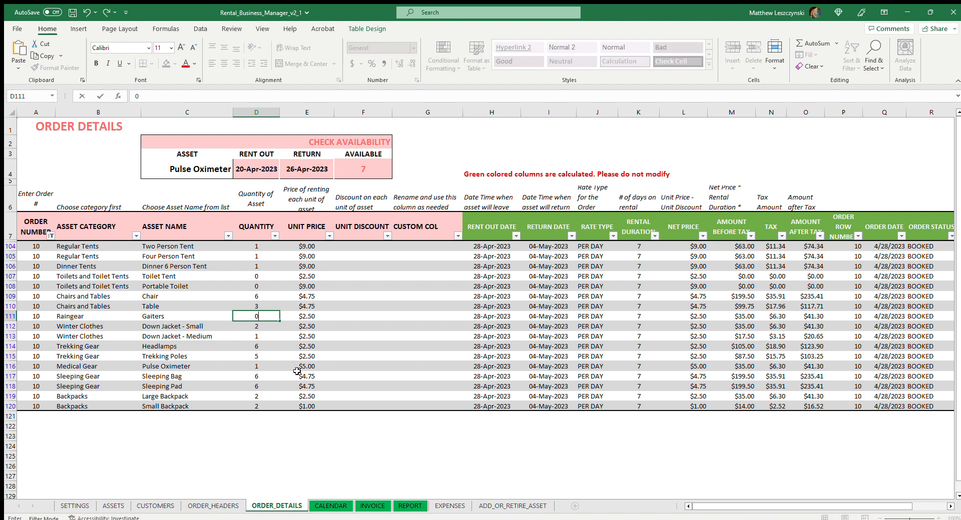
pyautogui.click(290, 316)
pyautogui.click(258, 317)
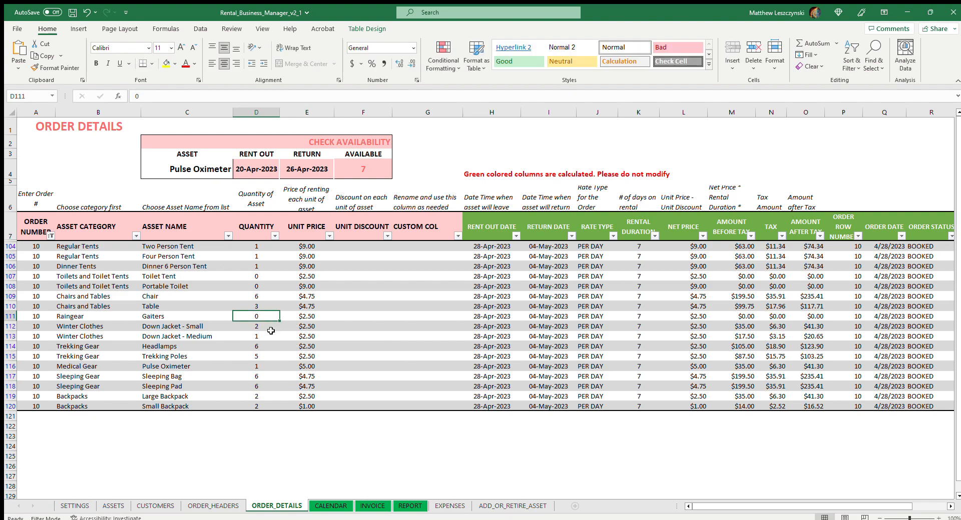
# Check Sleeping Bag availability on the CALENDAR sheet and set the Sleeping Bag and Sleeping Pad quantities to 3 on ORDER_DETAILS.
pyautogui.click(331, 507)
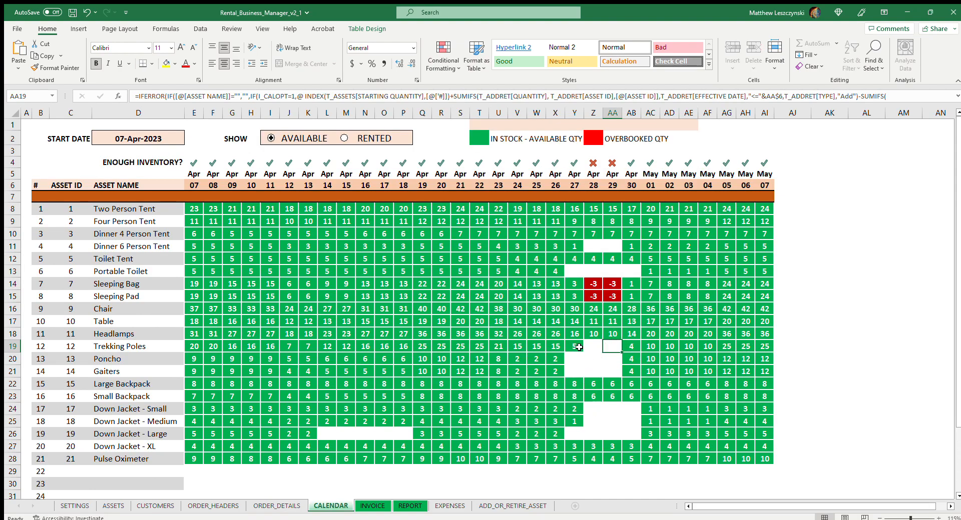
pyautogui.click(558, 285)
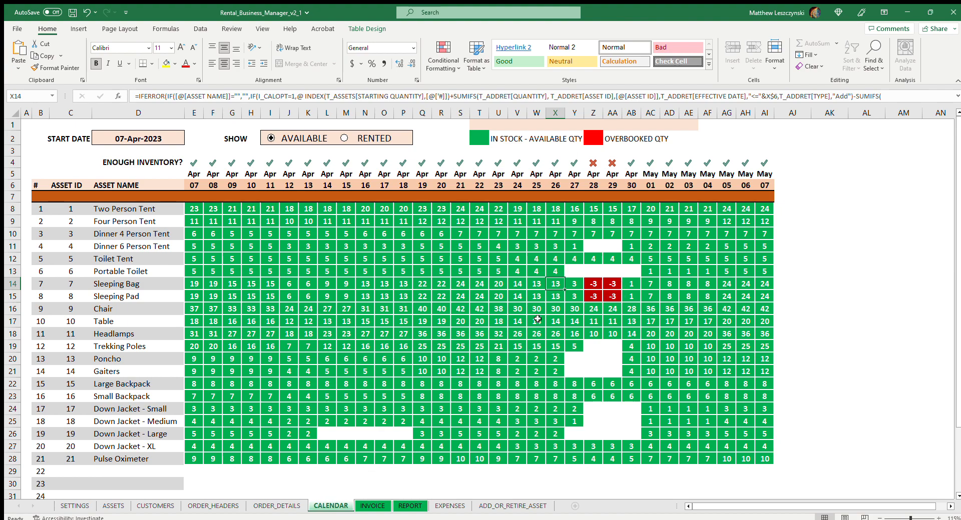
pyautogui.click(271, 507)
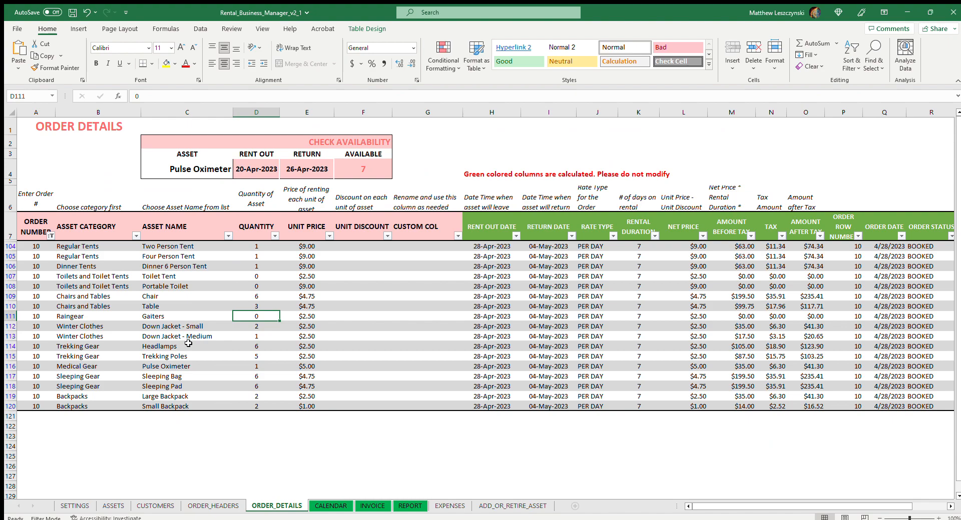
pyautogui.click(209, 377)
pyautogui.click(255, 378)
pyautogui.write('3')
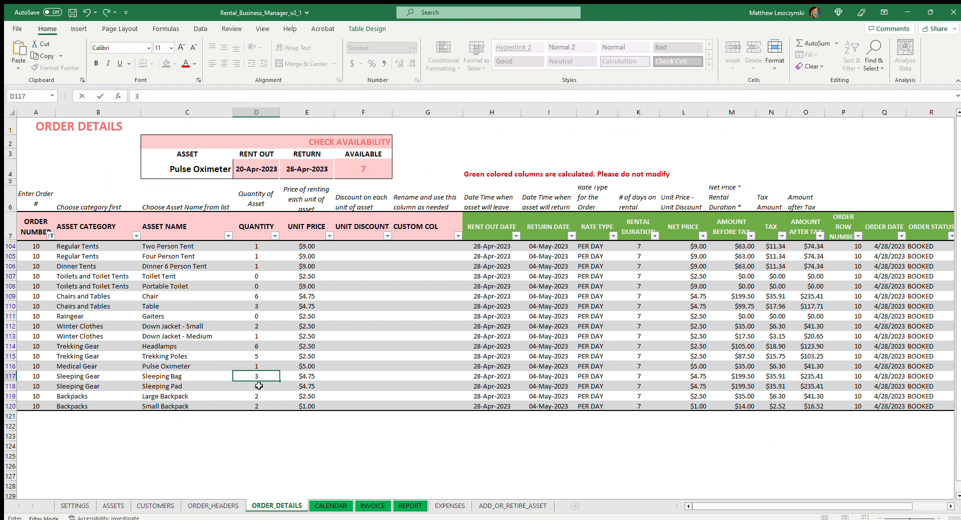
pyautogui.press('Return')
pyautogui.write('3')
pyautogui.press('Up')
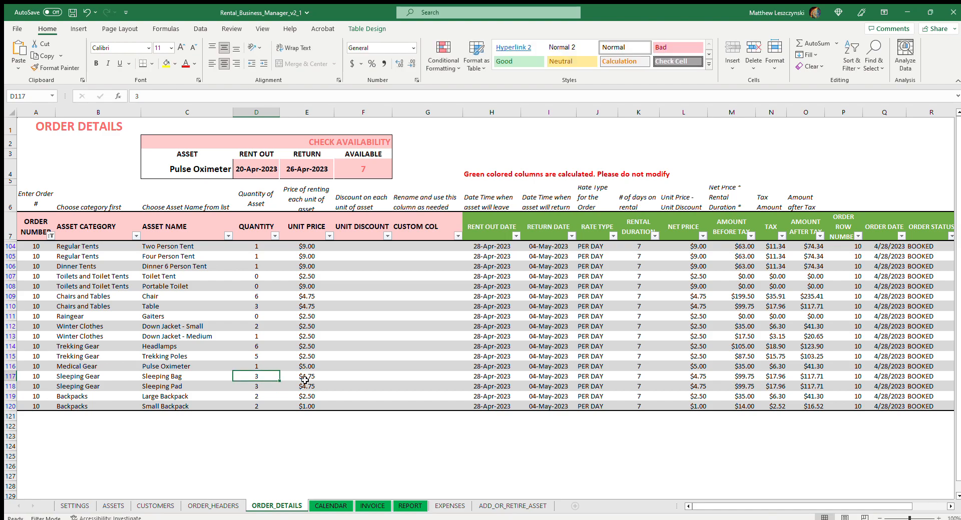
pyautogui.click(310, 378)
pyautogui.click(278, 386)
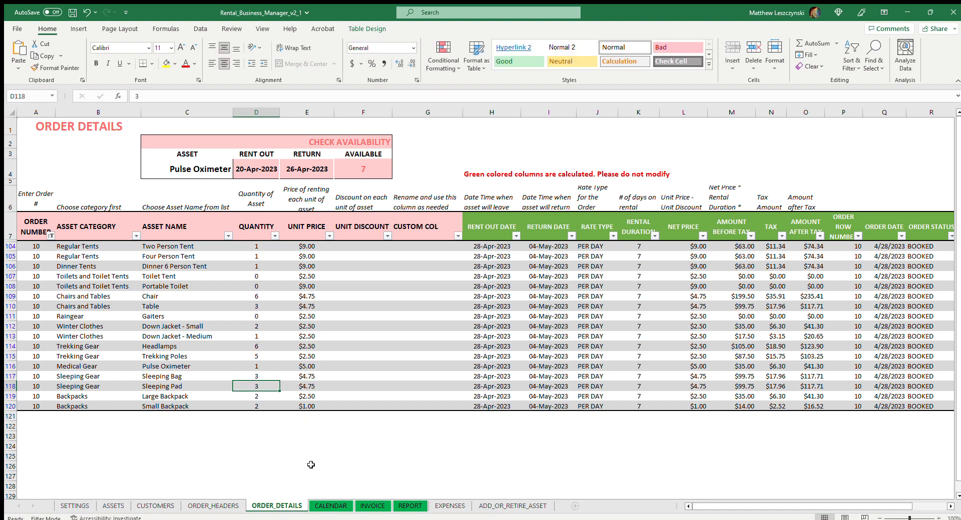
# Compare daily asset availability on the CALENDAR sheet with the Chair order line on ORDER_DETAILS, finishing on CALENDAR.
pyautogui.click(329, 506)
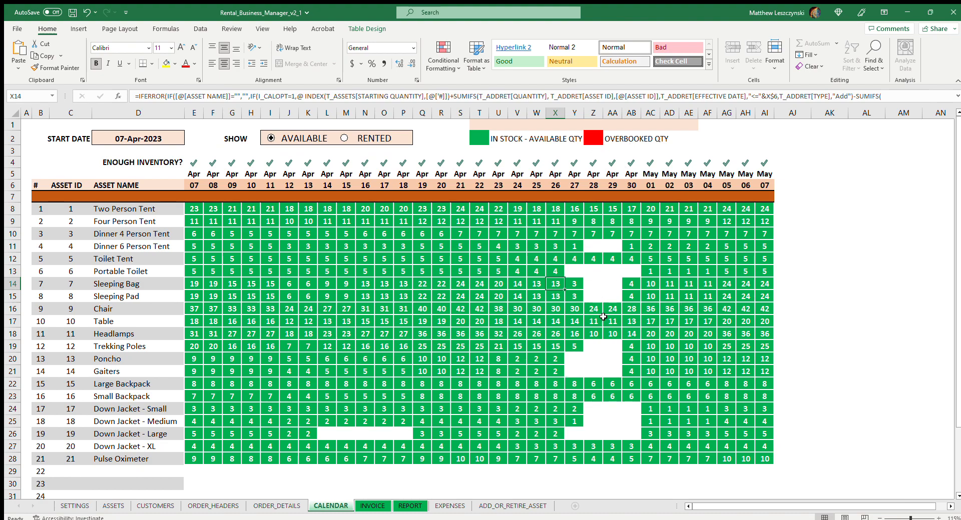
pyautogui.click(539, 324)
pyautogui.click(282, 506)
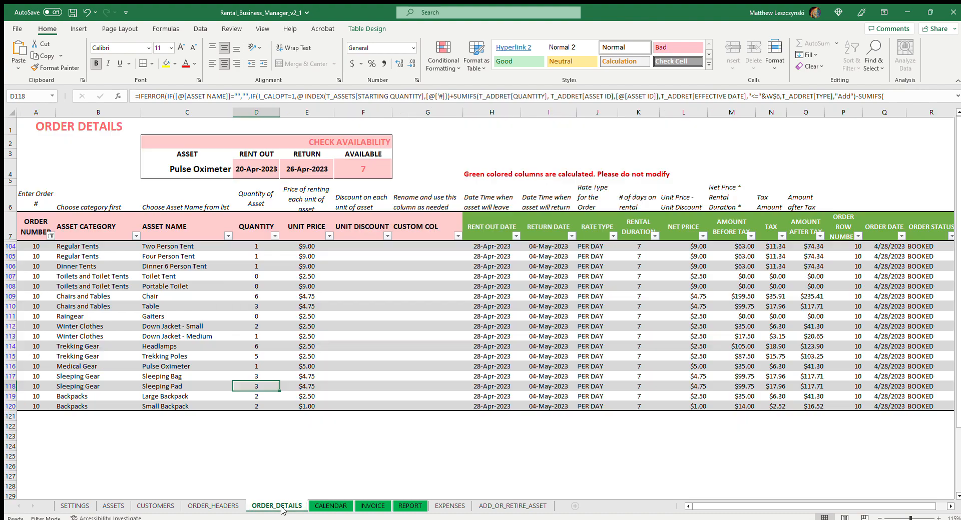
pyautogui.click(241, 297)
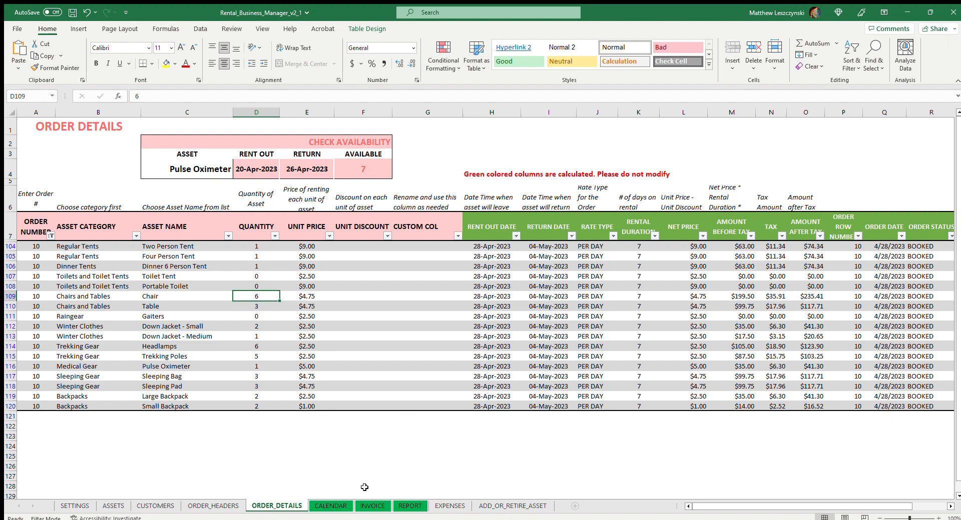
pyautogui.click(340, 506)
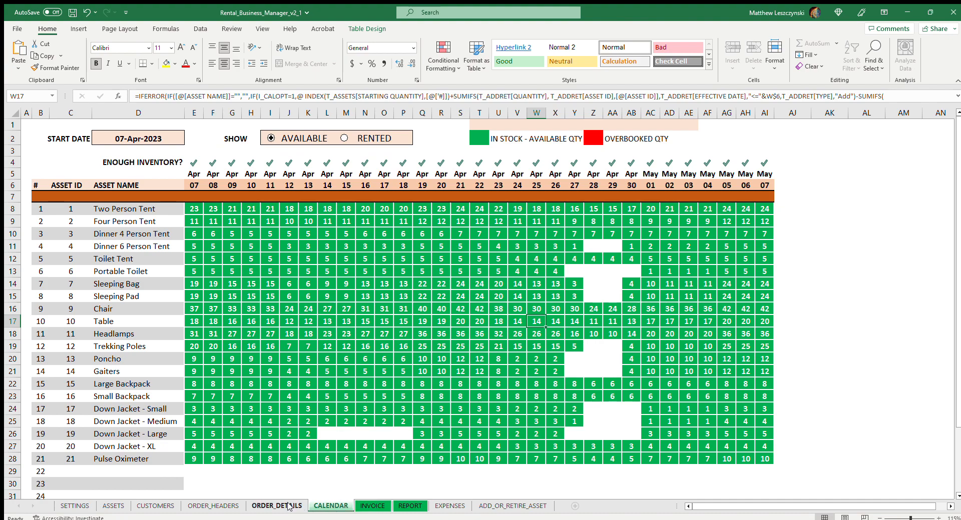
pyautogui.click(249, 506)
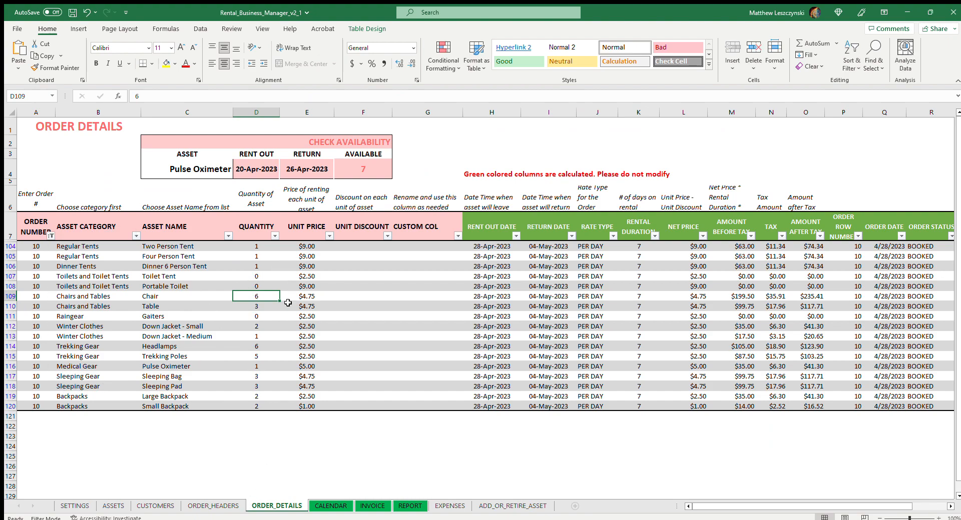
pyautogui.click(344, 295)
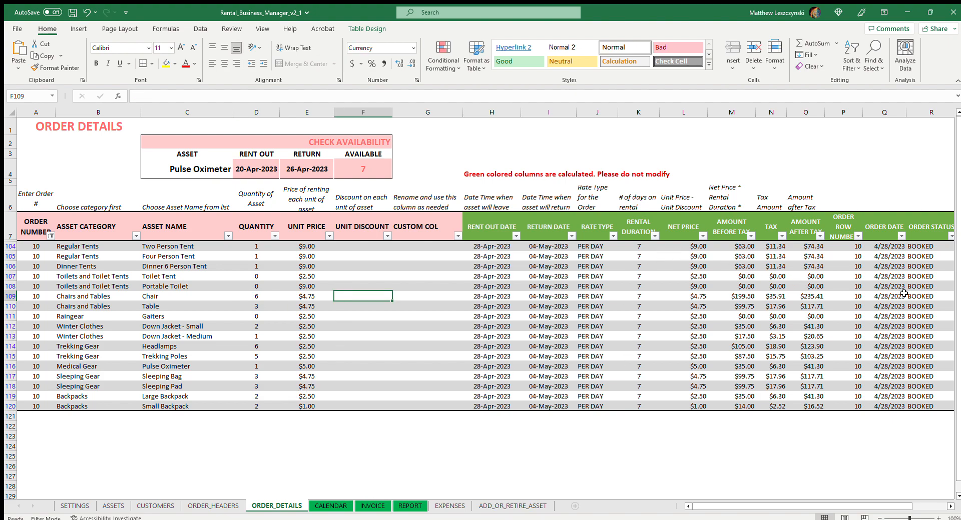
pyautogui.click(339, 507)
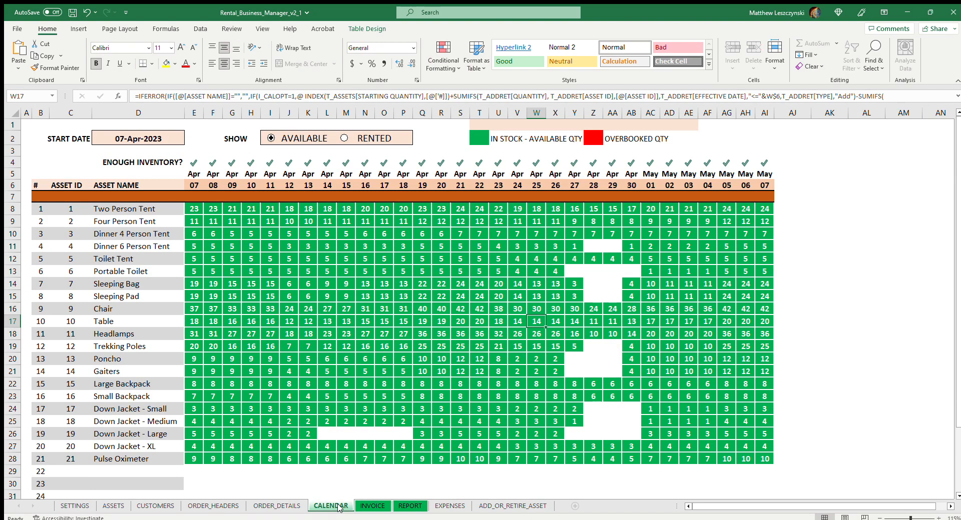
# Show the invoice for the order rented out on 28-Apr-2023 by entering its order number on the INVOICE sheet.
pyautogui.click(366, 506)
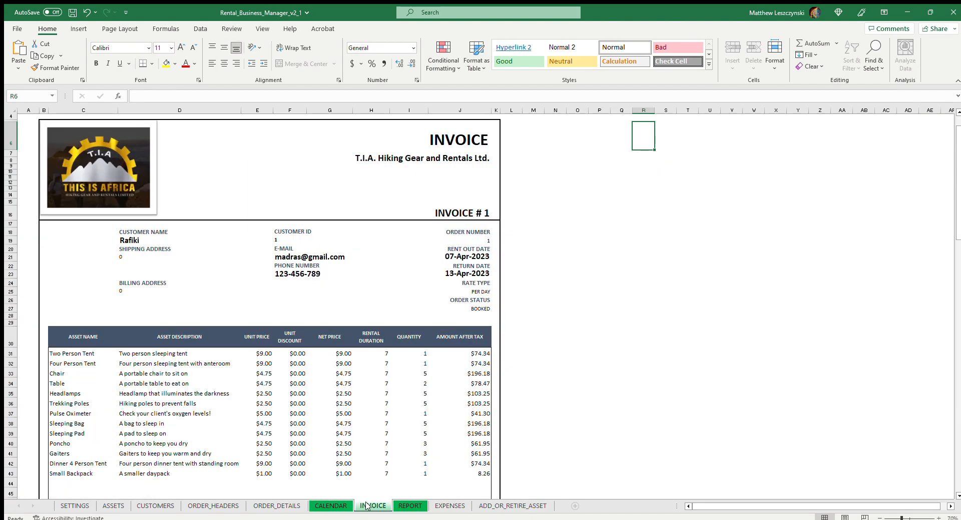
pyautogui.scroll(1, 218, 269)
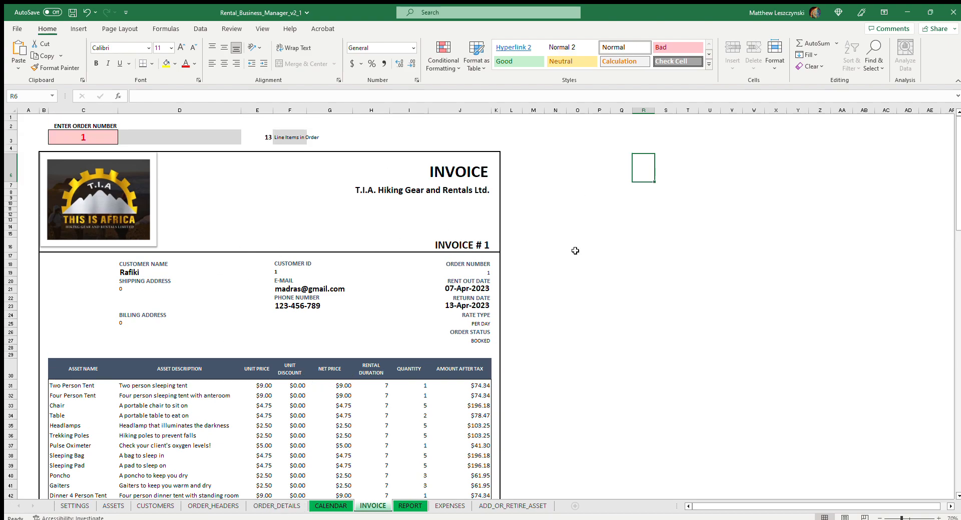
pyautogui.click(83, 137)
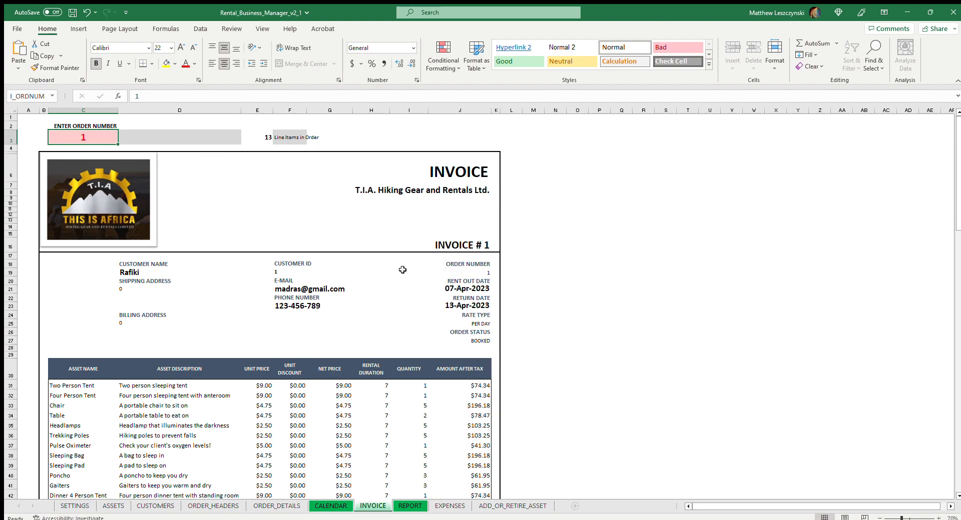
pyautogui.doubleClick(91, 137)
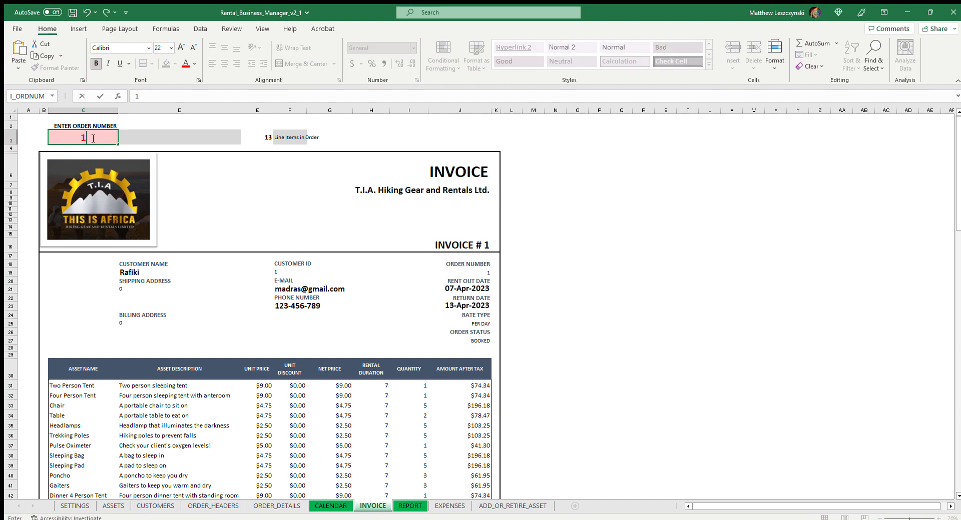
pyautogui.write('0')
pyautogui.click(605, 210)
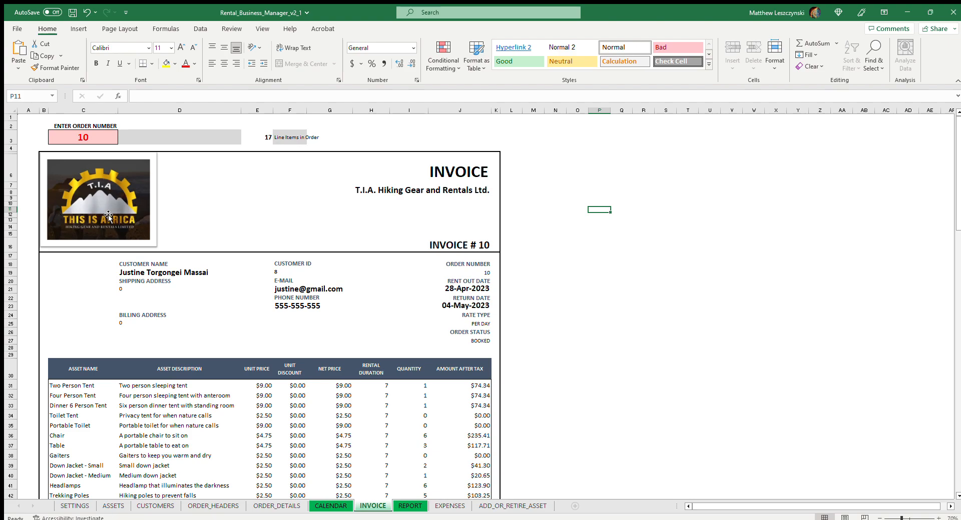
# Review the invoice's line items, deposit terms, tax and total order amount.
pyautogui.scroll(-2, 183, 273)
pyautogui.scroll(-3, 184, 273)
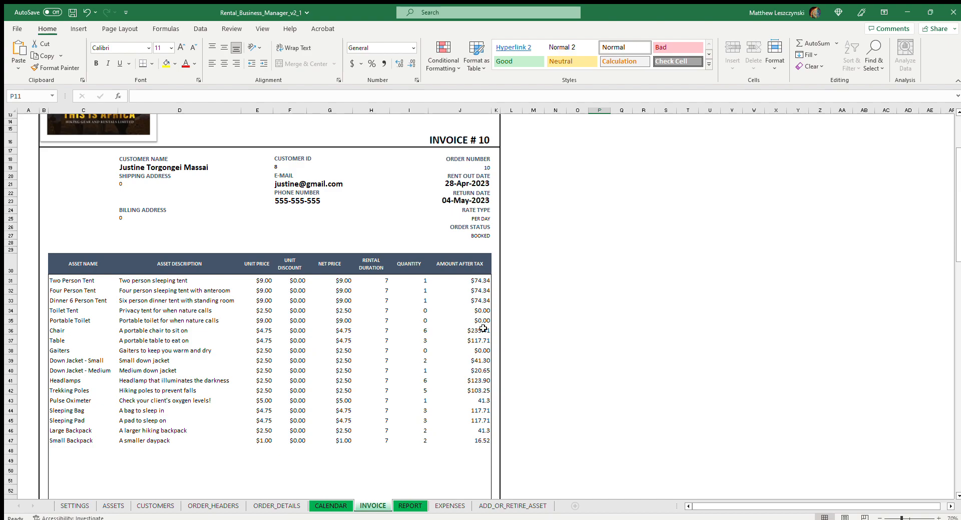
pyautogui.scroll(-6, 485, 327)
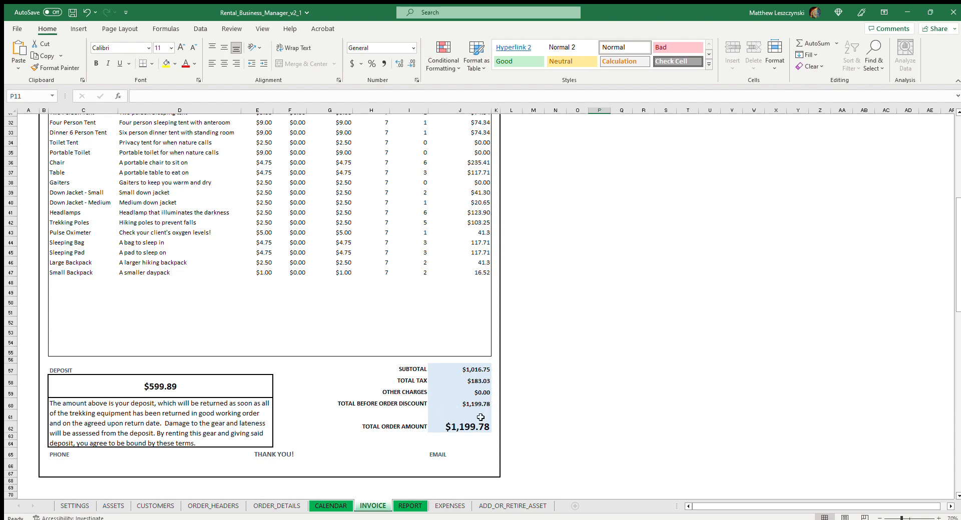
pyautogui.scroll(1, 337, 236)
pyautogui.scroll(-1, 391, 276)
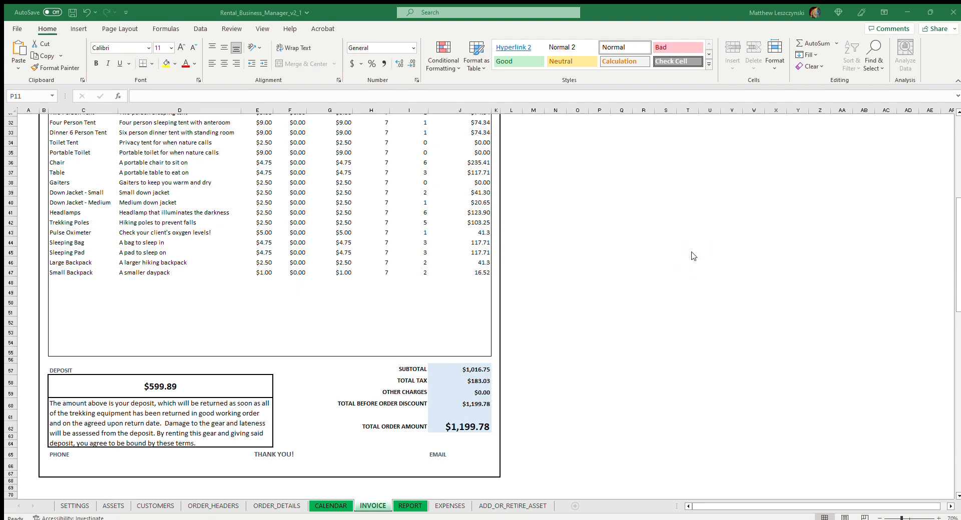
# Print the invoice using the Microsoft Print to PDF printer.
pyautogui.click(716, 154)
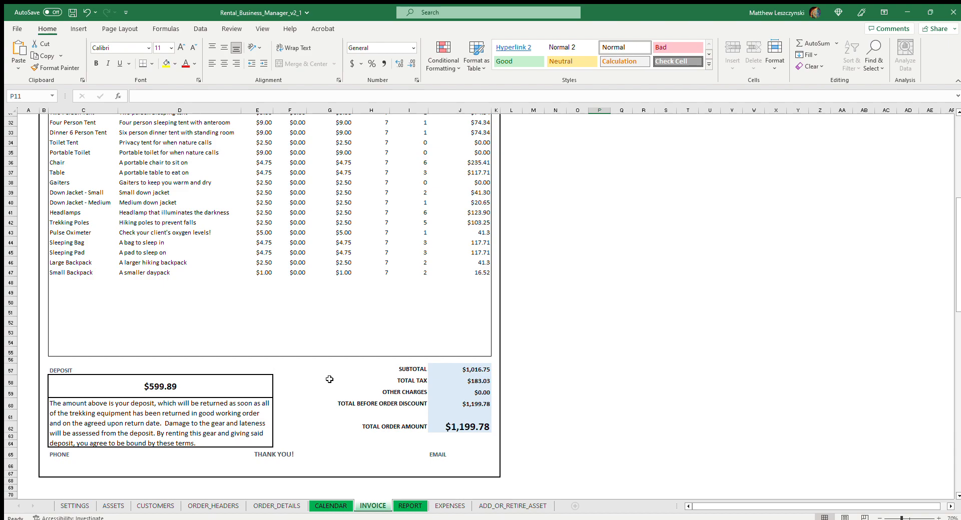
pyautogui.scroll(10, 550, 381)
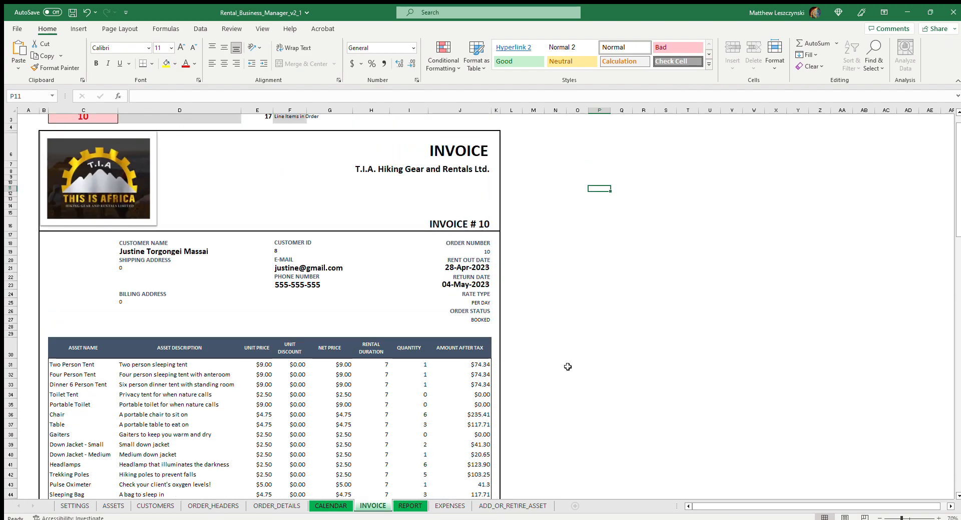
pyautogui.hotkey('ctrl', 'p')
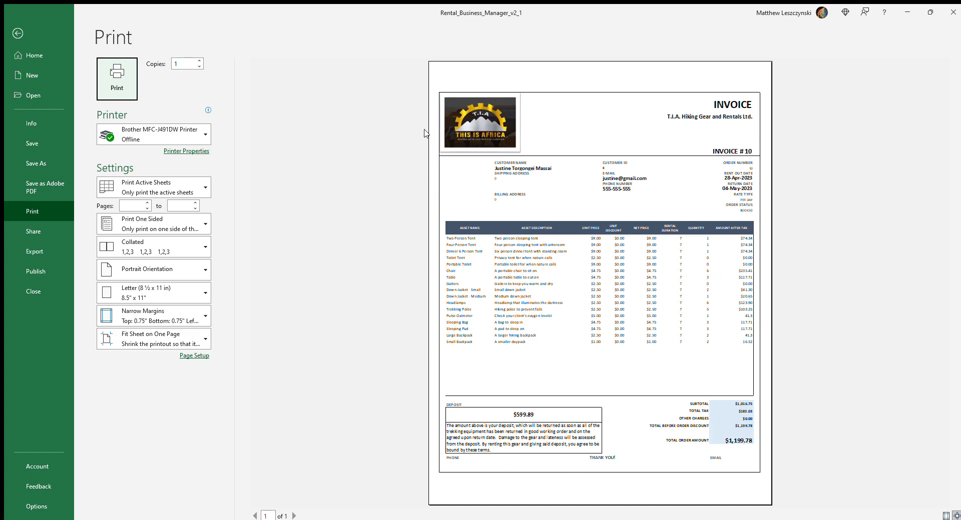
pyautogui.click(197, 133)
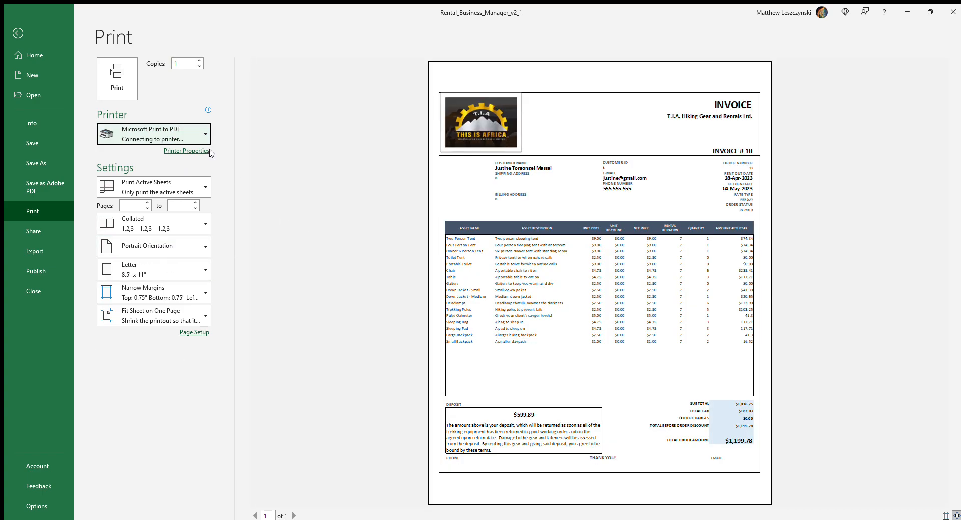
pyautogui.click(111, 76)
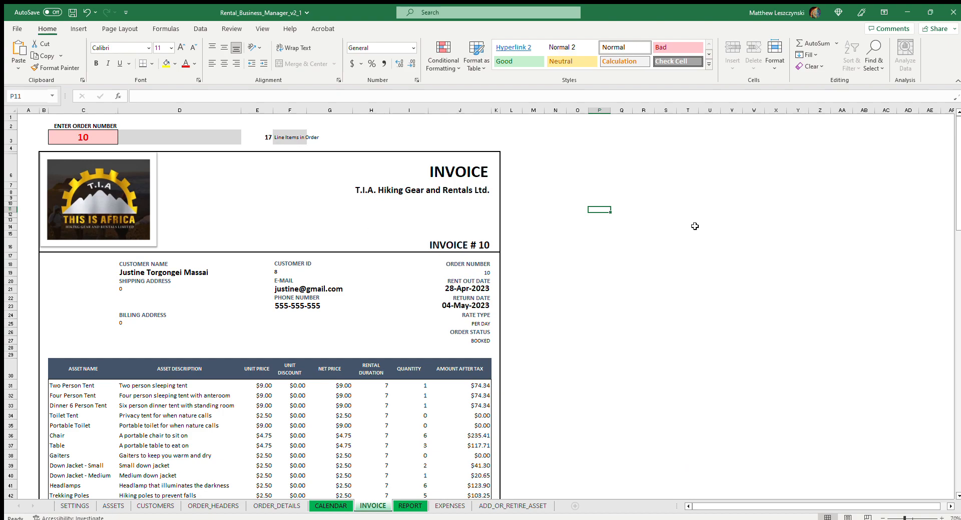
# Check the invoice's print preview and examine its rental dates, line items, deposit and totals on the INVOICE sheet.
pyautogui.hotkey('ctrl', 'p')
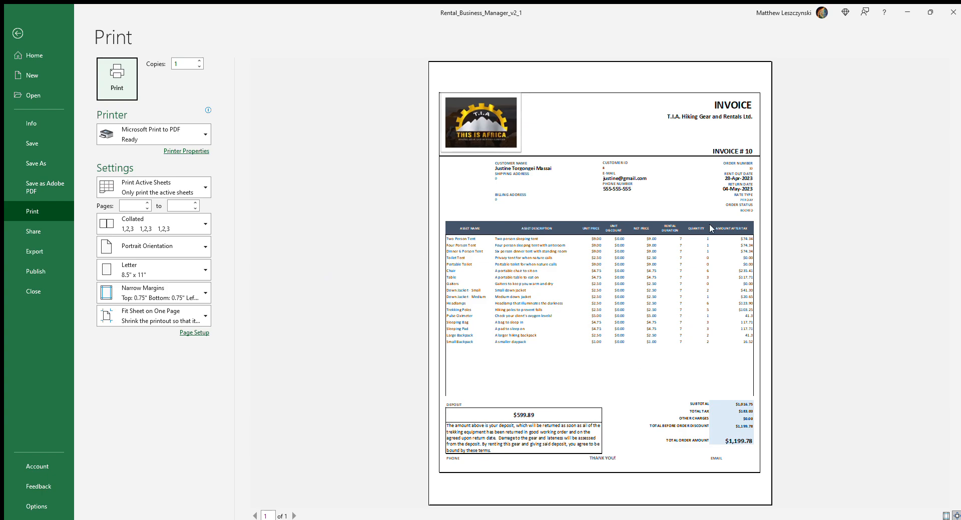
pyautogui.click(18, 33)
pyautogui.scroll(-2, 513, 355)
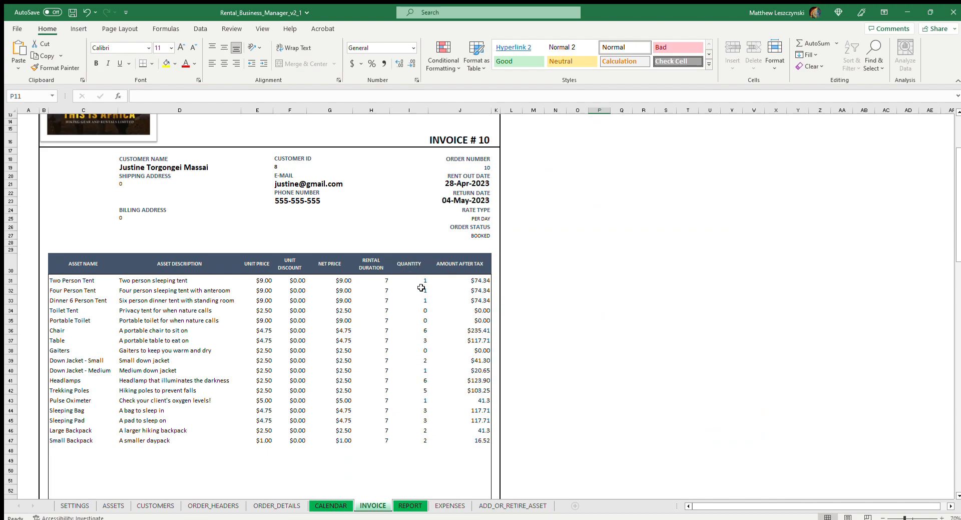
pyautogui.scroll(-5, 420, 422)
pyautogui.scroll(5, 431, 195)
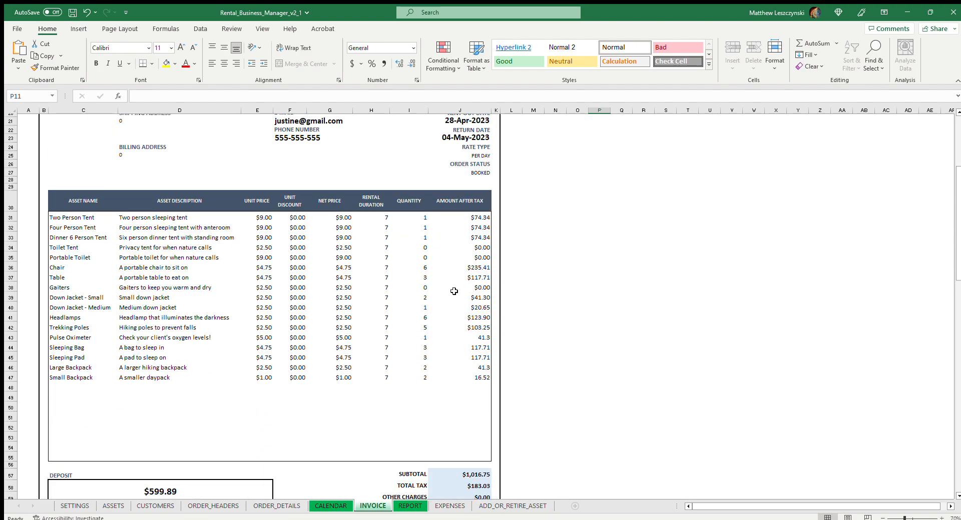
pyautogui.scroll(2, 494, 217)
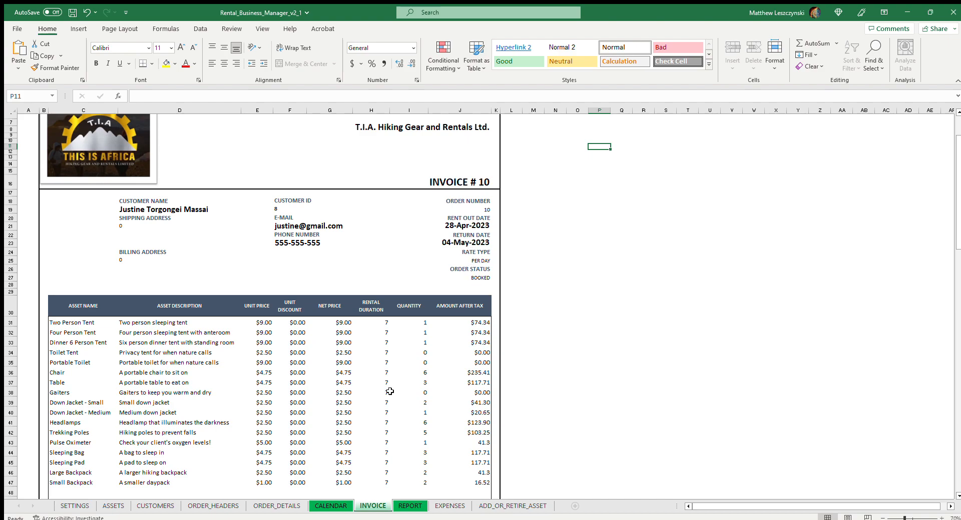
pyautogui.scroll(-6, 385, 390)
pyautogui.scroll(1, 282, 422)
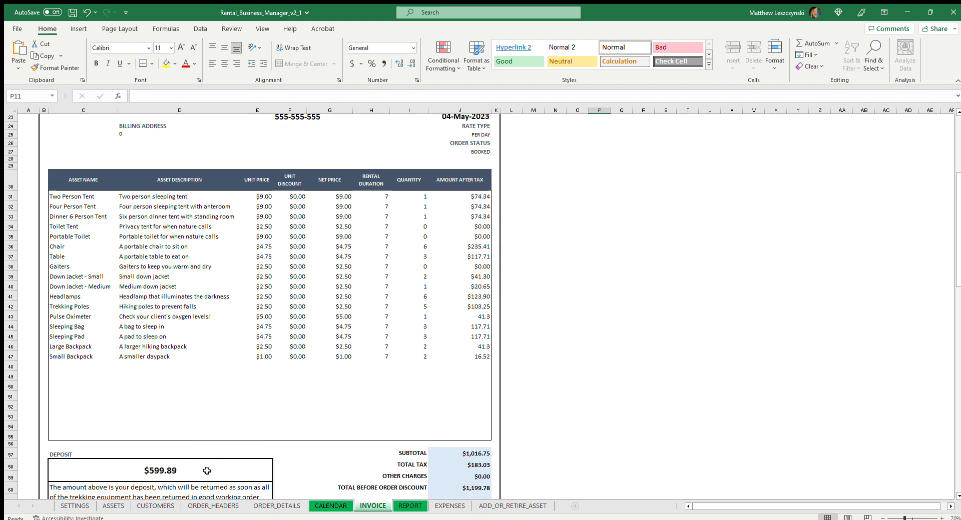
pyautogui.scroll(-3, 452, 356)
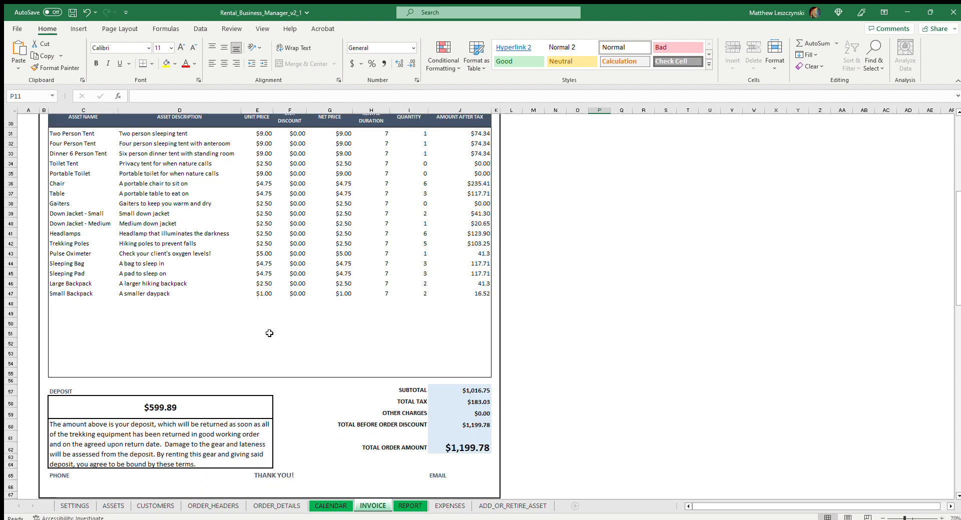
pyautogui.click(190, 388)
pyautogui.scroll(2, 450, 265)
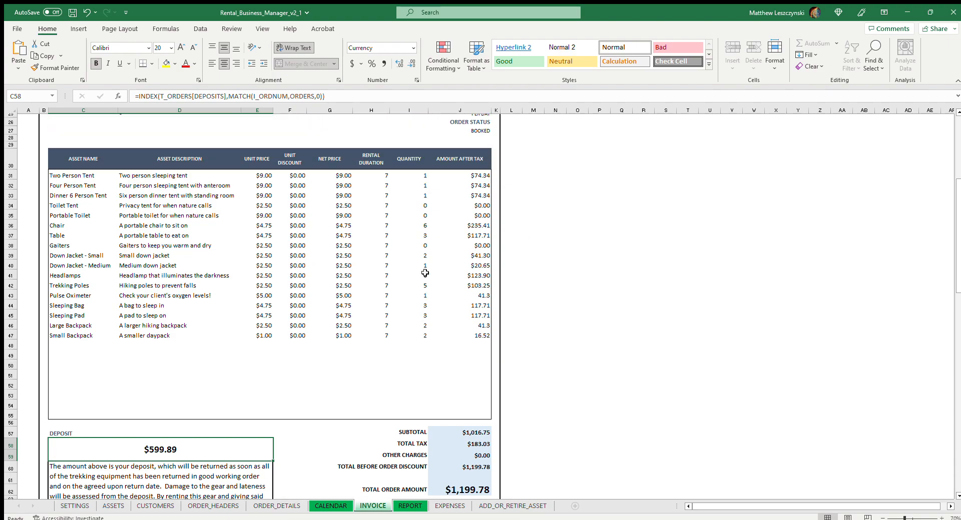
pyautogui.scroll(3, 439, 328)
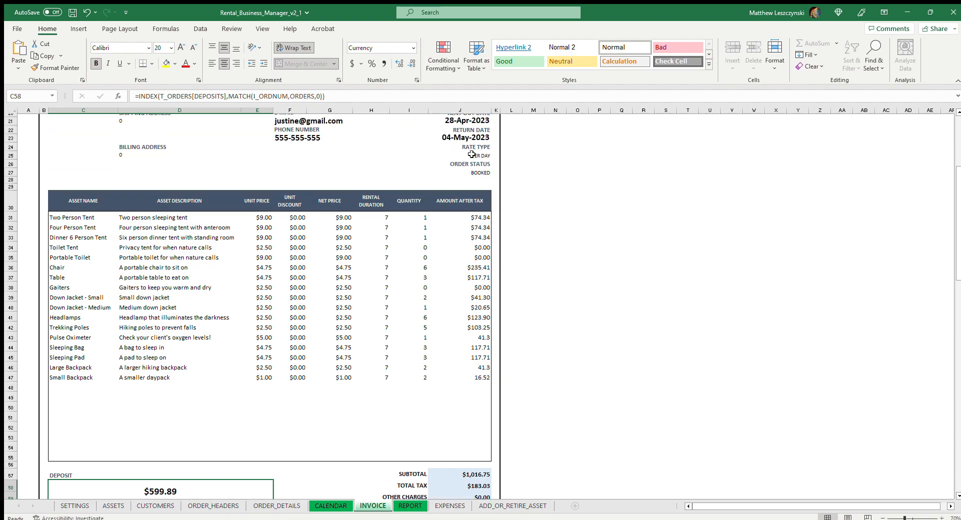
pyautogui.scroll(-6, 415, 281)
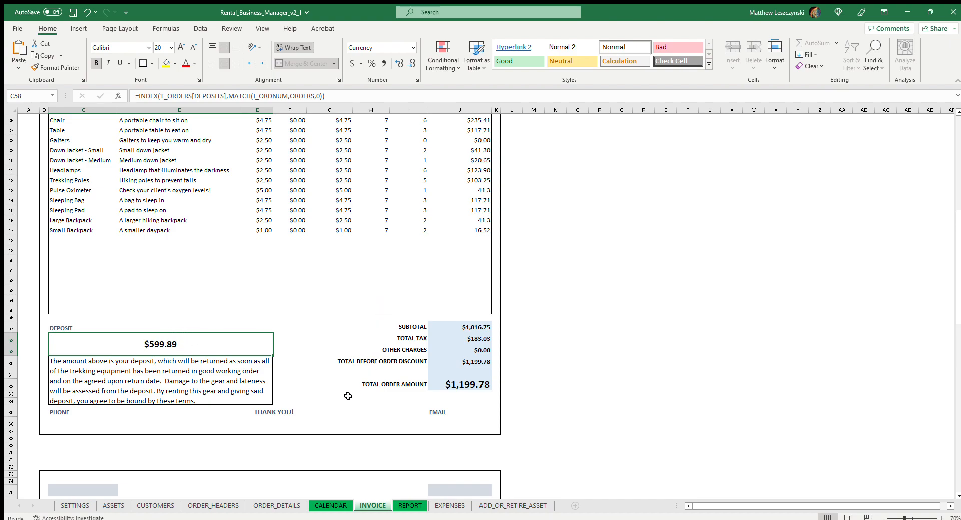
pyautogui.scroll(-1, 348, 396)
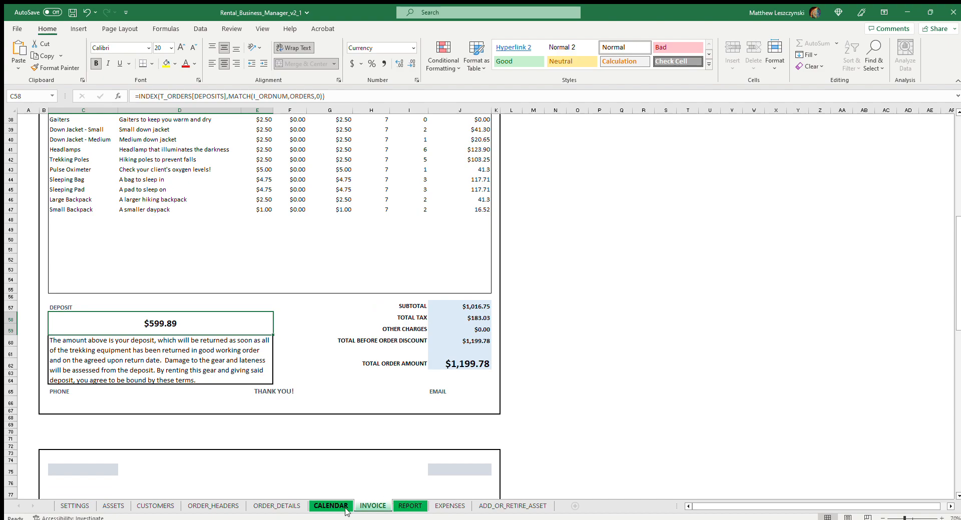
# On the REPORT sheet, set the metric for the TOP 10 performing products to REVENUE and inspect the first category's percentage share.
pyautogui.click(410, 505)
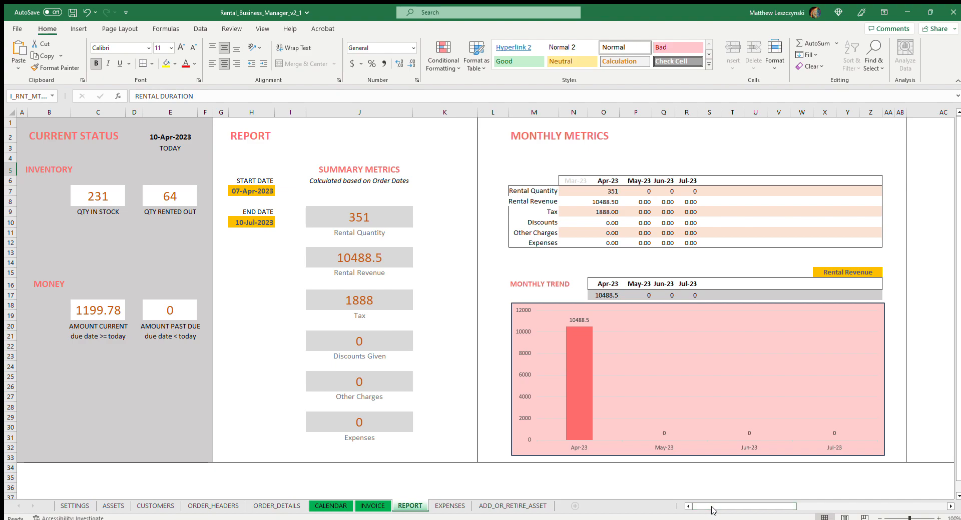
pyautogui.moveTo(718, 507); pyautogui.dragTo(814, 492)
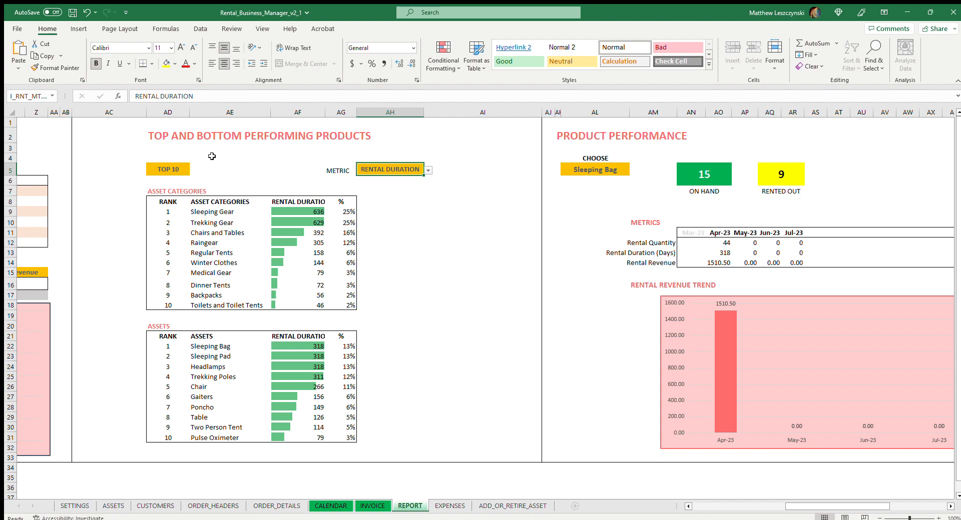
pyautogui.click(184, 169)
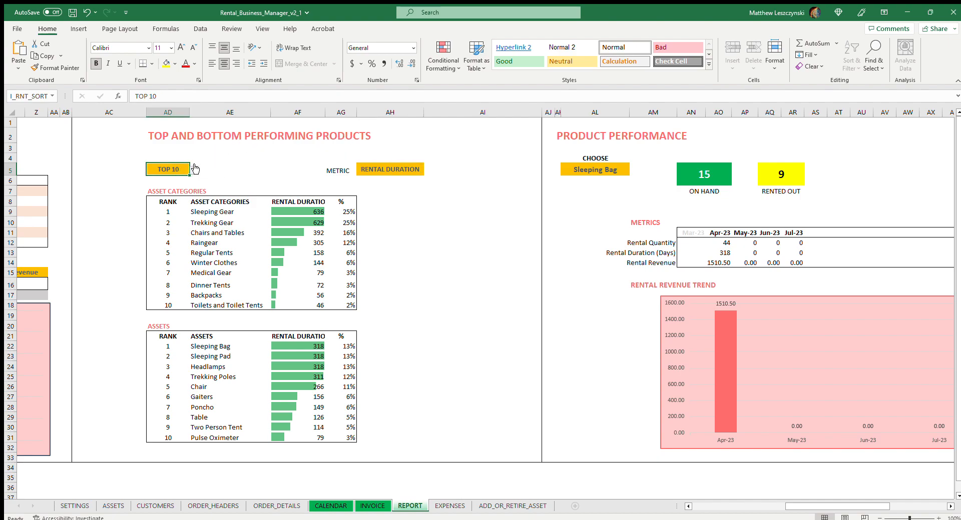
pyautogui.click(393, 170)
pyautogui.click(428, 171)
pyautogui.click(402, 185)
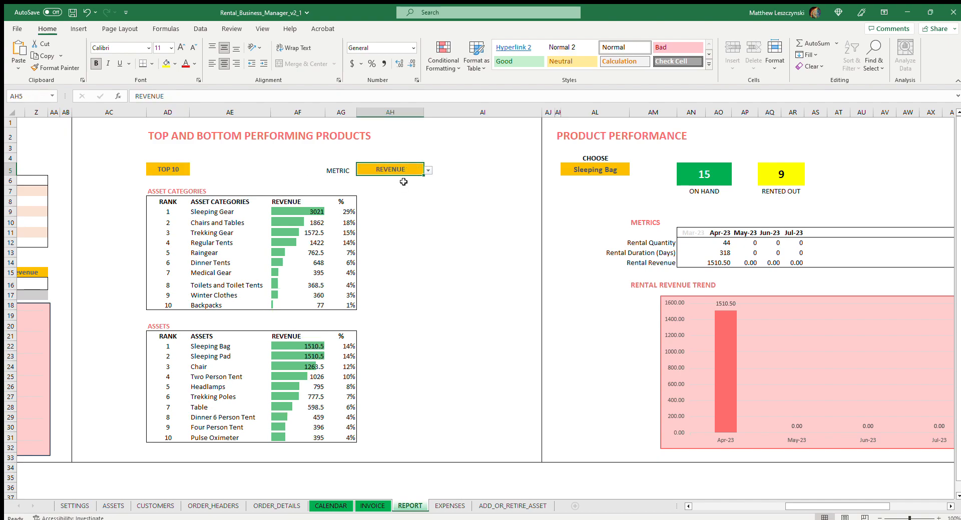
pyautogui.click(177, 173)
pyautogui.click(288, 187)
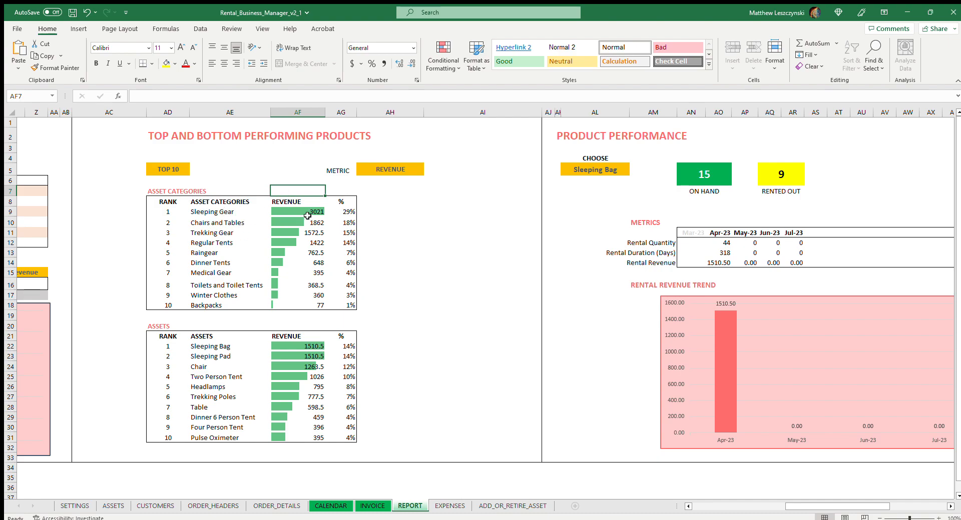
pyautogui.click(350, 212)
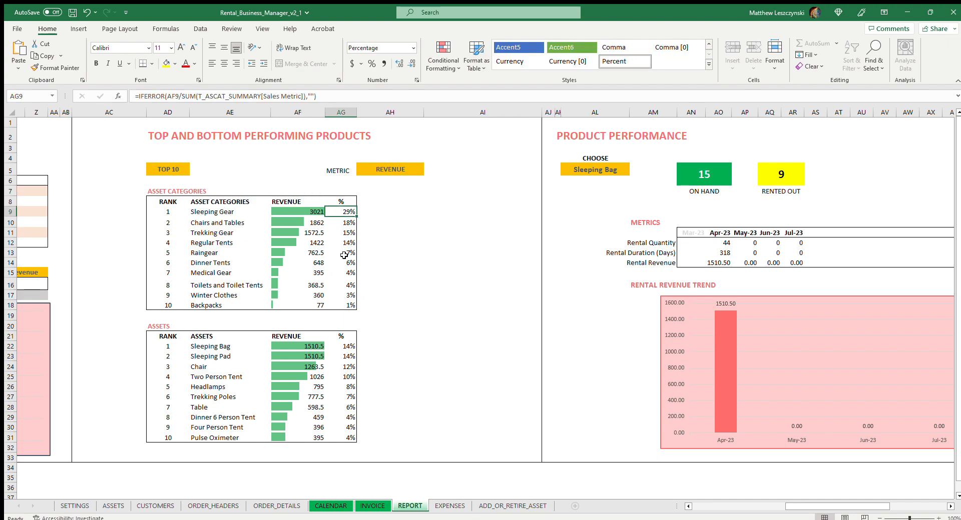
# View the BOTTOM 10 asset categories and assets by revenue, and return the ranking to TOP 10.
pyautogui.click(171, 174)
pyautogui.click(171, 187)
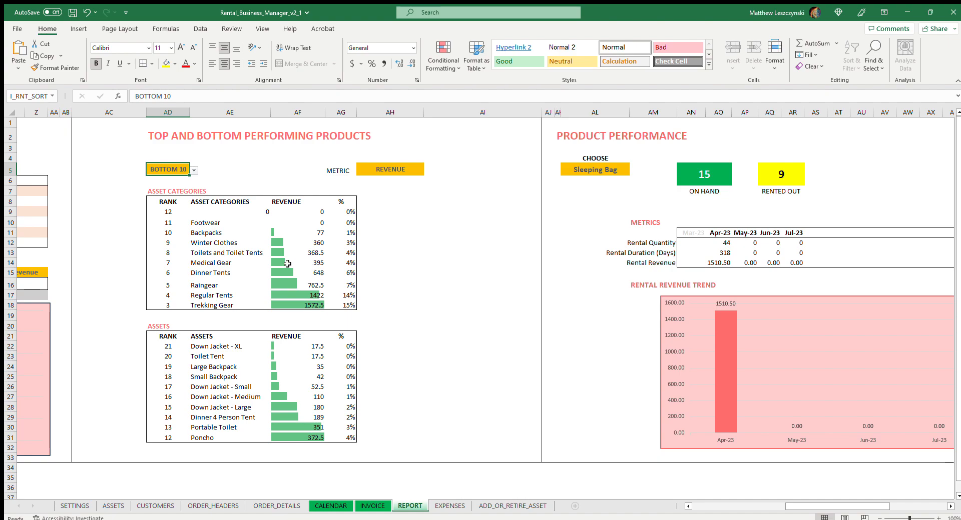
pyautogui.click(193, 170)
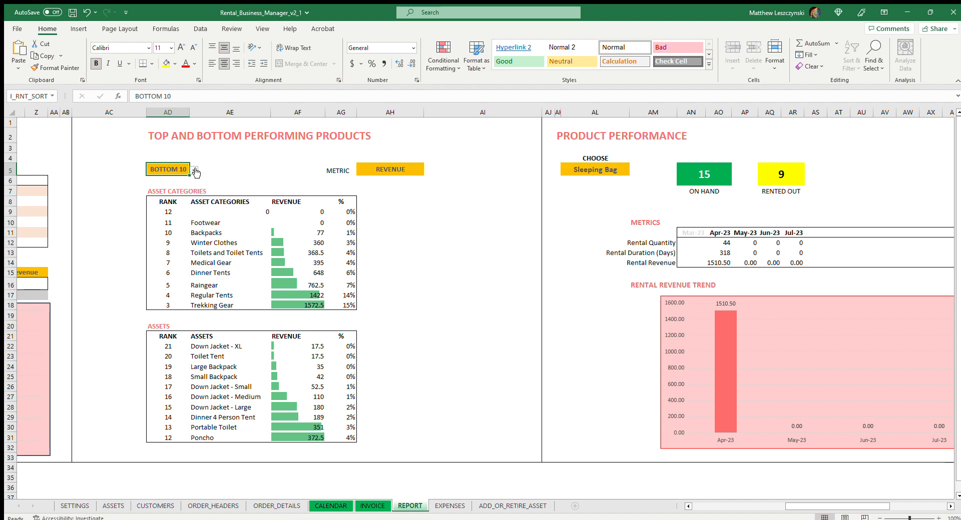
pyautogui.click(169, 181)
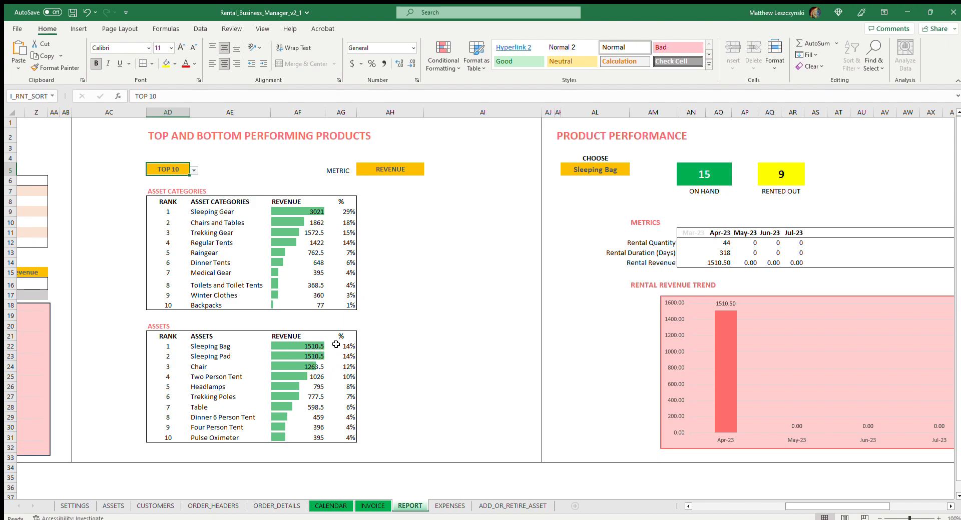
# Compare the TOP 10 products by RENTAL DURATION and return the metric to REVENUE.
pyautogui.click(419, 171)
pyautogui.click(428, 170)
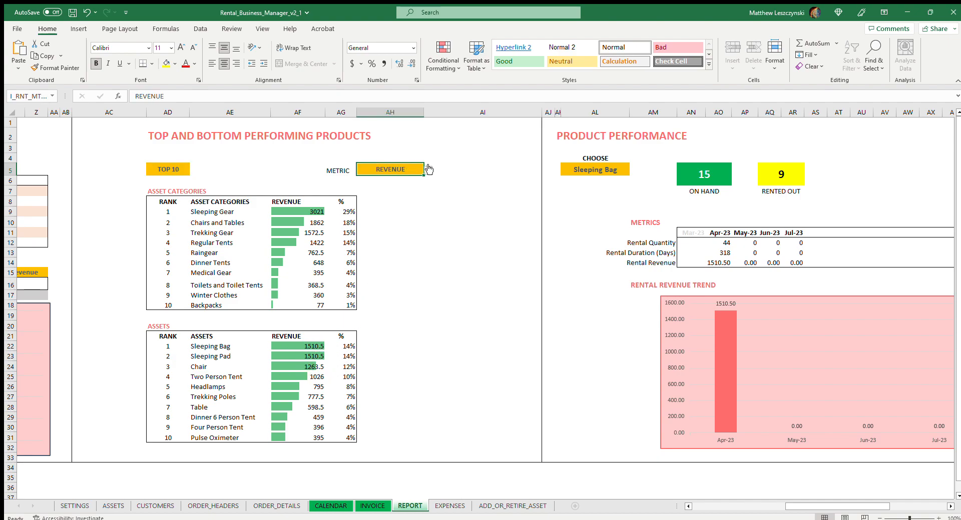
pyautogui.click(410, 185)
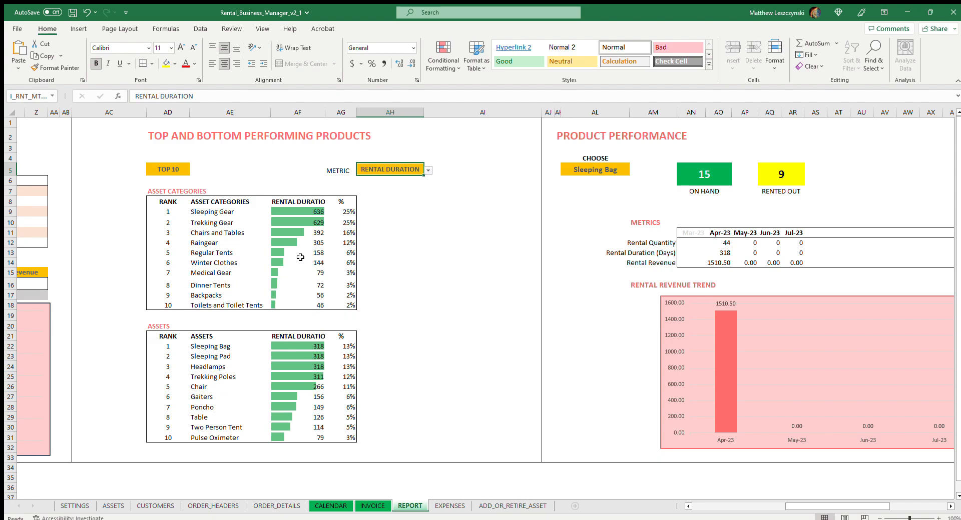
pyautogui.click(428, 170)
pyautogui.click(406, 182)
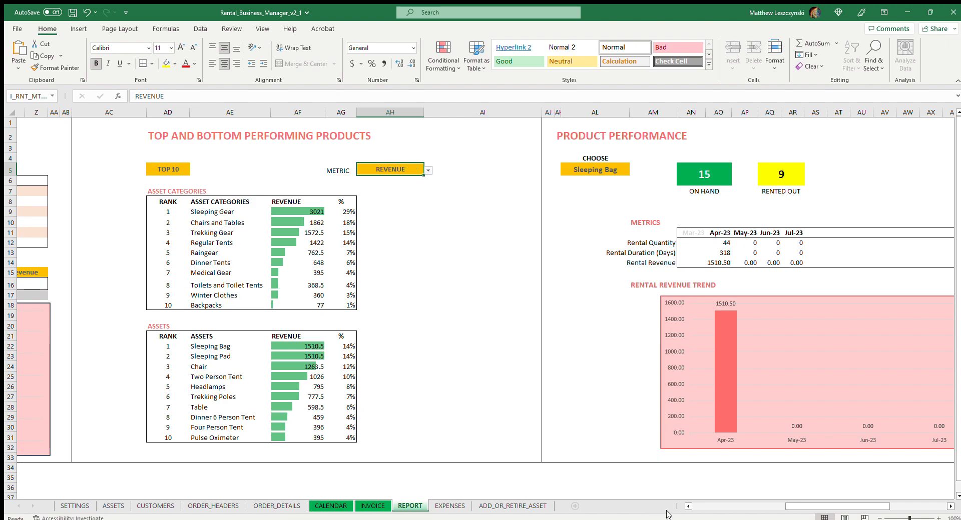
# In the report's CUSTOMER PERFORMANCE section, choose the invoiced customer, ranked fifth, to show their individual figures.
pyautogui.moveTo(832, 507); pyautogui.dragTo(899, 500)
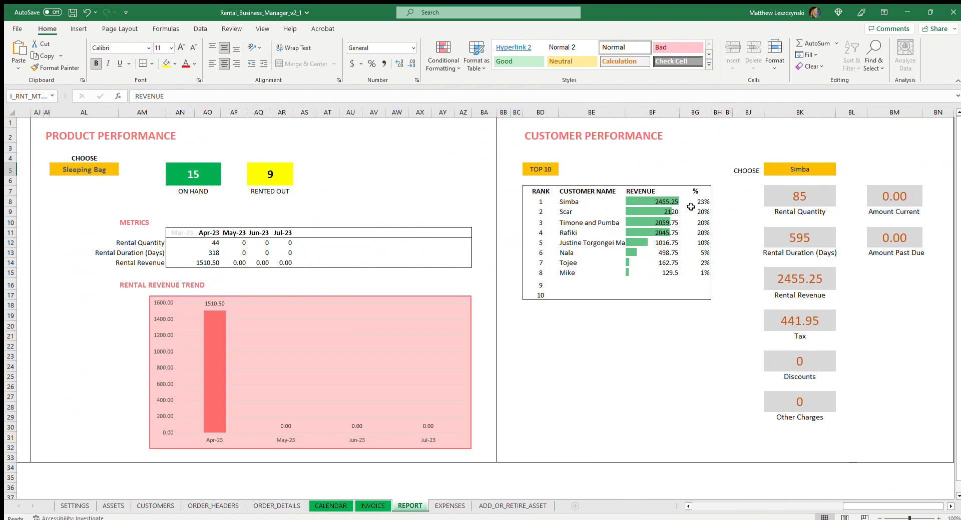
pyautogui.click(590, 239)
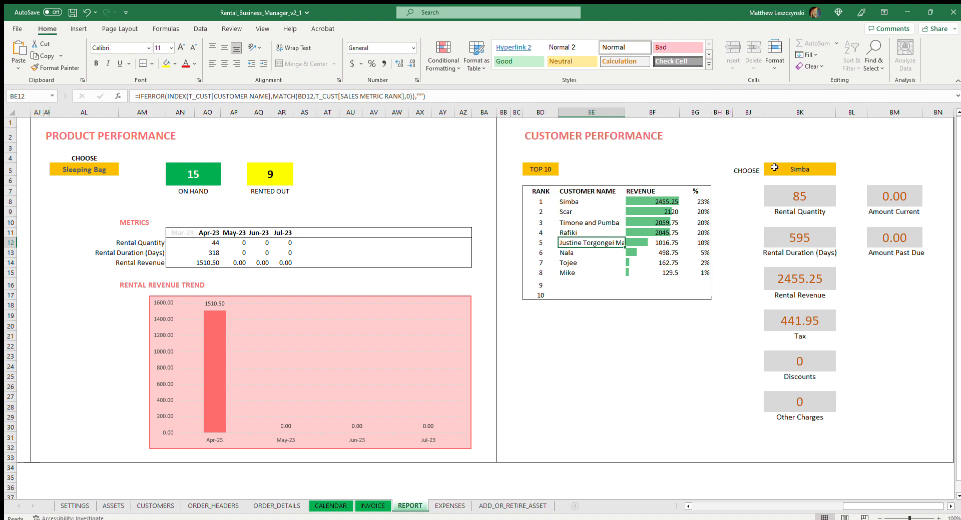
pyautogui.click(806, 171)
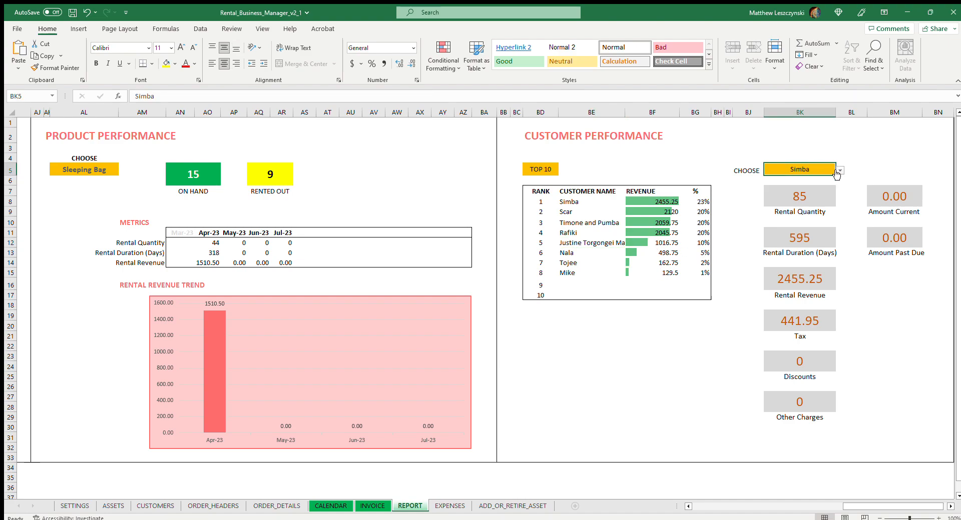
pyautogui.click(799, 239)
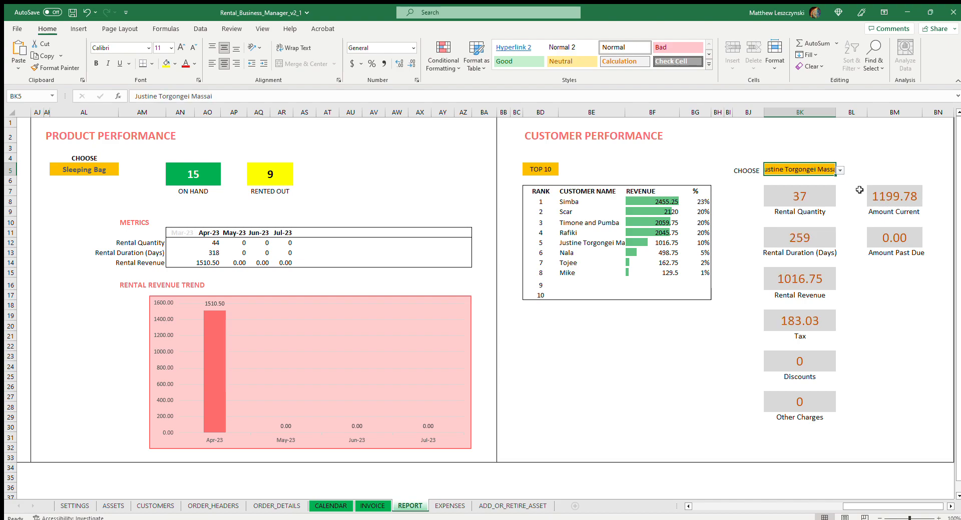
pyautogui.click(861, 159)
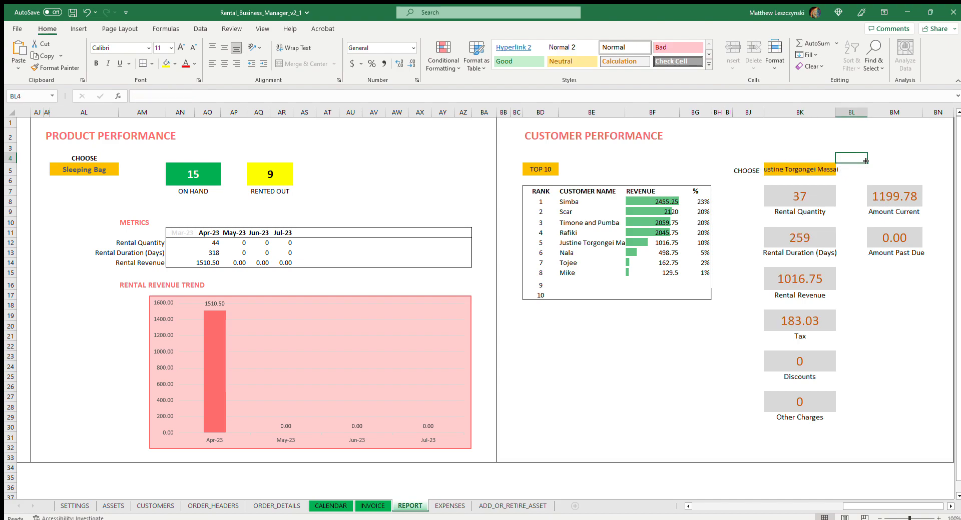
# Inspect the chosen customer's current amount, rental quantity, rental duration, rental revenue and tax figures.
pyautogui.click(904, 193)
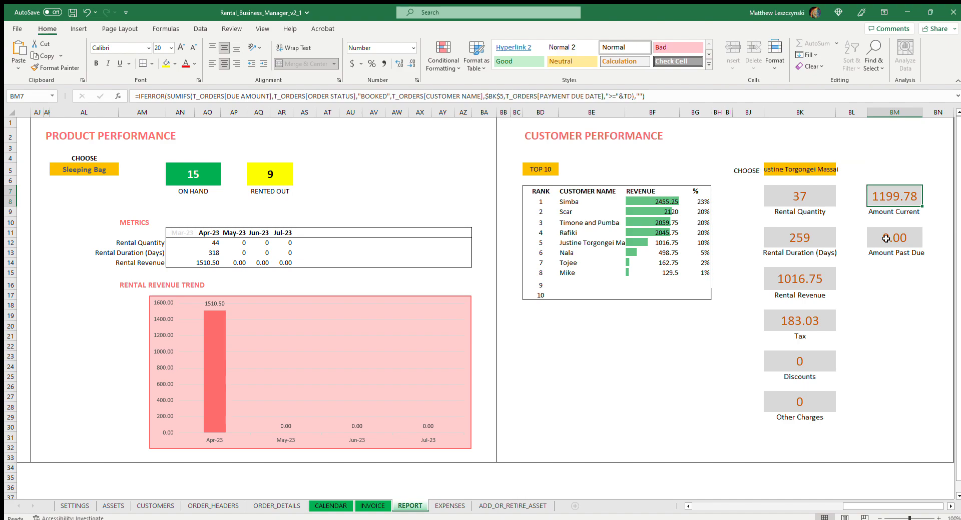
pyautogui.click(820, 239)
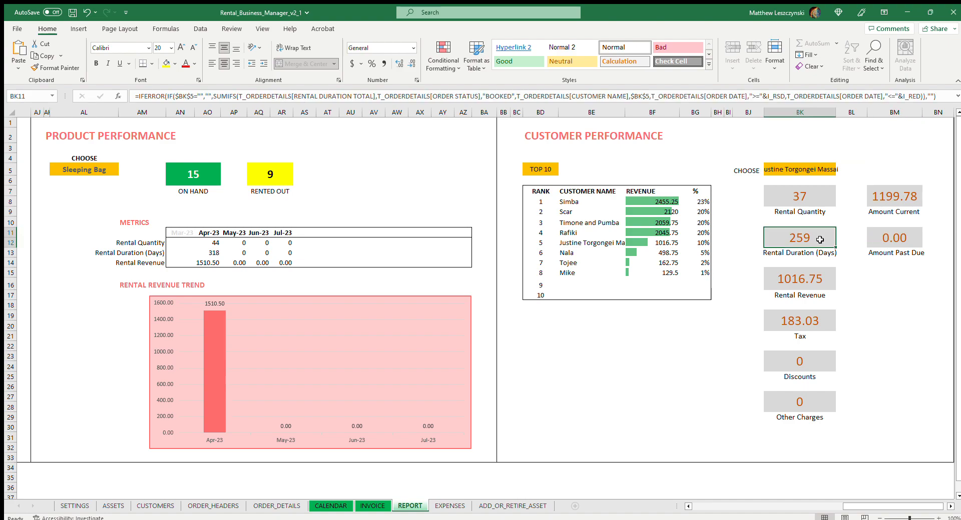
pyautogui.click(794, 203)
pyautogui.click(806, 234)
pyautogui.click(803, 193)
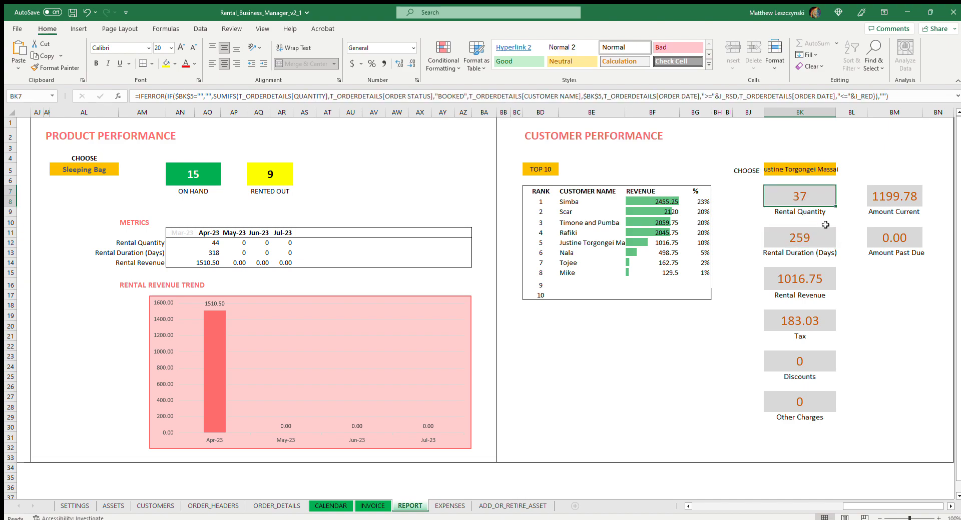
pyautogui.click(818, 238)
pyautogui.click(808, 280)
pyautogui.click(806, 318)
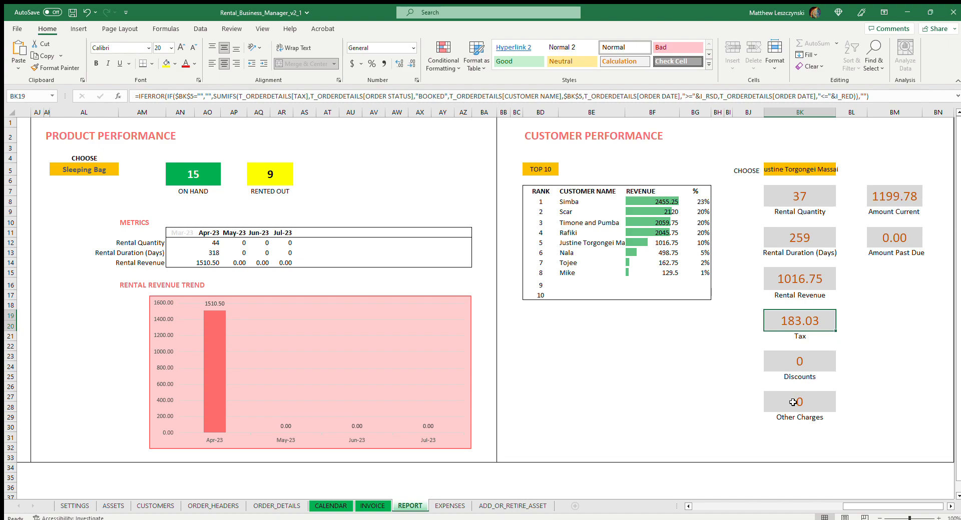
# Go back to the start of the report and inspect the START DATE and END DATE that bound its summary metrics.
pyautogui.moveTo(862, 506); pyautogui.dragTo(710, 507)
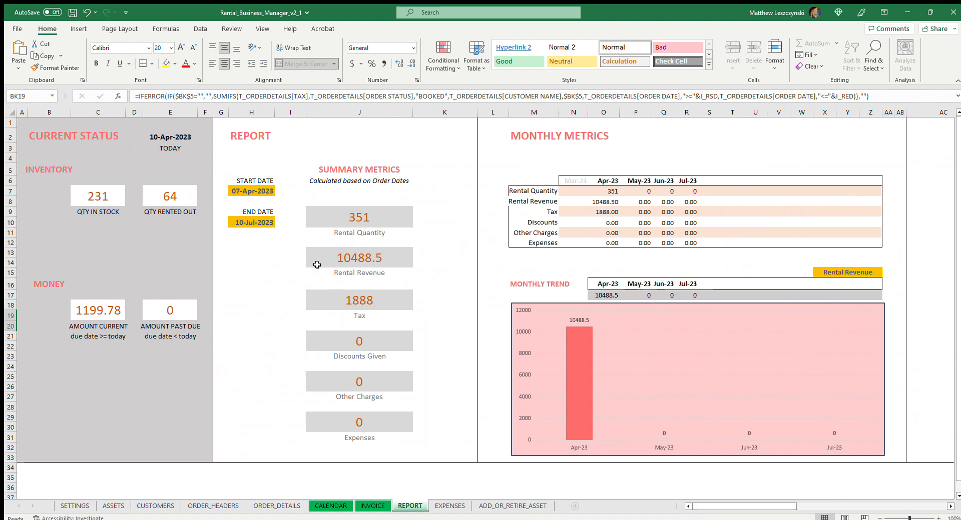
pyautogui.click(263, 193)
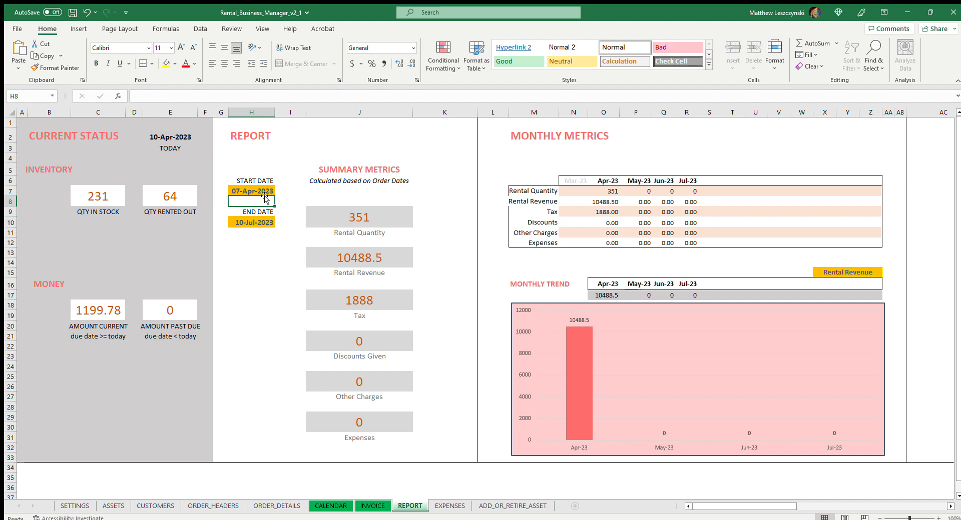
pyautogui.click(247, 226)
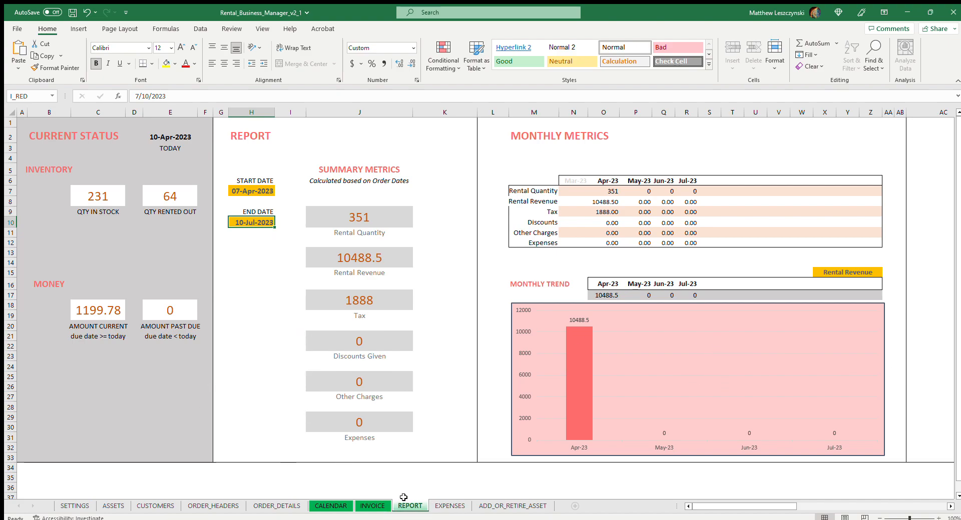
# Review the CALENDAR availability grid and the INVOICE sheet up to its order number entry, and return to the REPORT sheet.
pyautogui.click(335, 507)
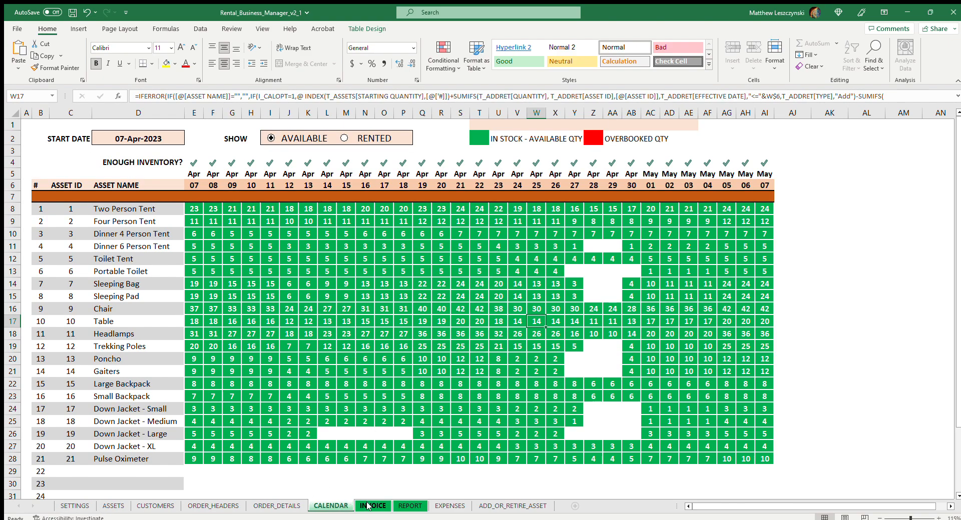
pyautogui.click(367, 507)
pyautogui.scroll(10, 392, 410)
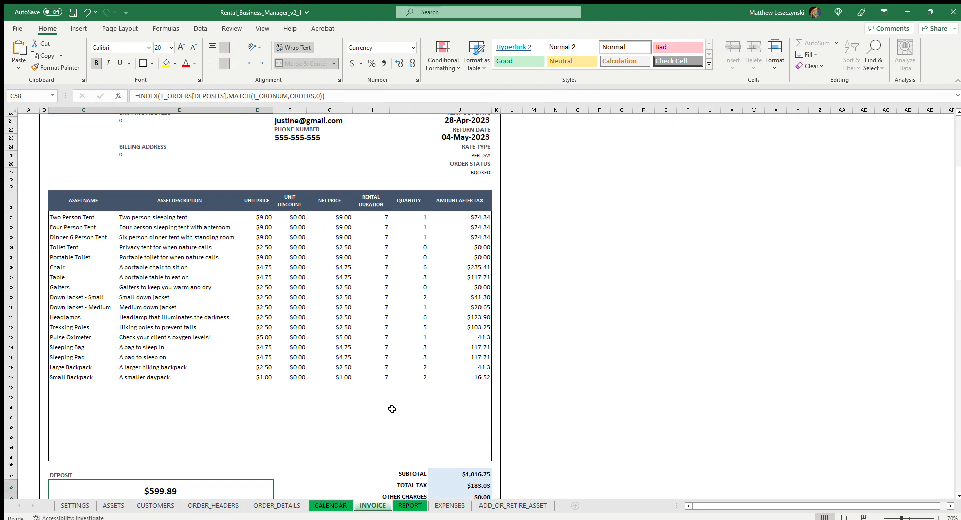
pyautogui.scroll(3, 392, 409)
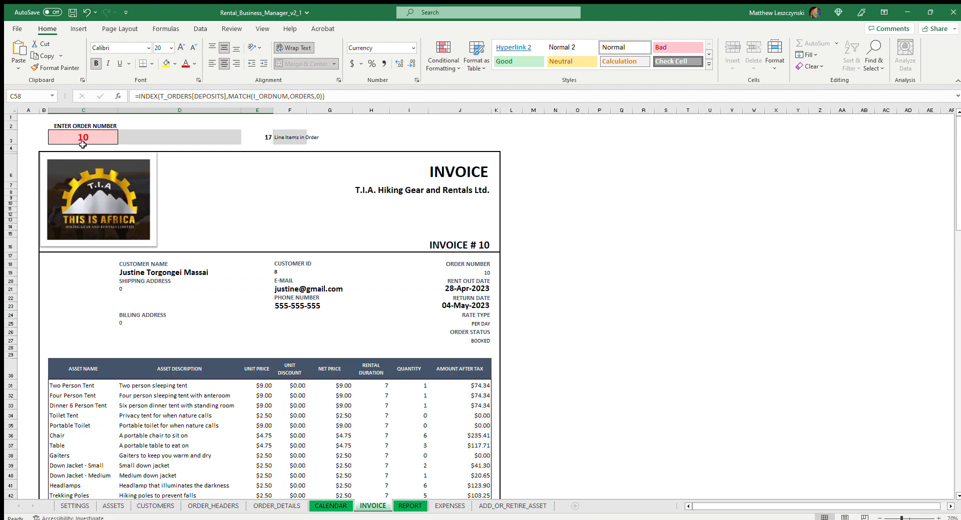
pyautogui.click(410, 506)
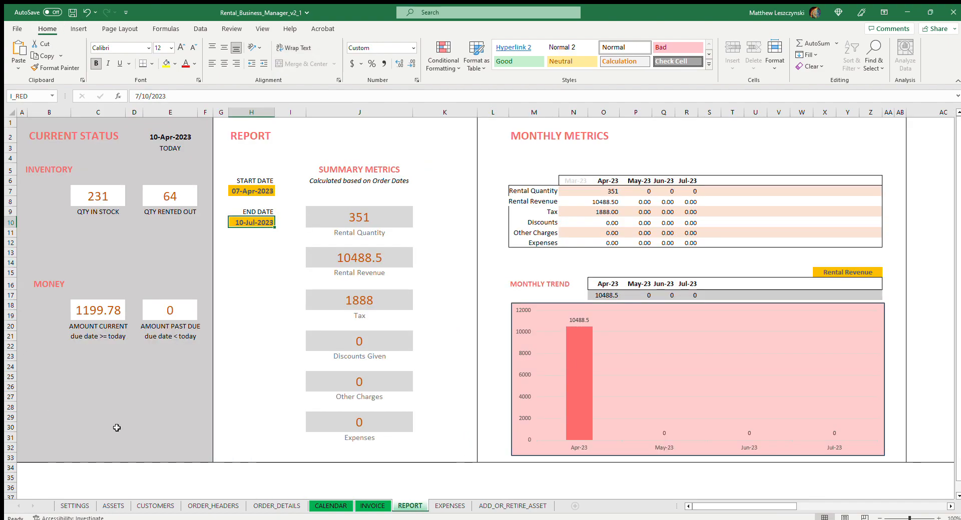
# View the EXPENSES and ADD_OR_RETIRE_ASSET sheets and inspect the Two Person Tent's starting quantity in the ASSETS sheet.
pyautogui.click(445, 505)
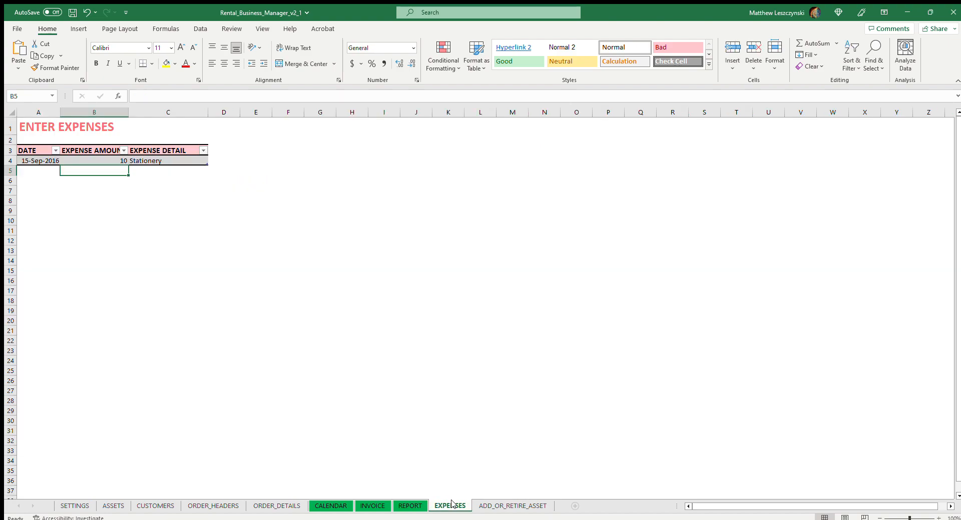
pyautogui.click(478, 505)
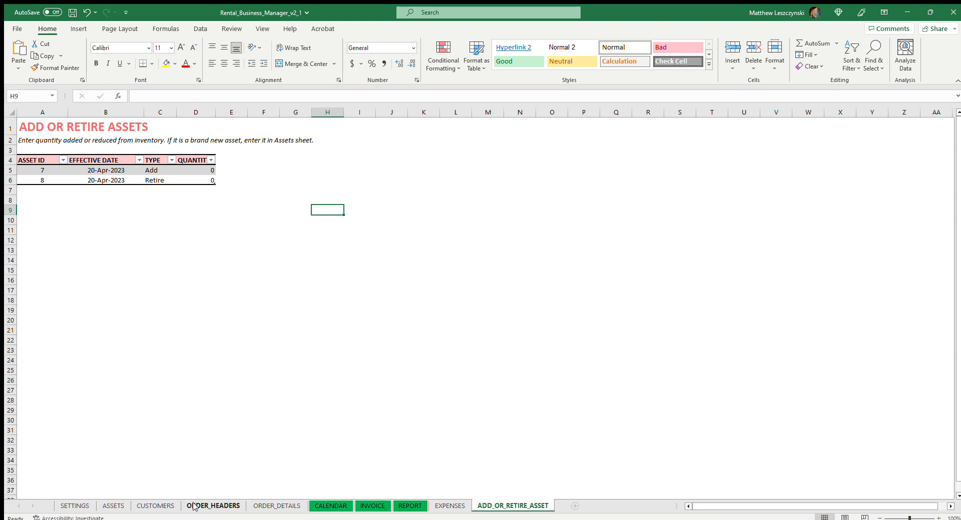
pyautogui.click(115, 506)
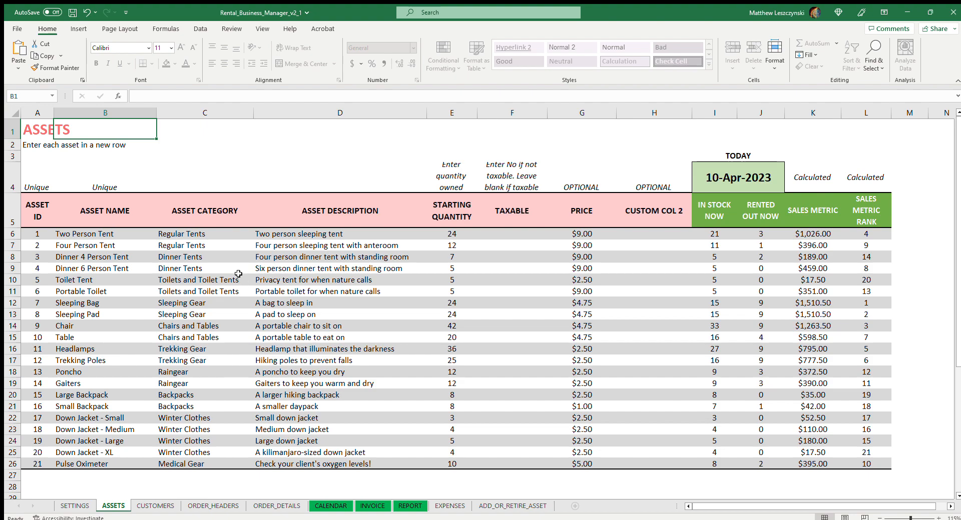
pyautogui.click(449, 233)
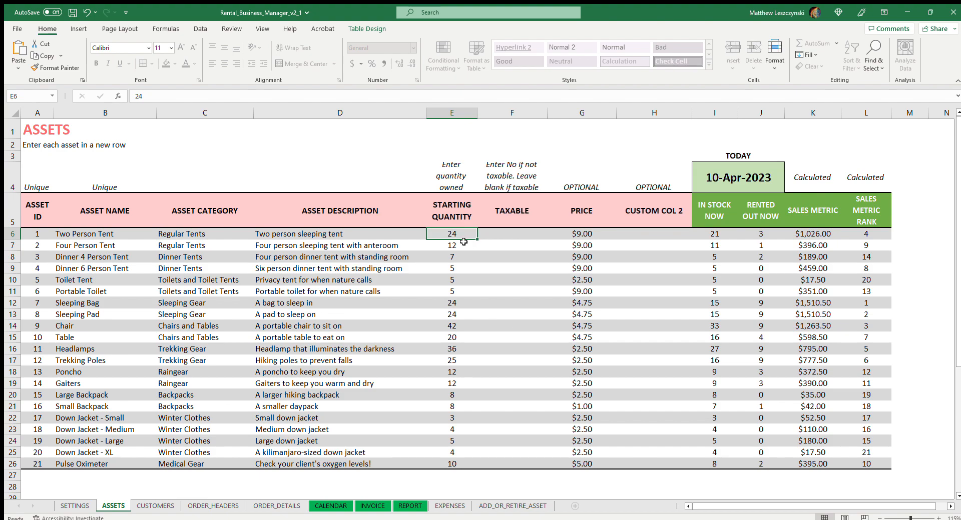
# Look over the CALENDAR, ORDER_HEADERS and CUSTOMERS sheets and check the Two Person Tent's asset ID in the ASSETS sheet.
pyautogui.click(344, 505)
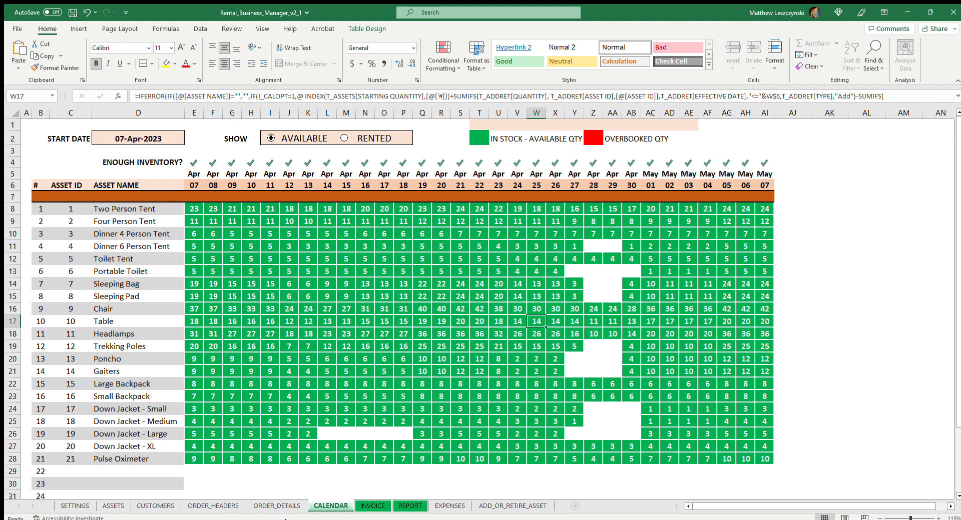
pyautogui.click(155, 506)
pyautogui.click(198, 506)
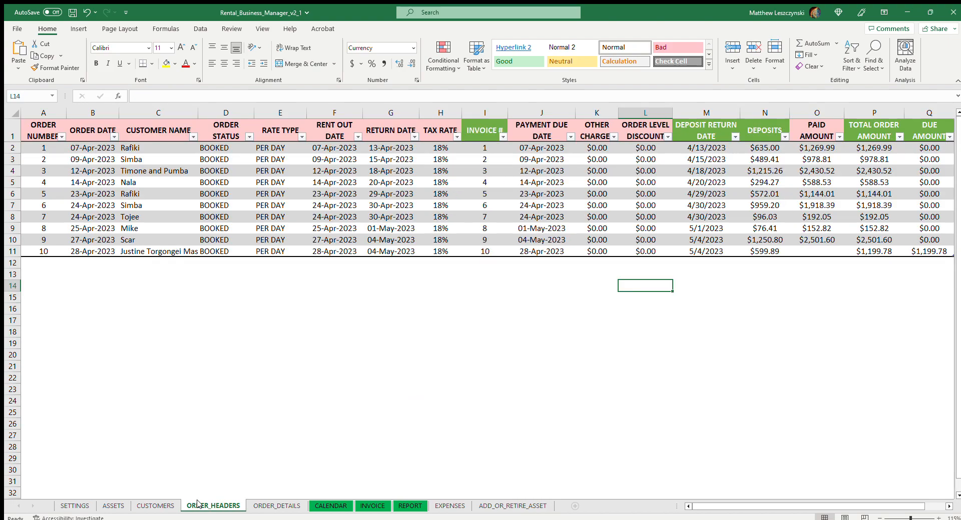
pyautogui.click(169, 506)
pyautogui.click(120, 505)
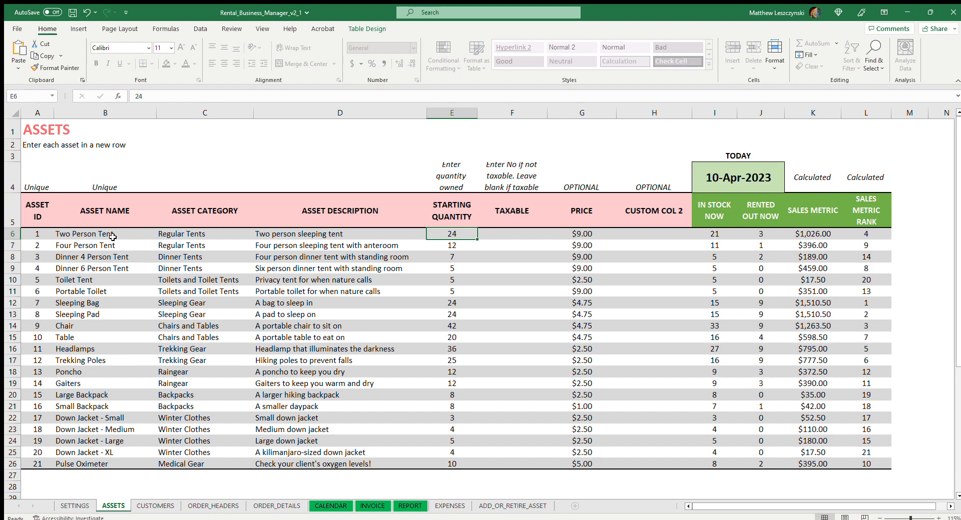
# In the first row of the ADD_OR_RETIRE_ASSET table, set the type to Retire and the asset ID to 1.
pyautogui.click(513, 506)
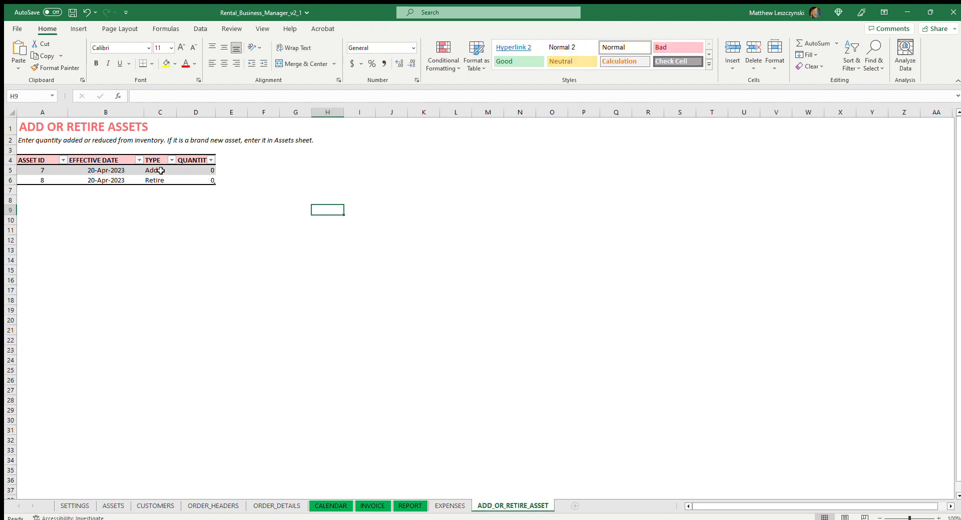
pyautogui.click(161, 170)
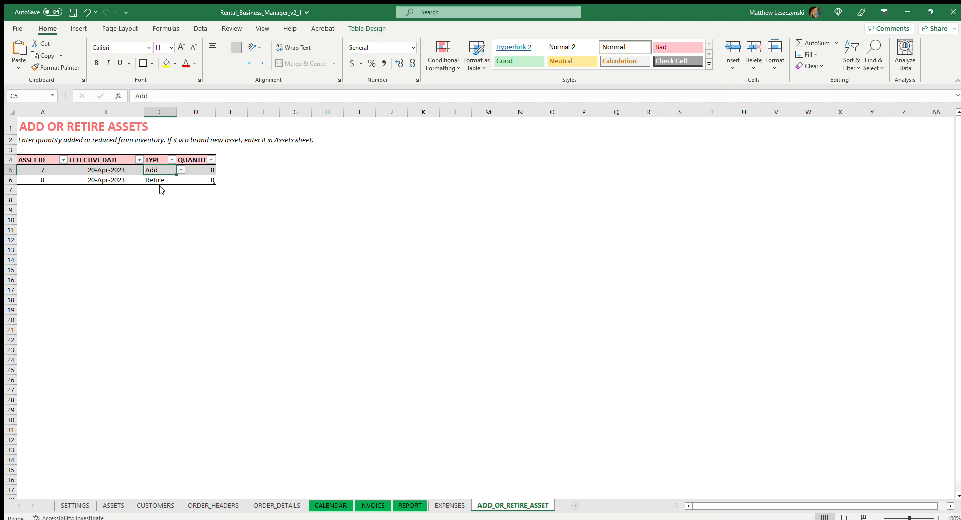
pyautogui.click(161, 184)
pyautogui.click(44, 172)
pyautogui.write('1')
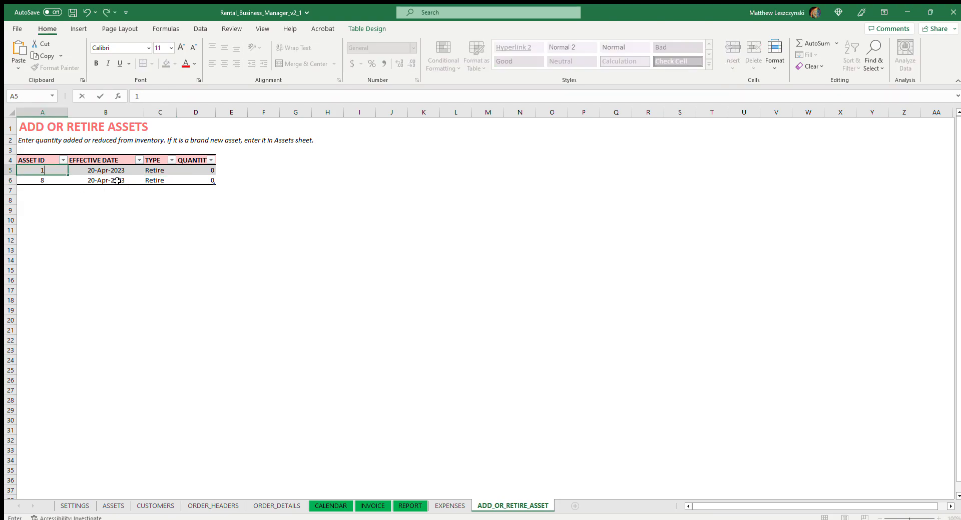
# Give the asset 1 retirement an effective date of 02-May-2023 and a quantity of 1.
pyautogui.press('Tab')
pyautogui.write('5')
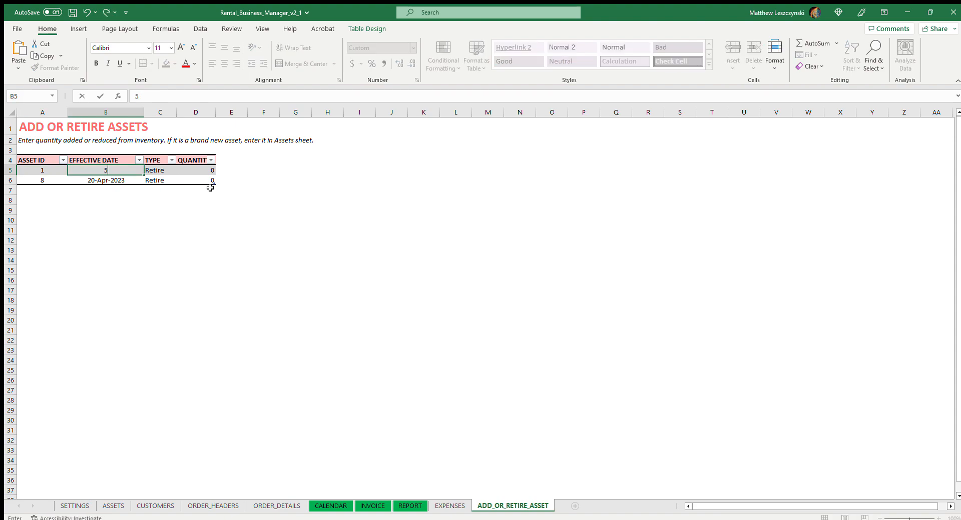
pyautogui.write('/2')
pyautogui.click(220, 220)
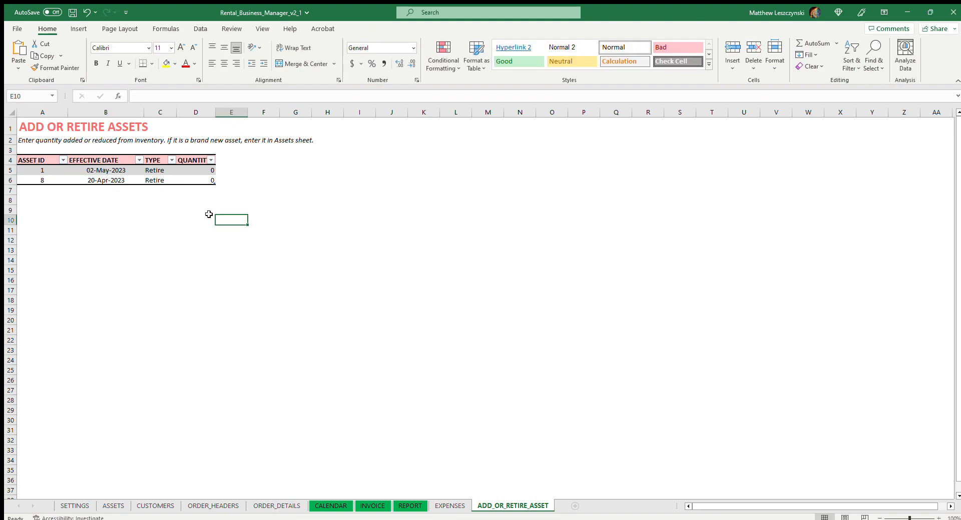
pyautogui.click(204, 169)
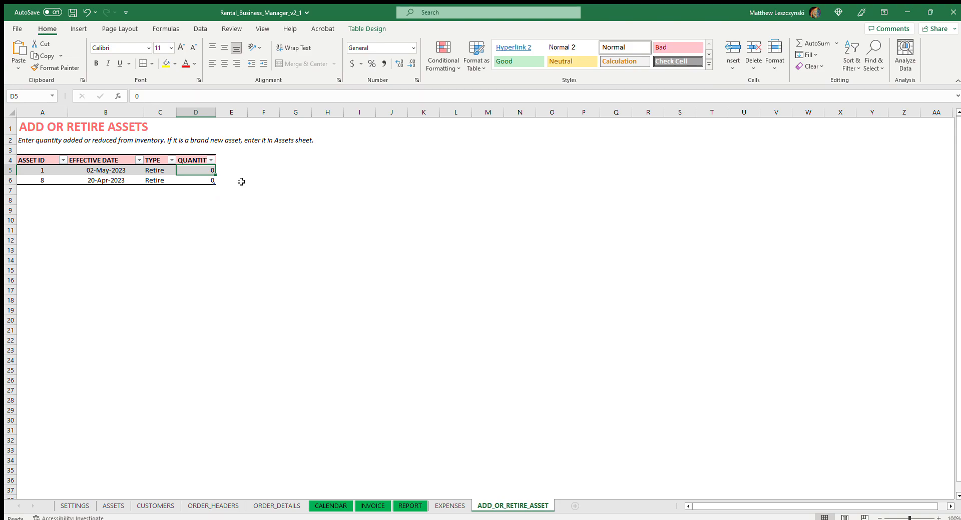
pyautogui.write('1')
pyautogui.click(243, 189)
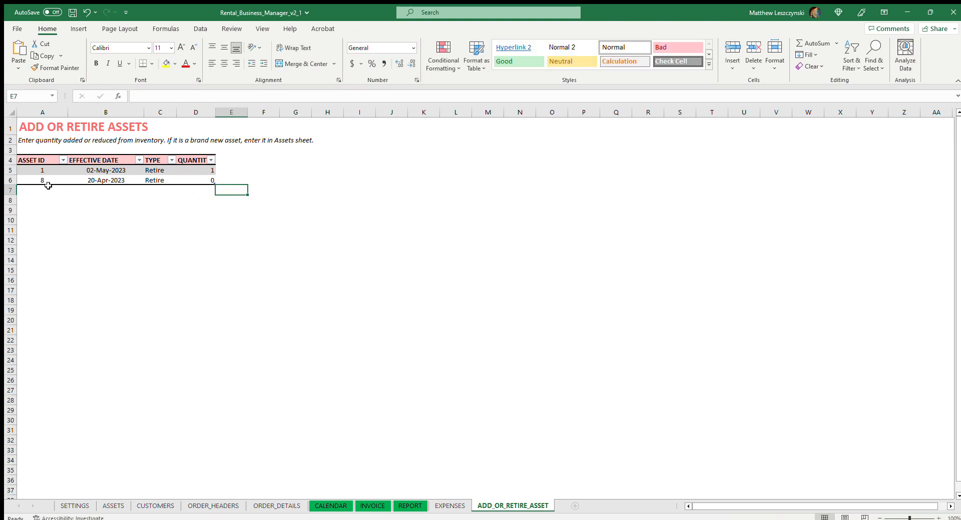
# Look up the Gaiters' ID in the ASSETS sheet and set the second retirement row's asset ID to 14.
pyautogui.click(47, 182)
pyautogui.click(113, 506)
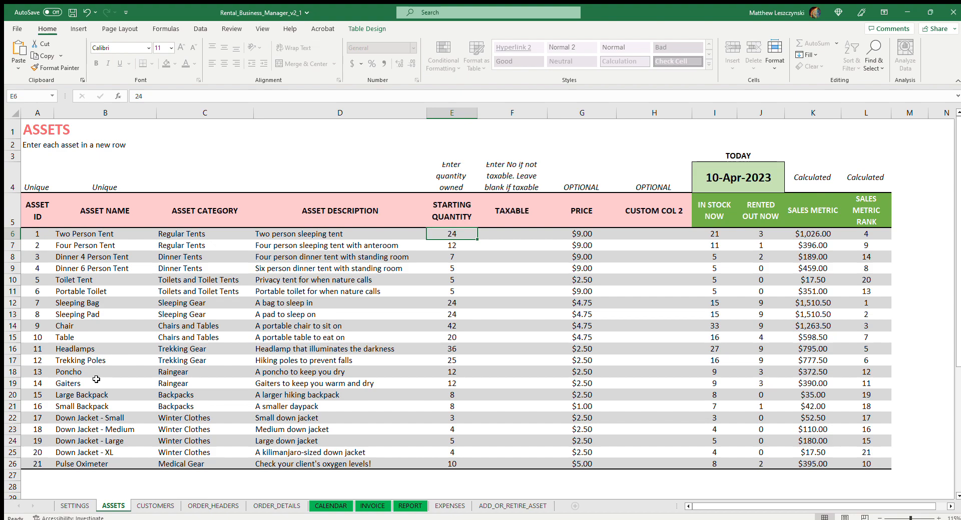
pyautogui.click(481, 504)
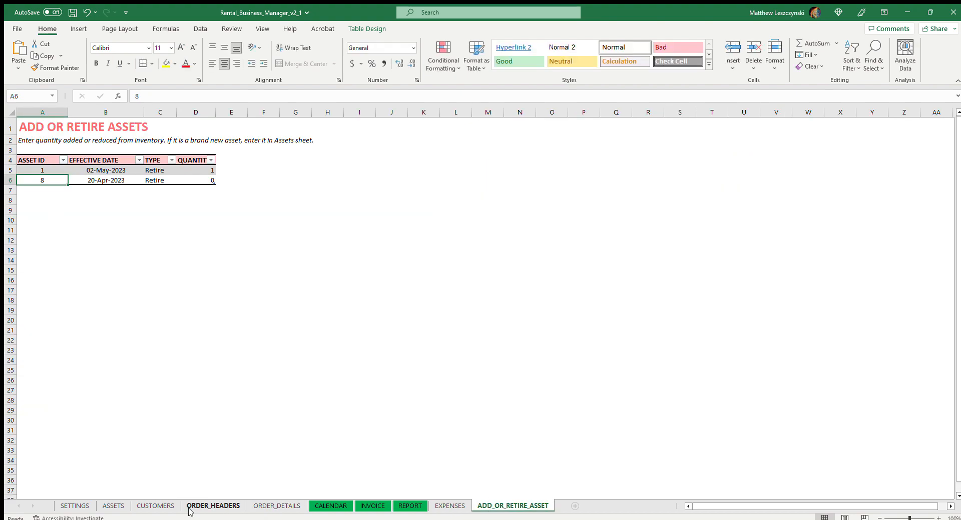
pyautogui.click(116, 504)
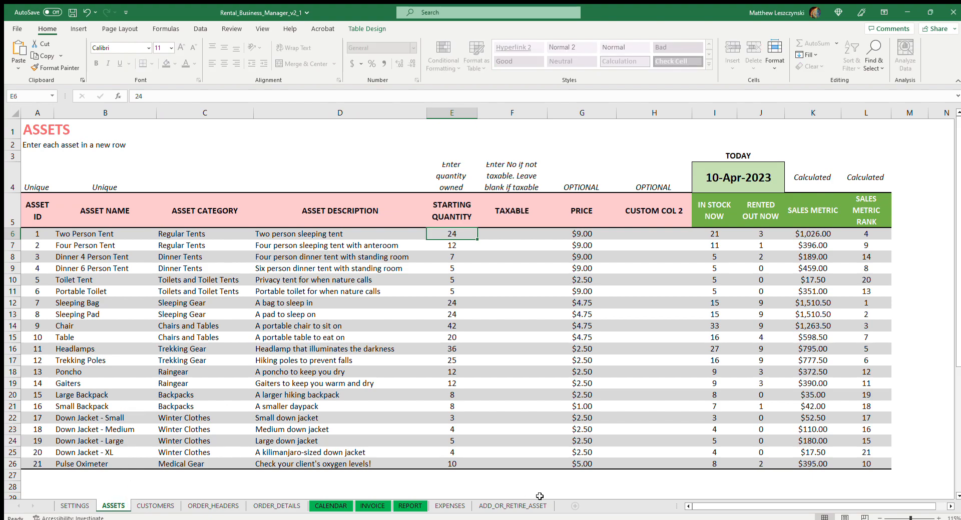
pyautogui.click(512, 506)
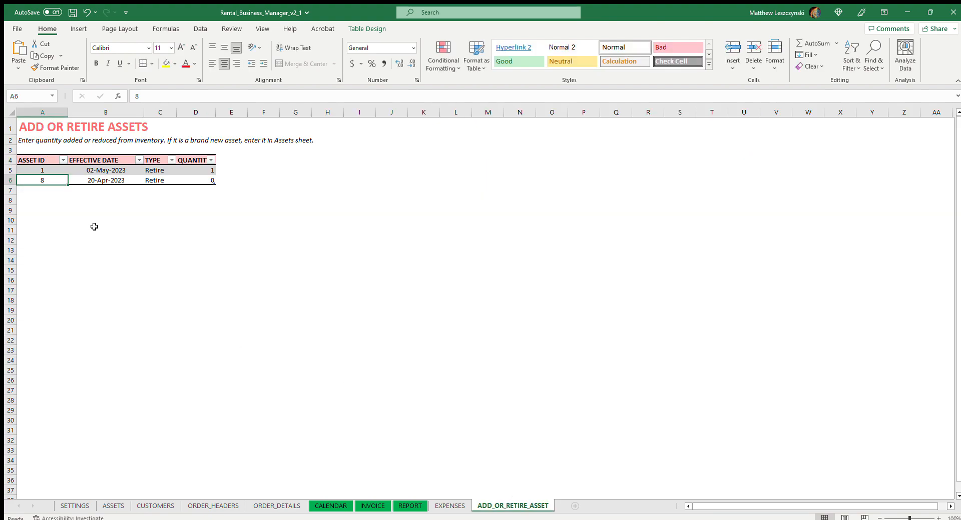
pyautogui.write('14')
pyautogui.click(96, 202)
# Give the asset 14 retirement an effective date of 02-May-2023 and a quantity of 1.
pyautogui.click(120, 180)
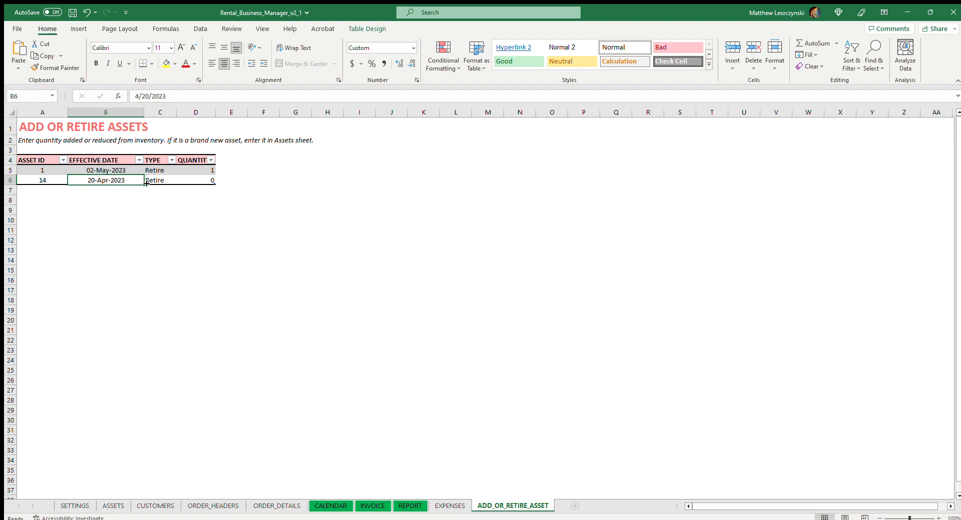
pyautogui.write('05/02')
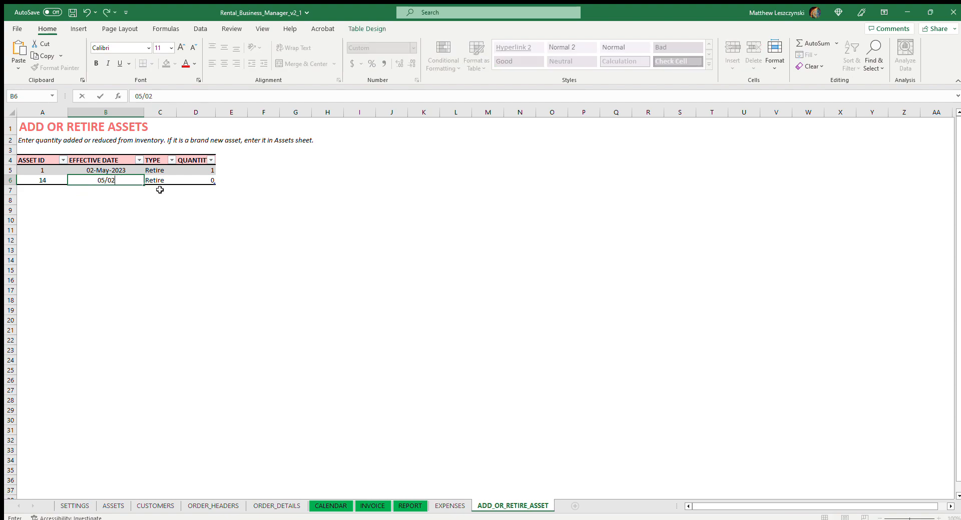
pyautogui.click(228, 229)
pyautogui.click(208, 180)
pyautogui.write('1')
pyautogui.click(242, 220)
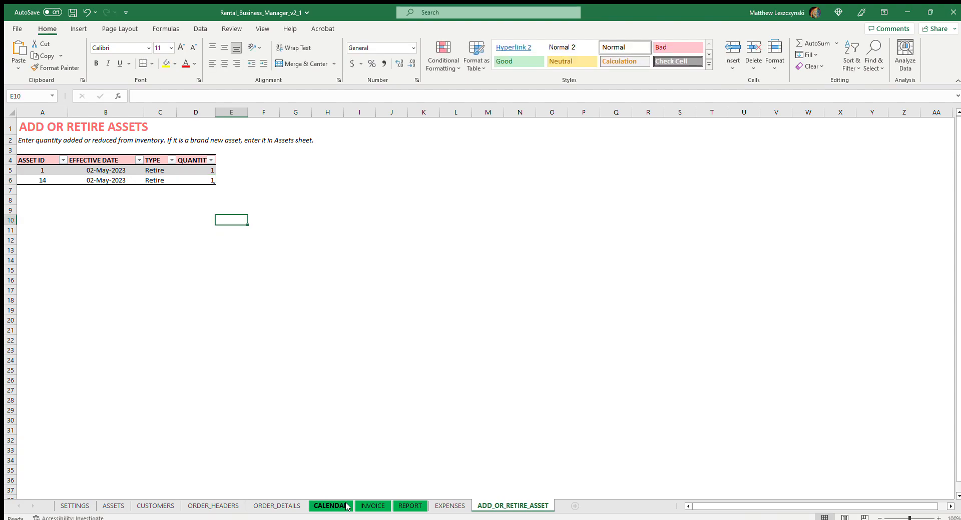
# Check the CALENDAR sheet against the retirement entries, and look over the SETTINGS and CUSTOMERS sheets.
pyautogui.click(330, 506)
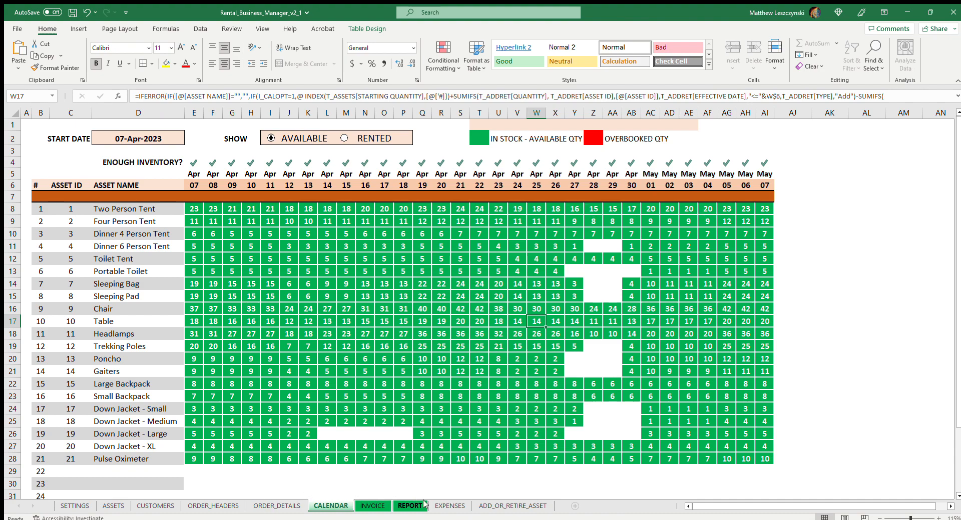
pyautogui.click(490, 506)
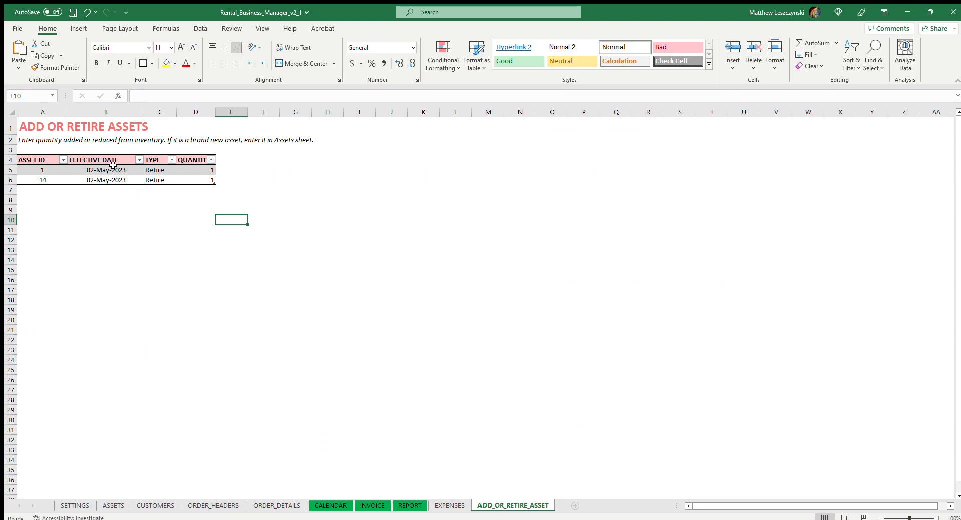
pyautogui.click(155, 506)
pyautogui.click(93, 506)
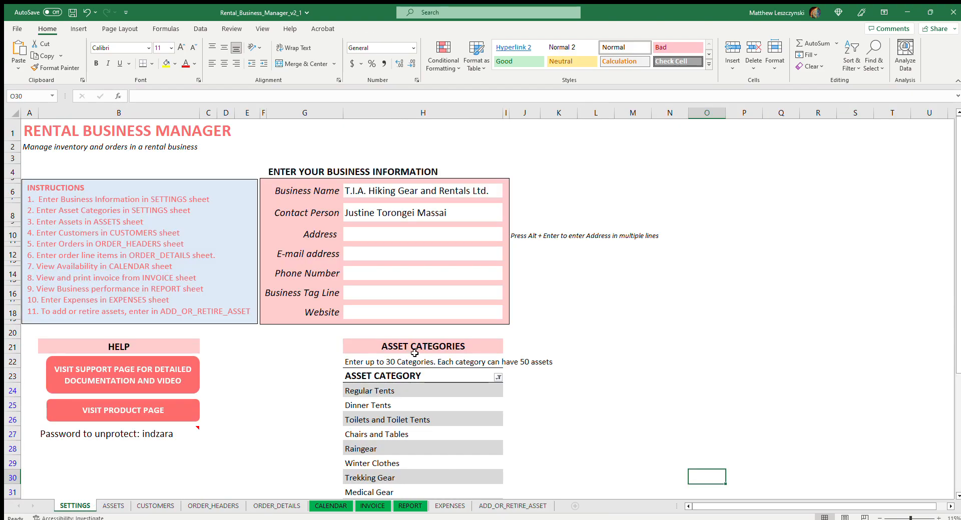
pyautogui.click(155, 505)
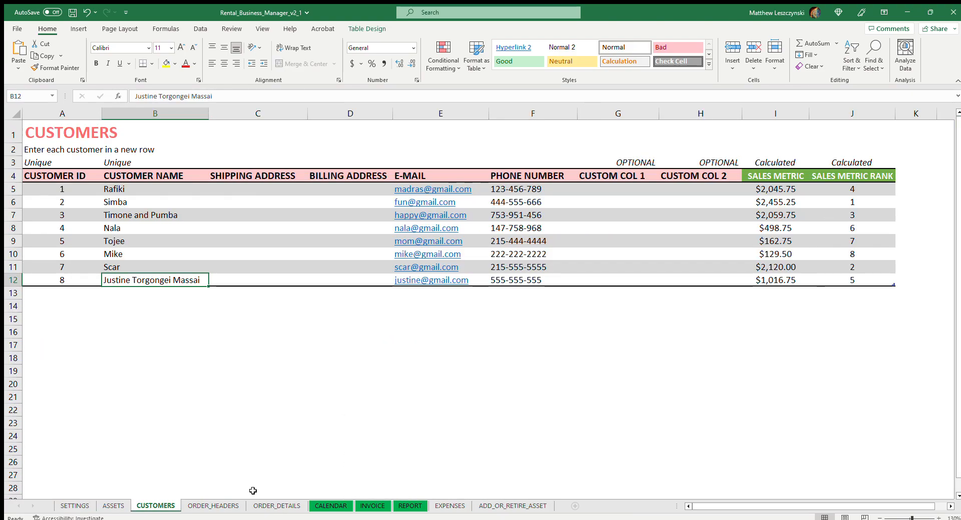
# Switch the CALENDAR view to RENTED and back to AVAILABLE, and compare the Gaiters' availability on May 01 and May 02.
pyautogui.click(330, 506)
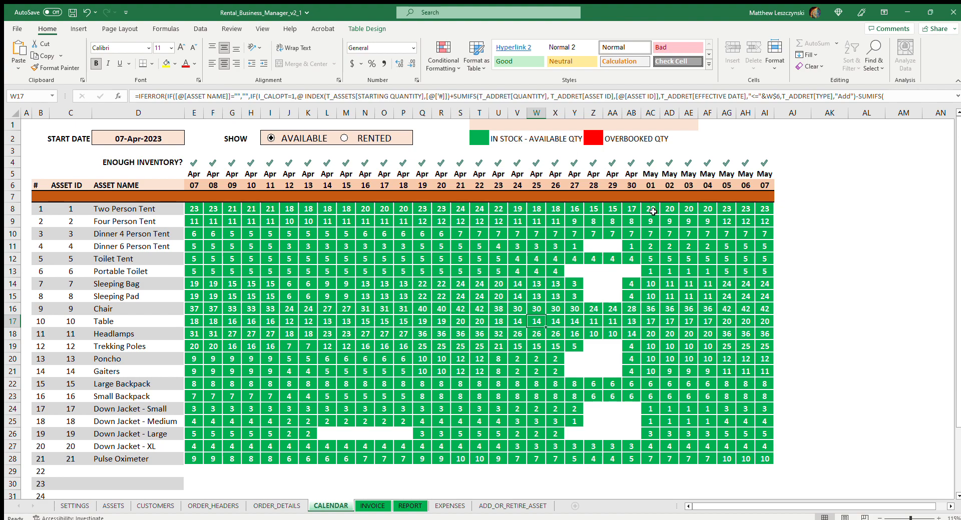
pyautogui.click(373, 138)
pyautogui.click(302, 139)
pyautogui.click(656, 371)
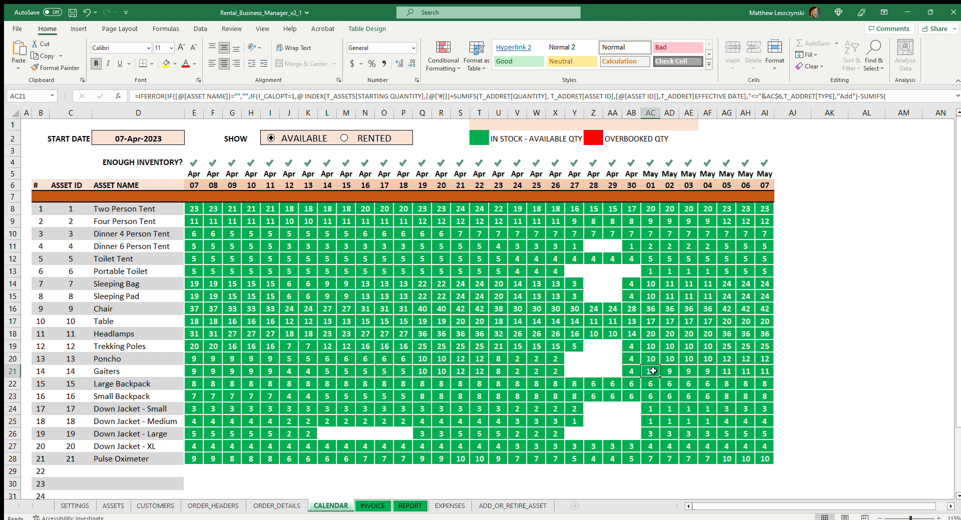
pyautogui.click(664, 371)
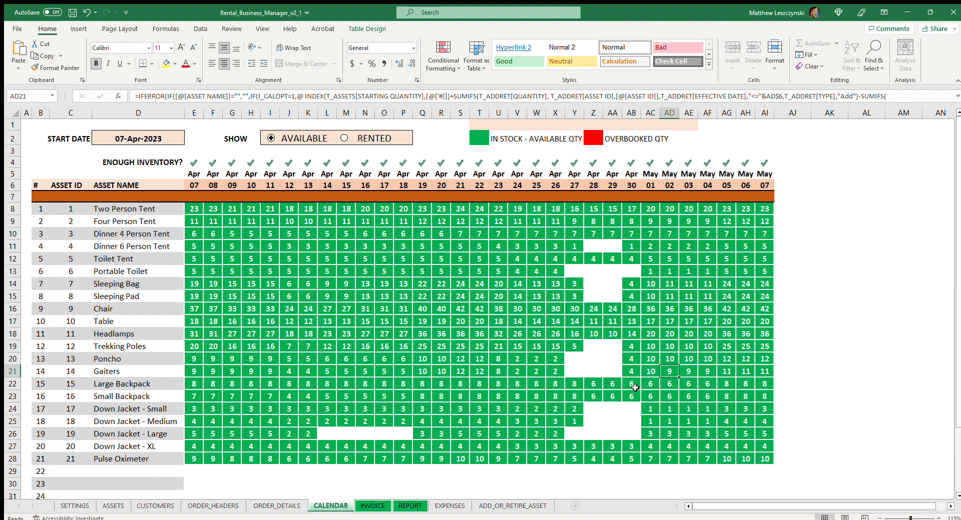
# Look over the EXPENSES and ADD_OR_RETIRE_ASSET sheets, and check the Gaiters' row in the CALENDAR for late April.
pyautogui.click(450, 506)
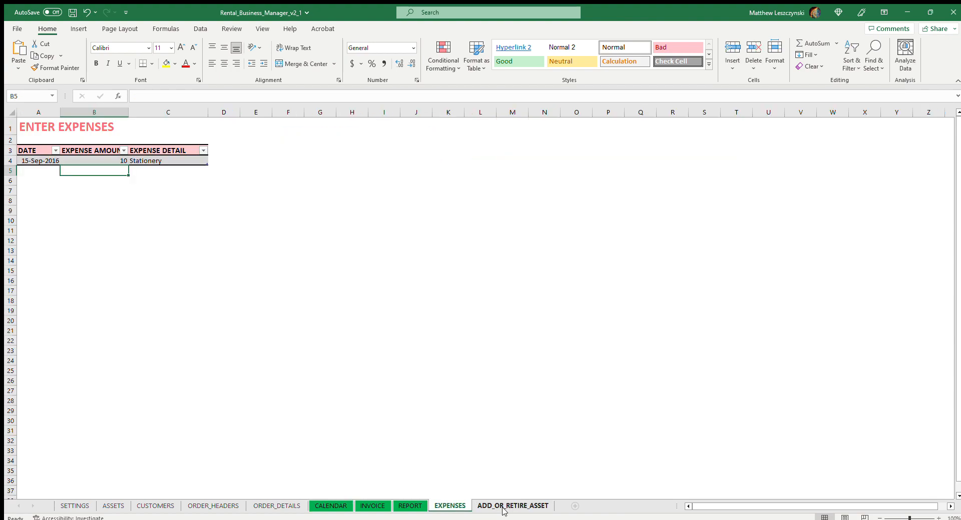
pyautogui.click(474, 507)
pyautogui.click(453, 506)
pyautogui.click(475, 504)
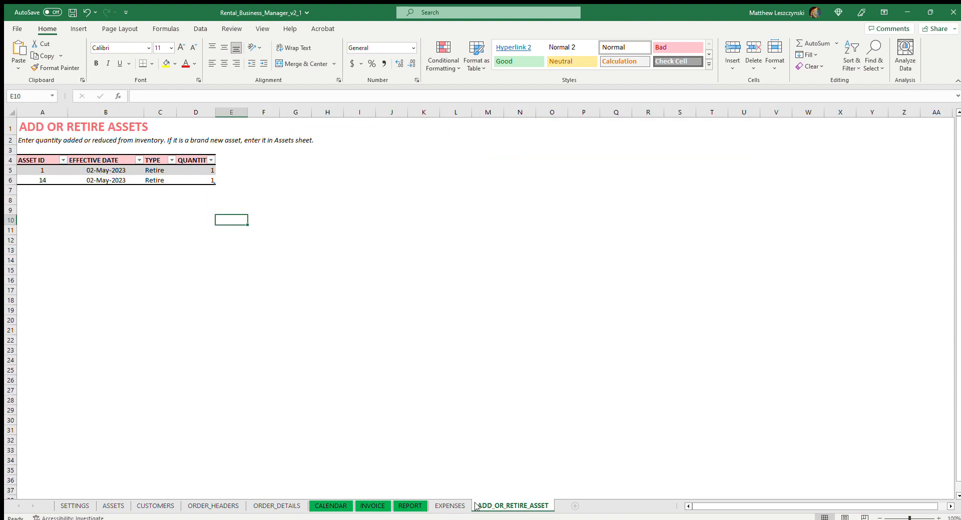
pyautogui.click(450, 506)
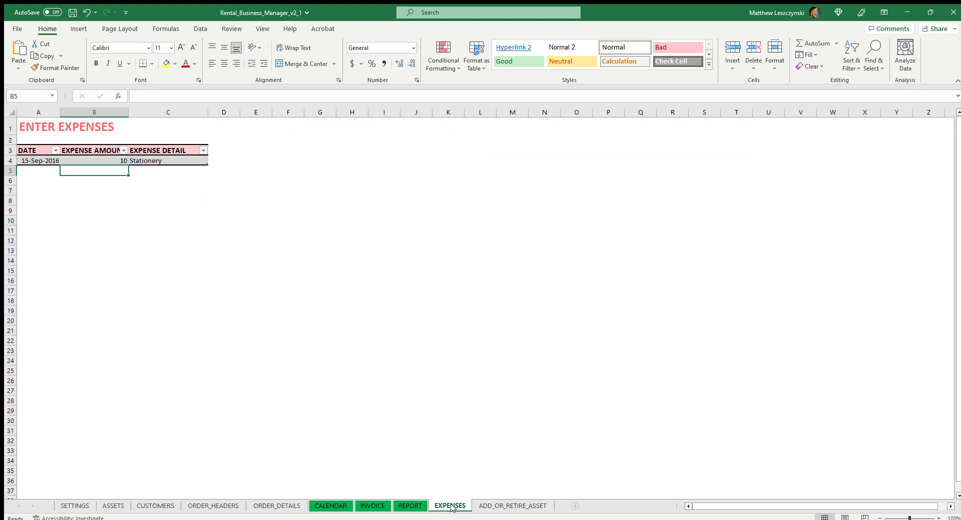
pyautogui.click(330, 506)
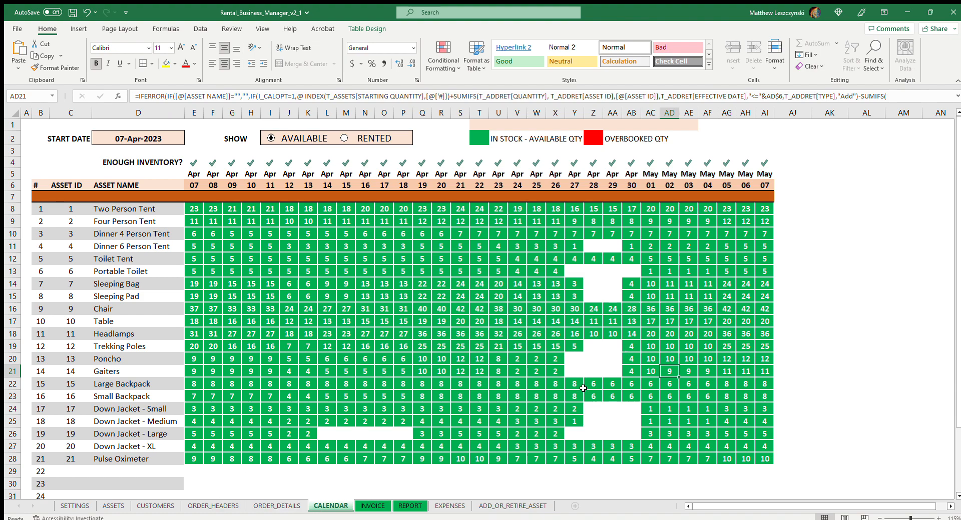
pyautogui.click(613, 370)
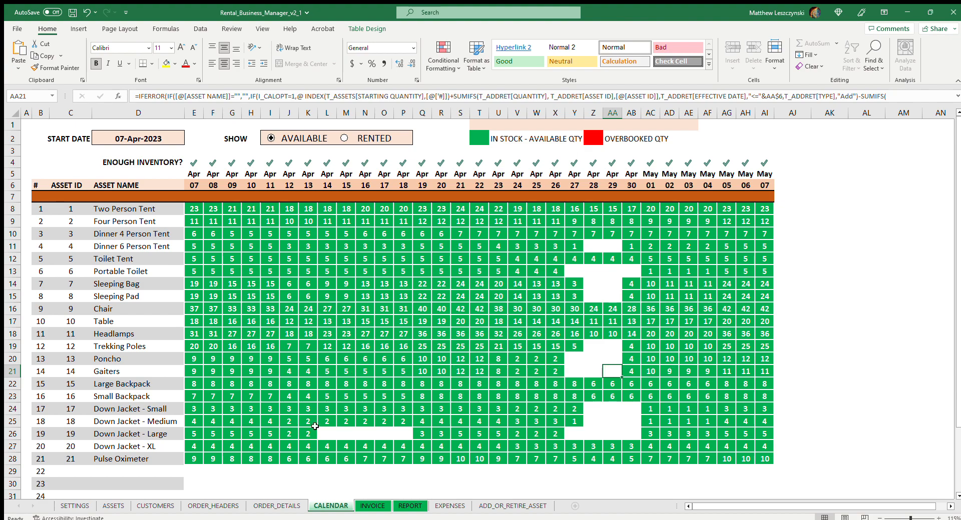
# Add a third entry in the ADD_OR_RETIRE_ASSET table for asset ID 14 with an effective date of 04-May-2023.
pyautogui.click(497, 504)
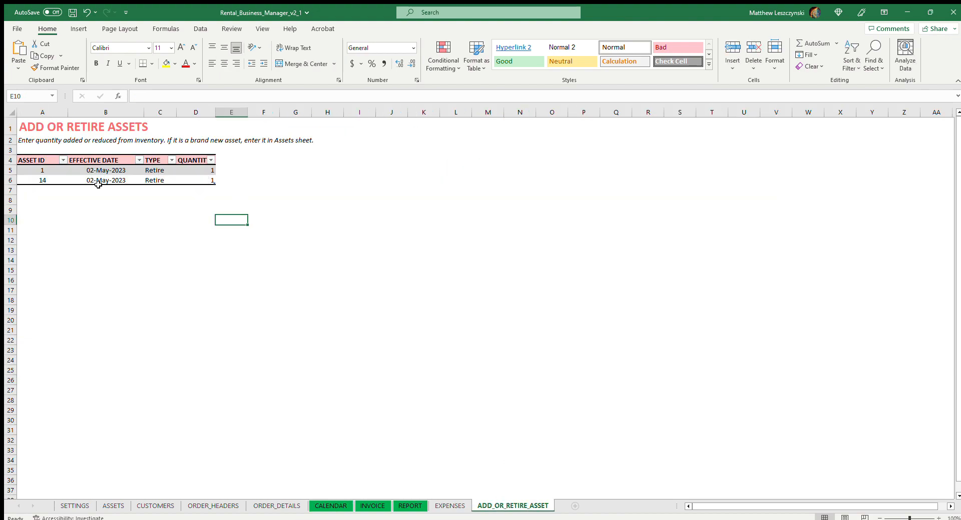
pyautogui.click(60, 191)
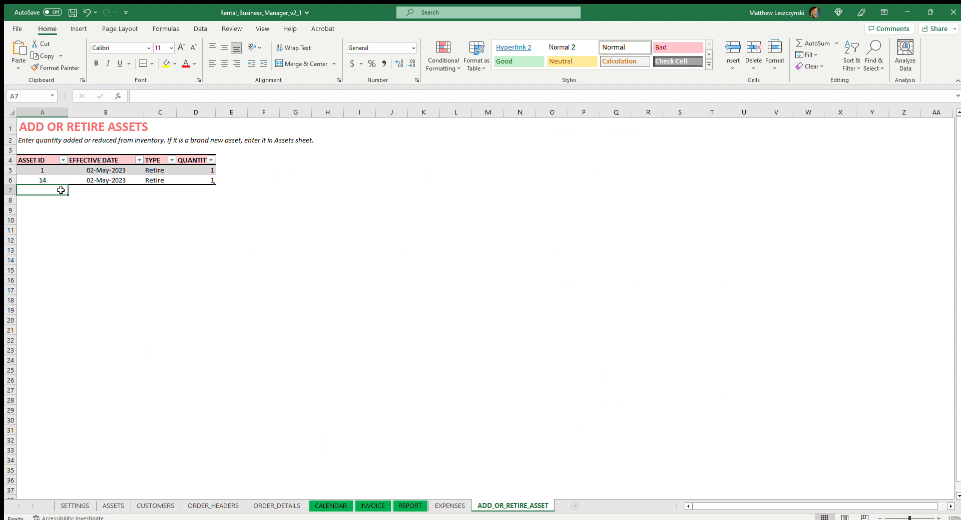
pyautogui.write('14')
pyautogui.press('Tab')
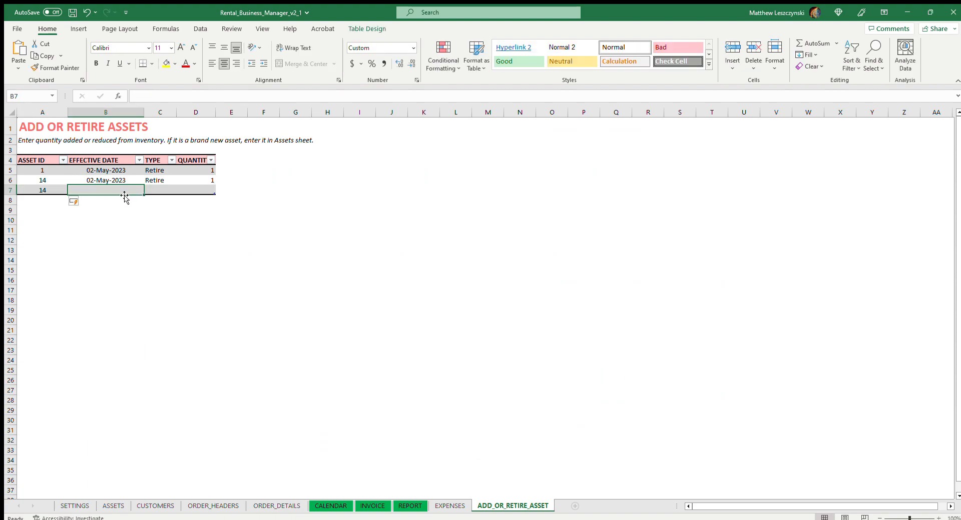
pyautogui.write('05/4')
pyautogui.press('Tab')
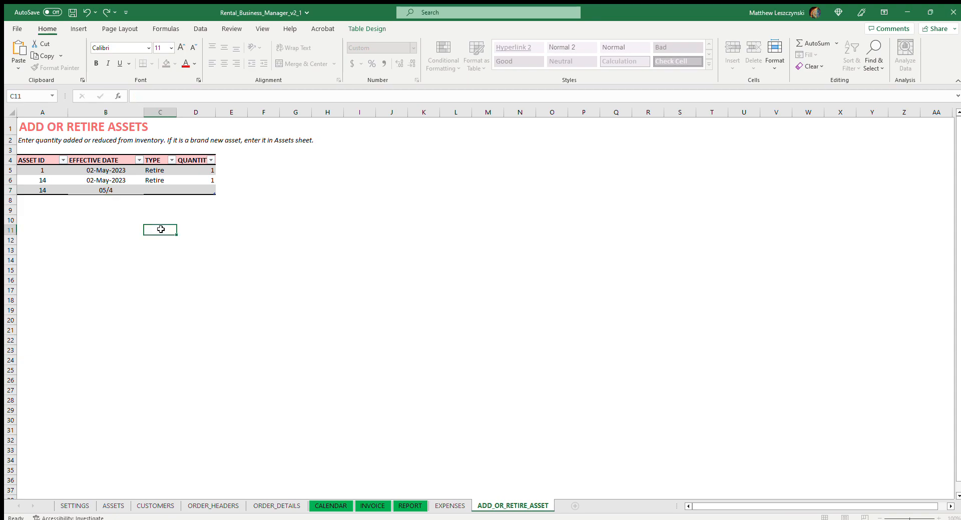
# Set the new asset 14 entry's type to Add and its quantity to 10.
pyautogui.write('Add')
pyautogui.press('Tab')
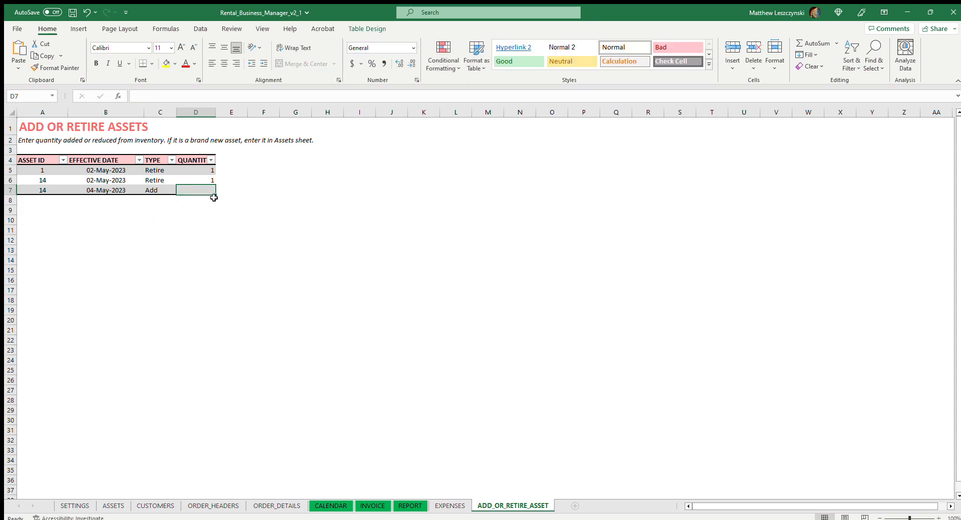
pyautogui.write('10')
pyautogui.click(259, 240)
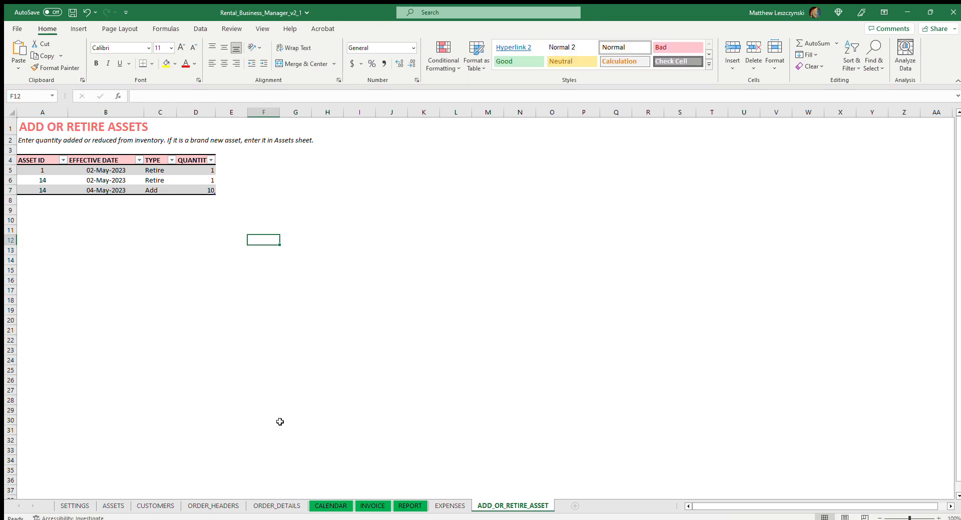
# Check the CALENDAR against the asset 14 addition, comparing the Gaiters' availability from May 03 through May 07.
pyautogui.click(330, 506)
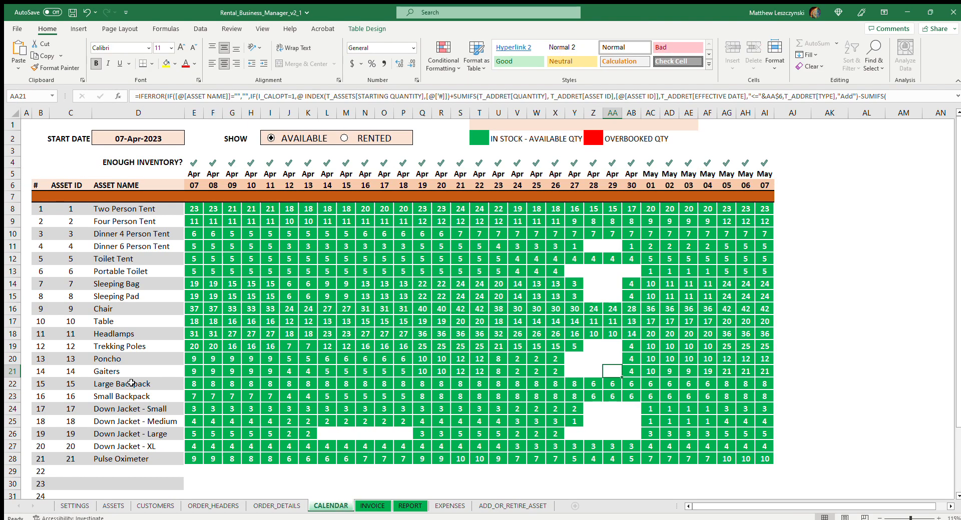
pyautogui.click(101, 374)
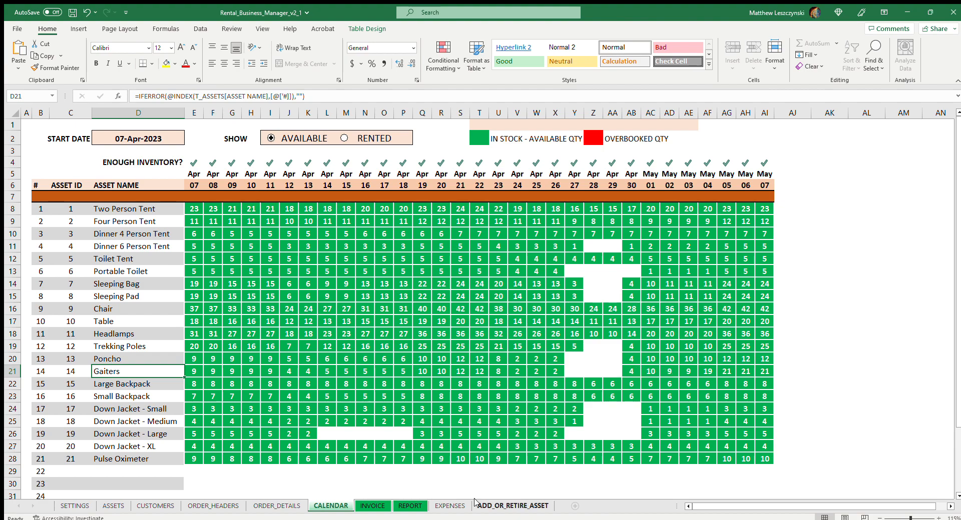
pyautogui.click(492, 505)
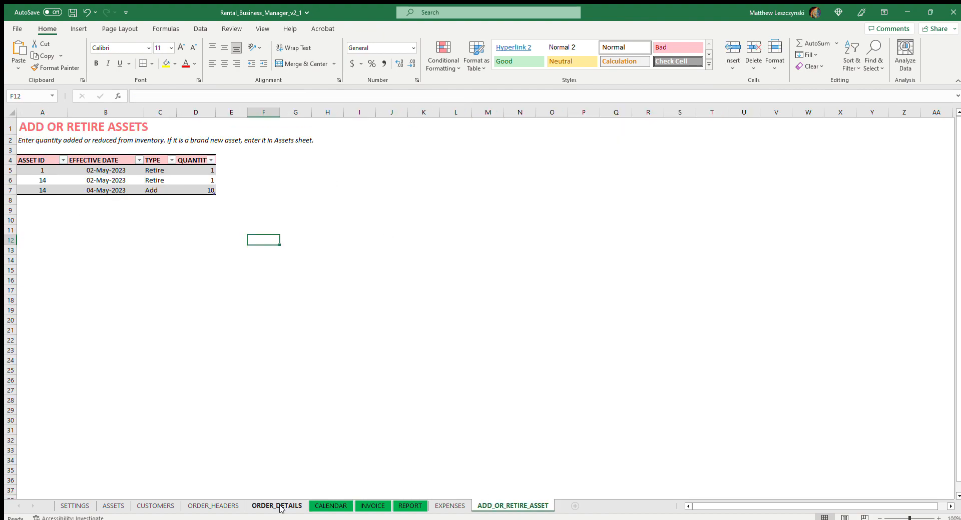
pyautogui.click(330, 506)
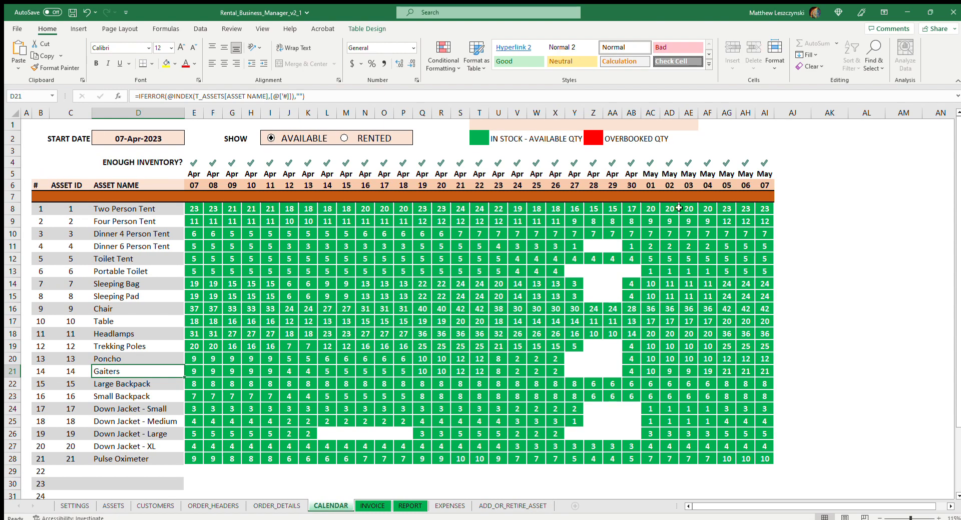
pyautogui.click(711, 370)
pyautogui.click(691, 373)
pyautogui.click(710, 372)
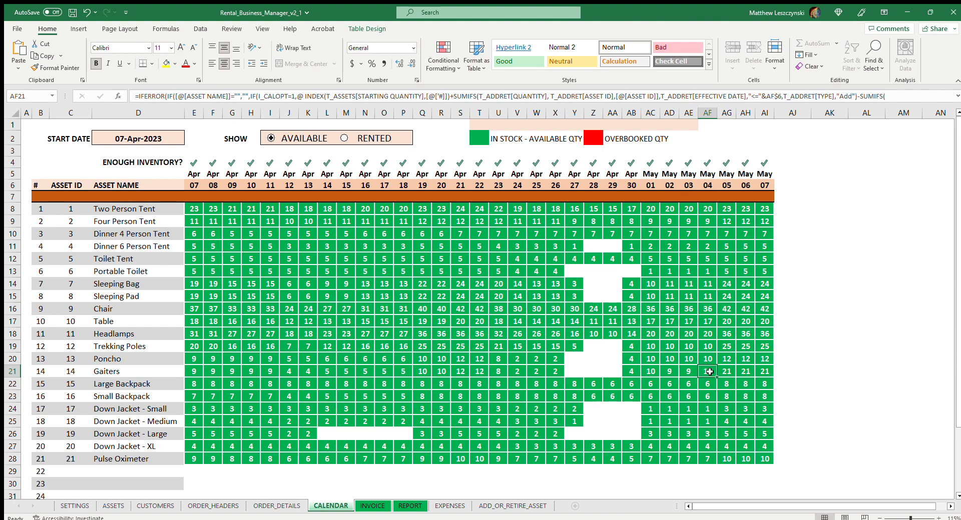
pyautogui.click(727, 372)
pyautogui.click(746, 371)
pyautogui.click(763, 371)
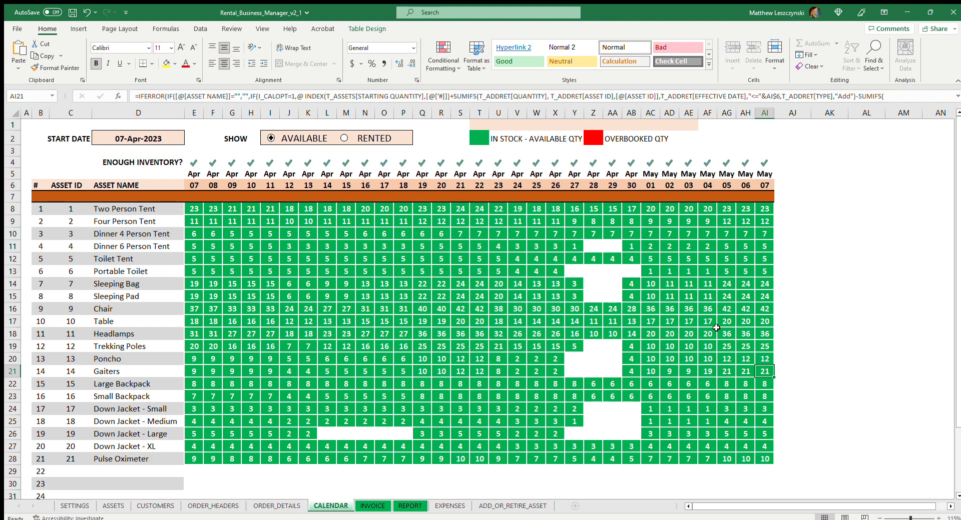
pyautogui.click(706, 372)
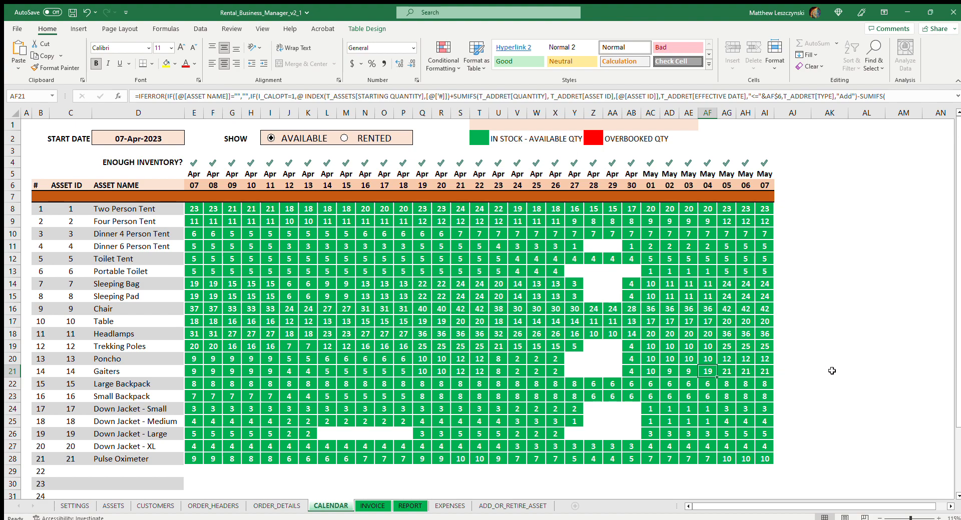
# Set the CALENDAR start date to 15-Apr-2023.
pyautogui.click(134, 138)
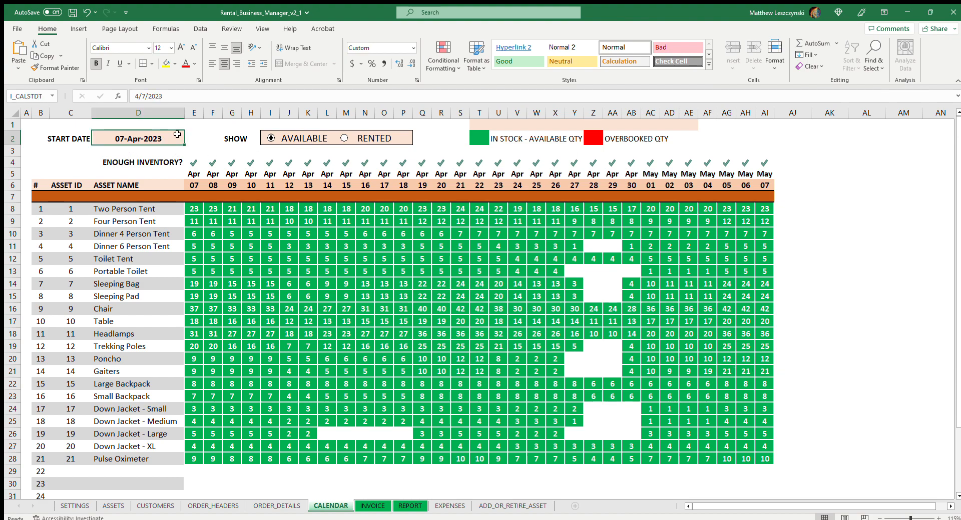
pyautogui.click(145, 96)
pyautogui.press('BackSpace')
pyautogui.write('15')
pyautogui.click(813, 264)
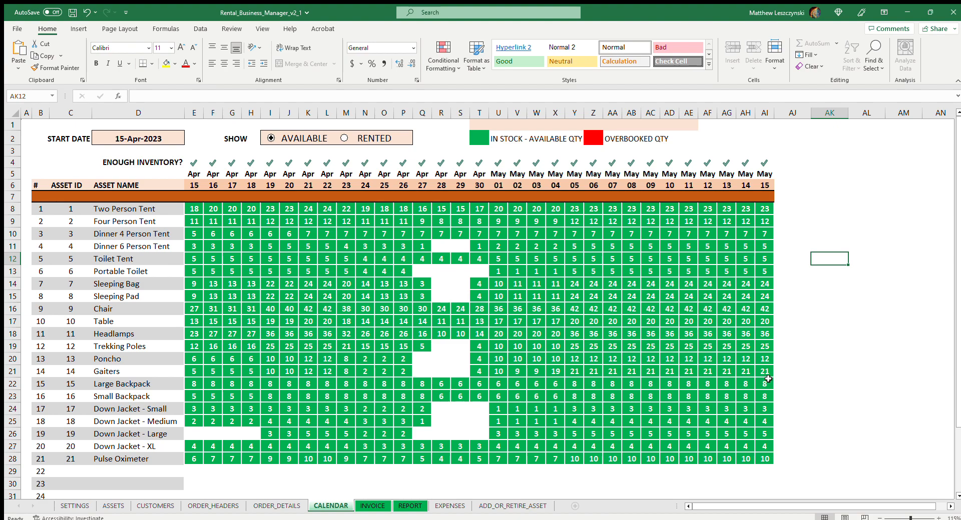
# Return the CALENDAR start date to 07-Apr-2023.
pyautogui.click(129, 138)
pyautogui.click(148, 96)
pyautogui.press('BackSpace')
pyautogui.press('BackSpace')
pyautogui.write('7/')
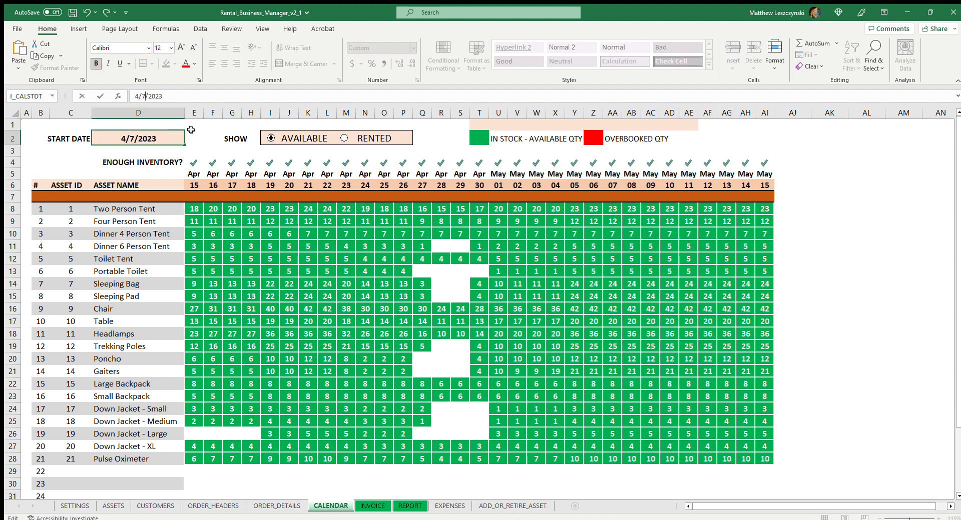
pyautogui.click(799, 162)
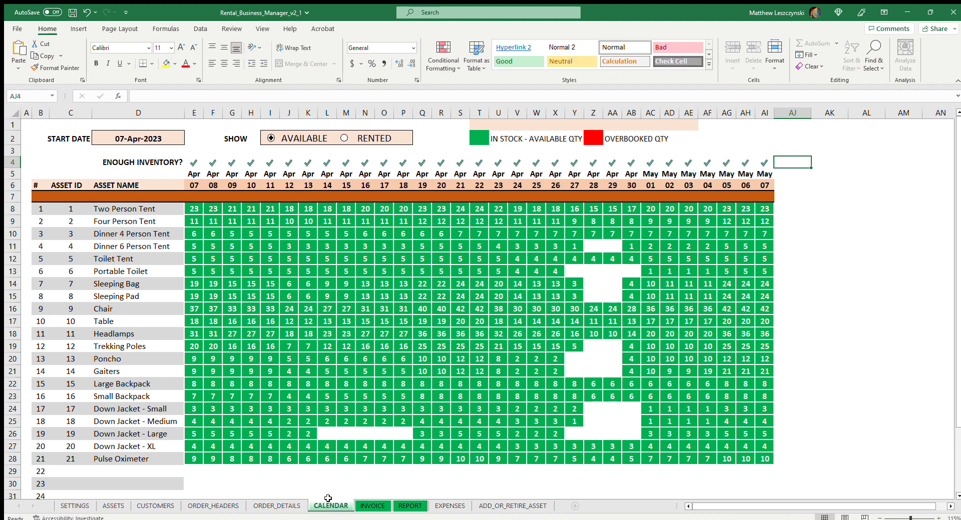
# In ORDER_DETAILS, give order 10's Two Person, Four Person and Dinner 6 Person Tents a unit discount of $1.00 each.
pyautogui.click(265, 506)
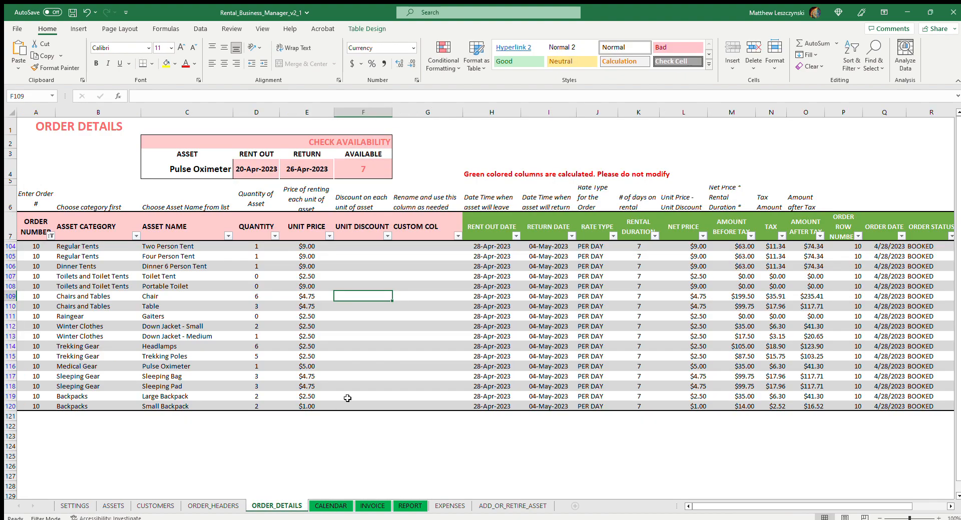
pyautogui.click(359, 247)
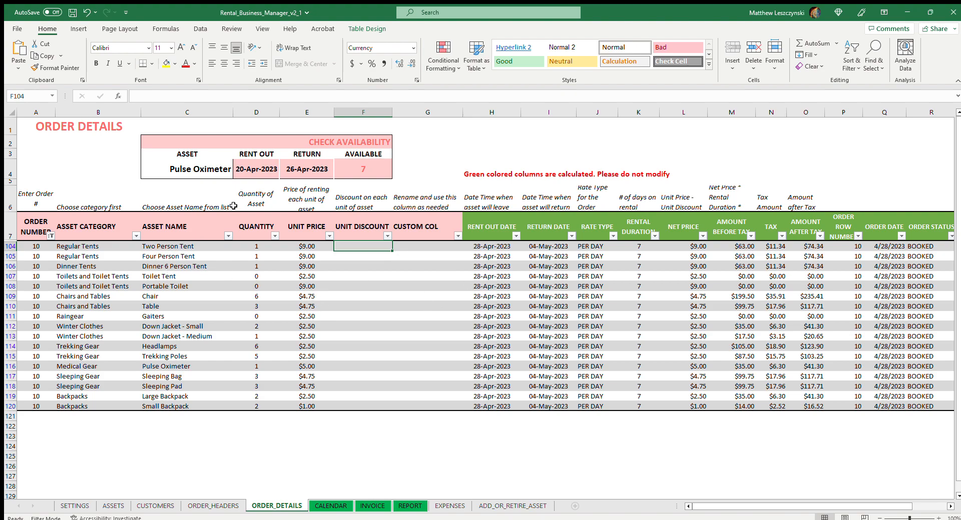
pyautogui.click(364, 257)
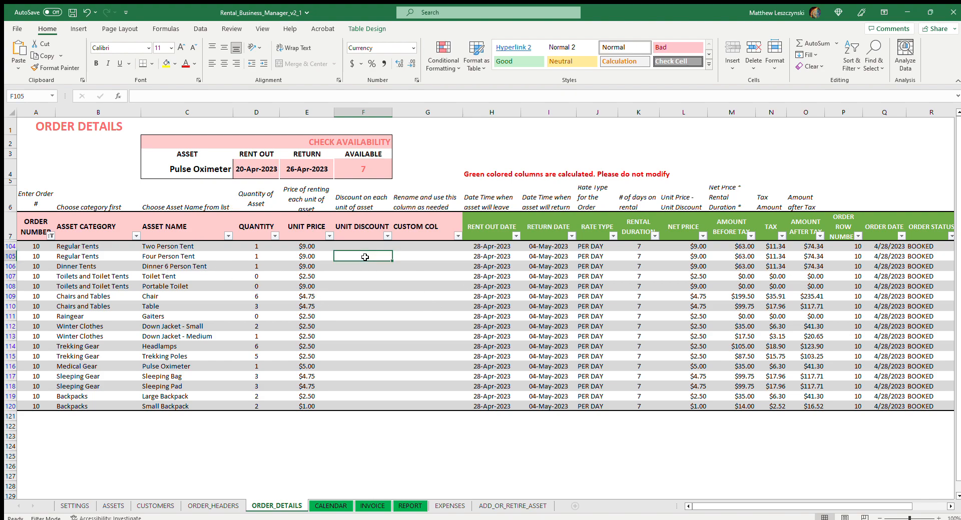
pyautogui.click(370, 243)
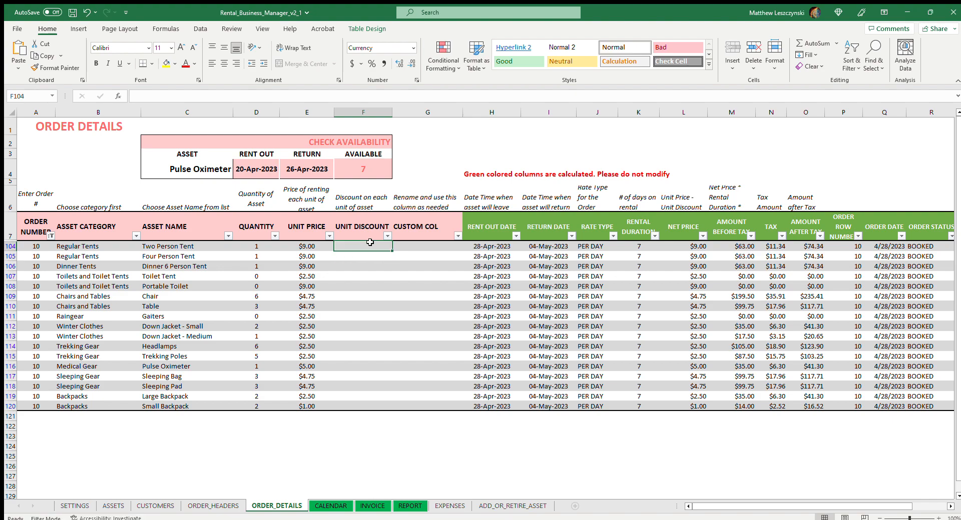
pyautogui.write('1')
pyautogui.press('Return')
pyautogui.write('1')
pyautogui.press('Return')
pyautogui.write('1')
pyautogui.click(380, 314)
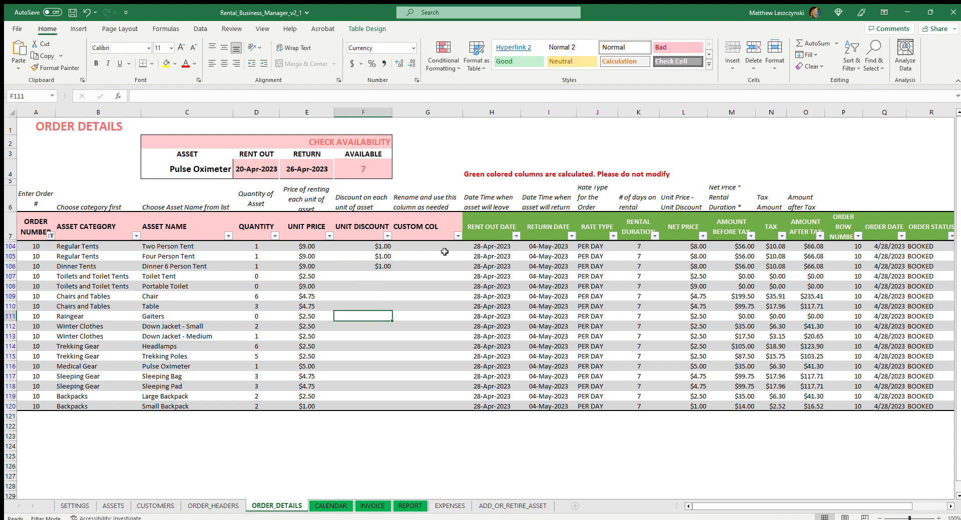
# Review the three tent discounts in ORDER_DETAILS, and examine the unit prices, discounts, net prices and totals on invoice 10.
pyautogui.click(378, 244)
pyautogui.click(383, 258)
pyautogui.click(382, 268)
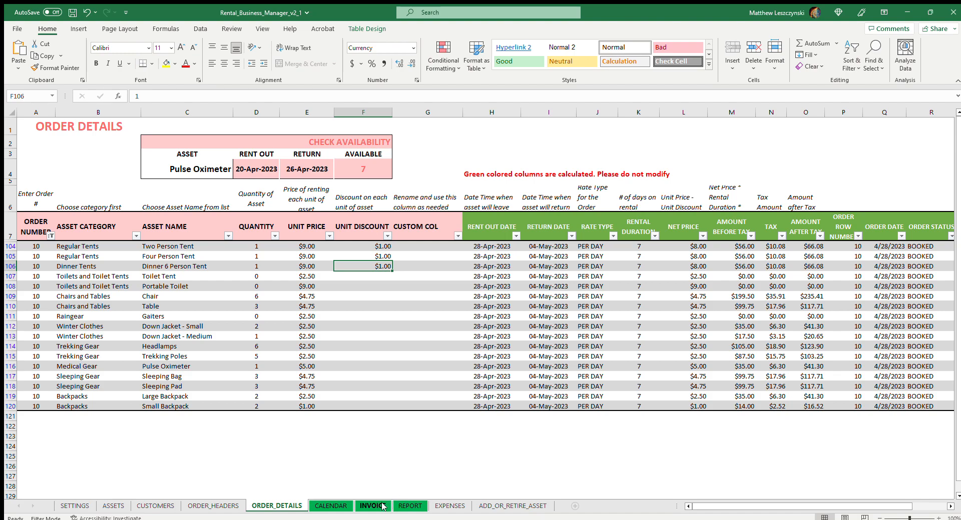
pyautogui.click(381, 506)
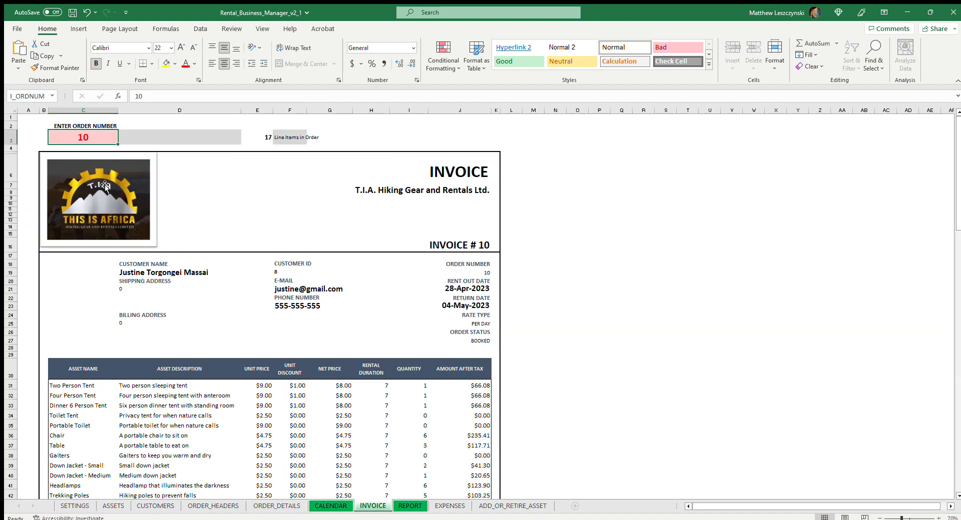
pyautogui.scroll(-3, 259, 395)
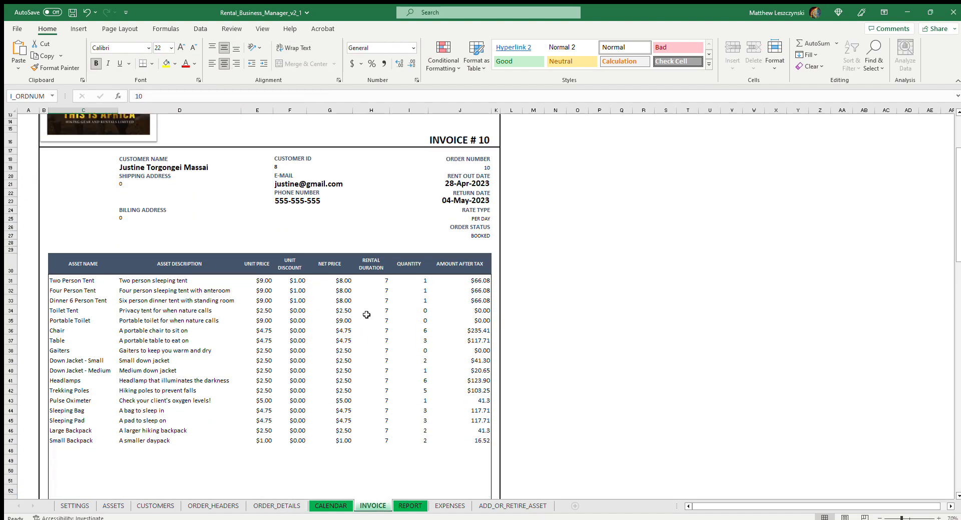
pyautogui.click(267, 280)
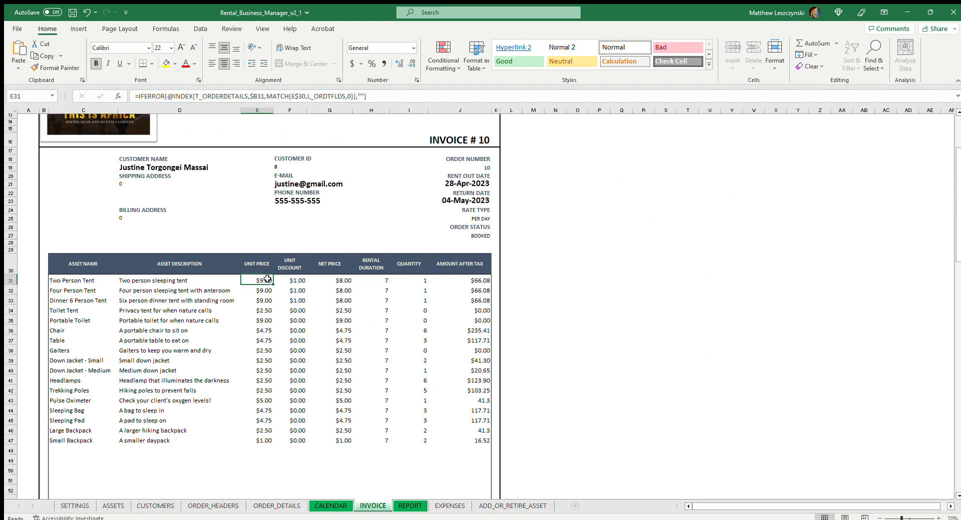
pyautogui.click(300, 282)
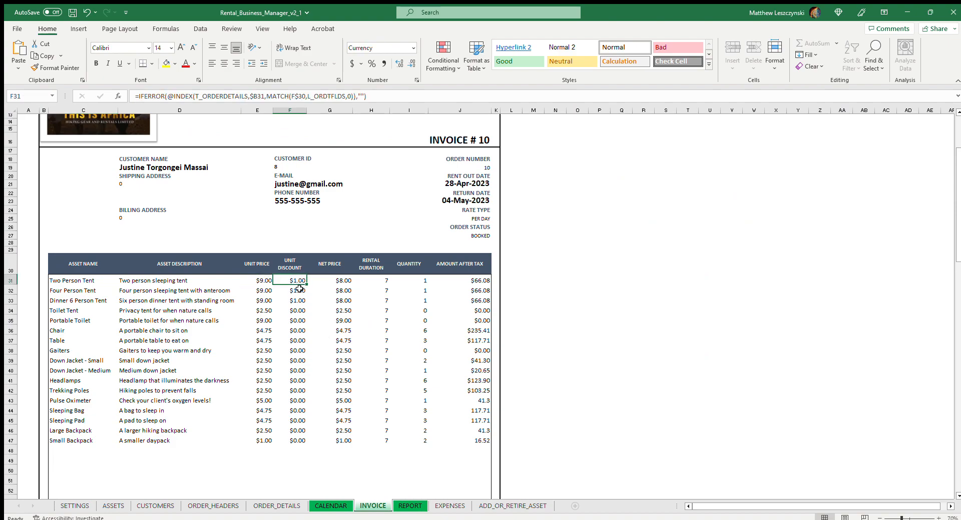
pyautogui.click(344, 281)
pyautogui.click(334, 292)
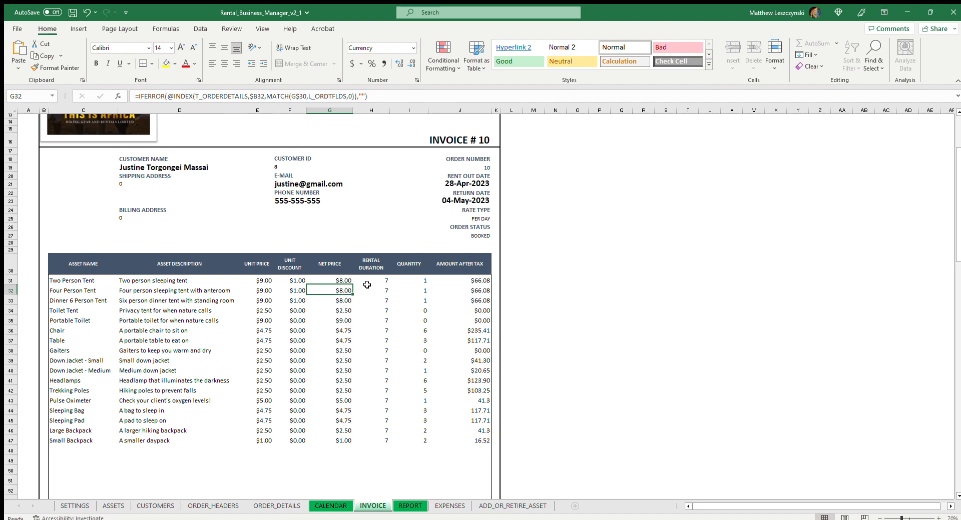
pyautogui.scroll(-7, 504, 288)
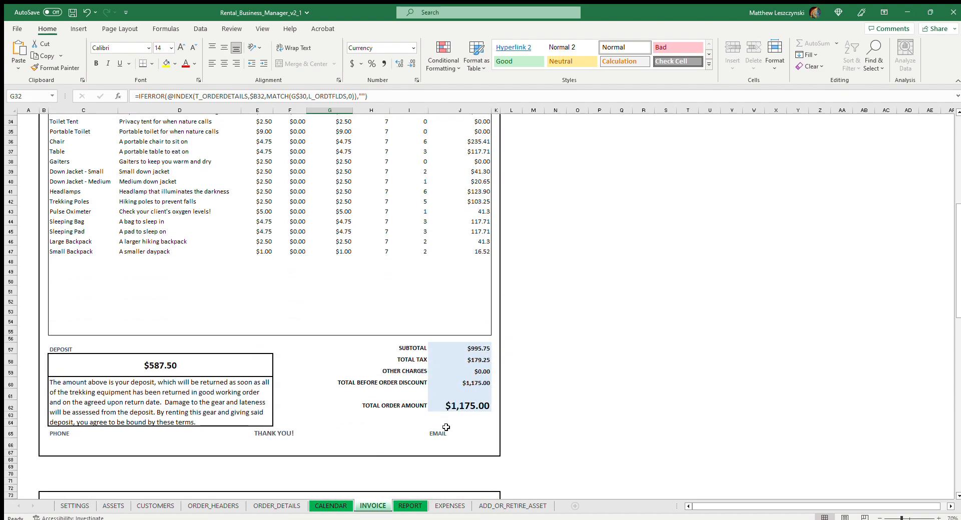
pyautogui.scroll(4, 481, 417)
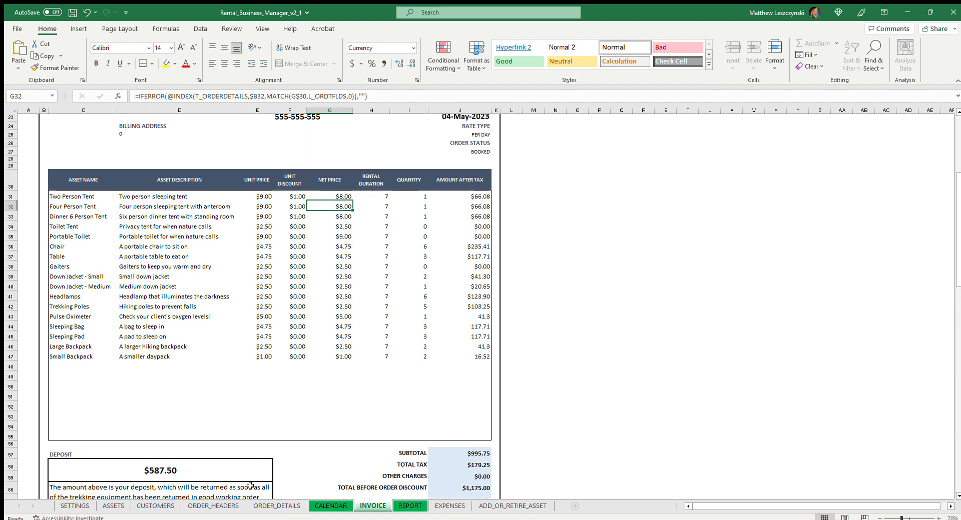
# In ORDER_DETAILS, clear the unit discounts from order 10's Two Person, Four Person and Dinner 6 Person Tents.
pyautogui.click(224, 506)
pyautogui.click(276, 504)
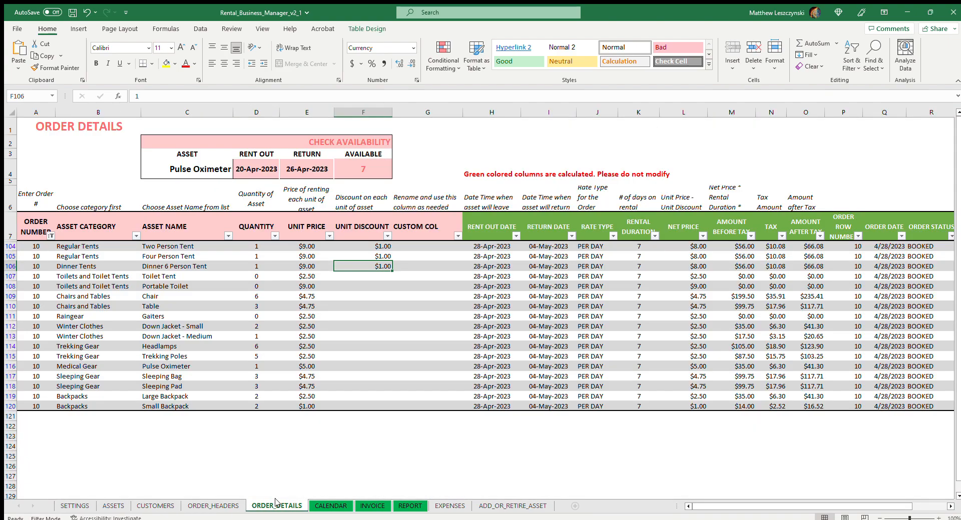
pyautogui.press('BackSpace')
pyautogui.press('Up')
pyautogui.press('BackSpace')
pyautogui.press('Up')
pyautogui.press('BackSpace')
pyautogui.press('BackSpace')
pyautogui.click(370, 279)
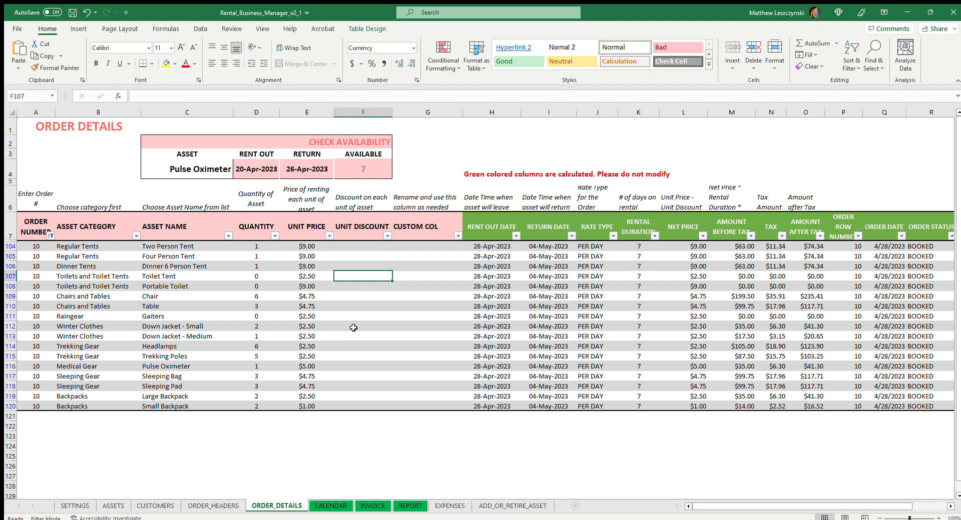
# Examine the unit price formulas and the empty unit discount cells for order 10's tents and chairs.
pyautogui.click(348, 296)
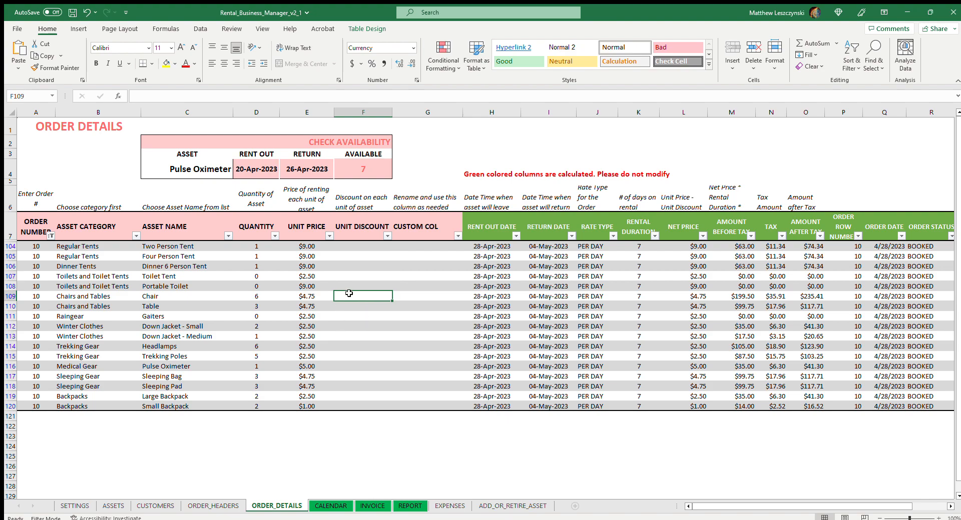
pyautogui.click(315, 265)
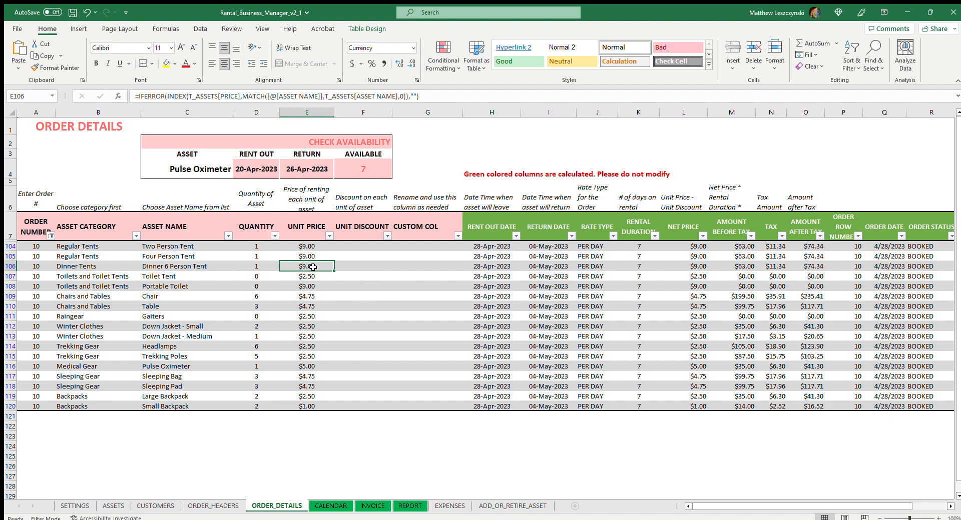
pyautogui.click(312, 276)
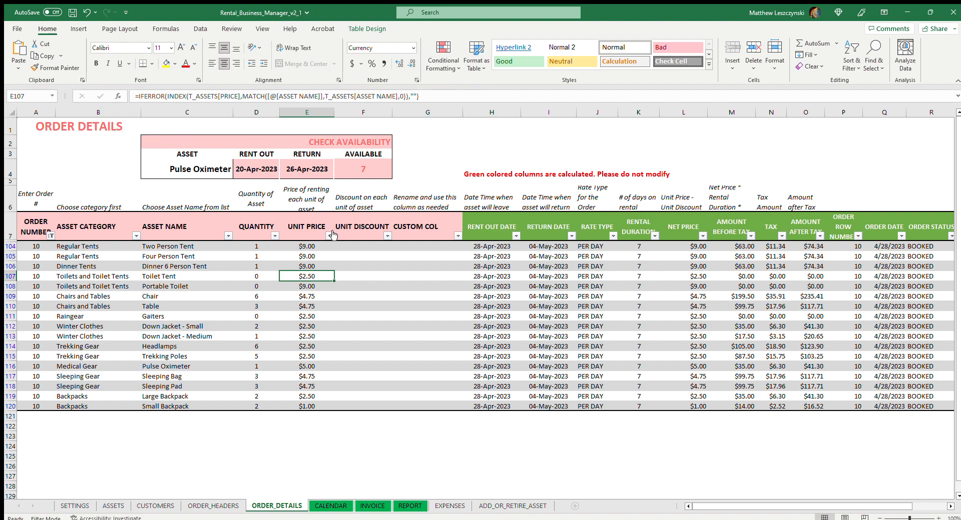
pyautogui.click(306, 249)
pyautogui.click(308, 259)
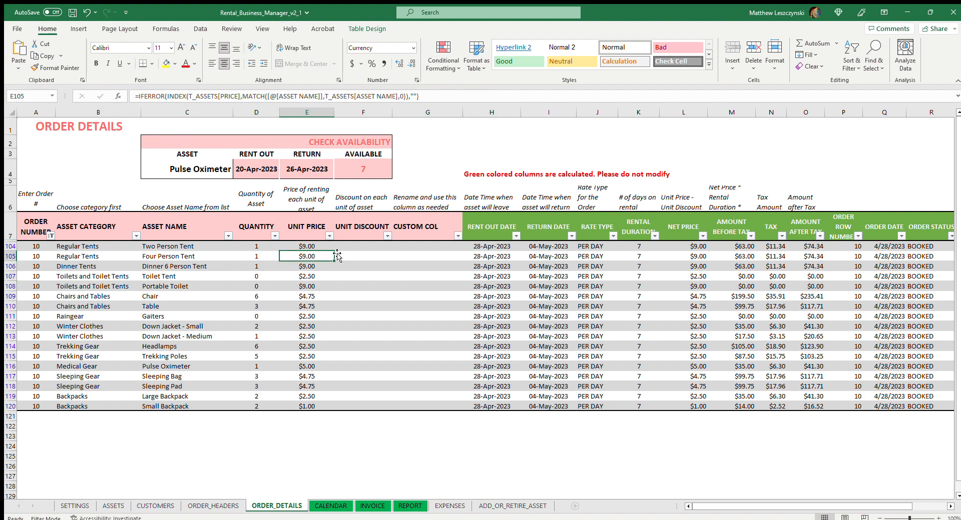
pyautogui.click(370, 244)
pyautogui.click(338, 278)
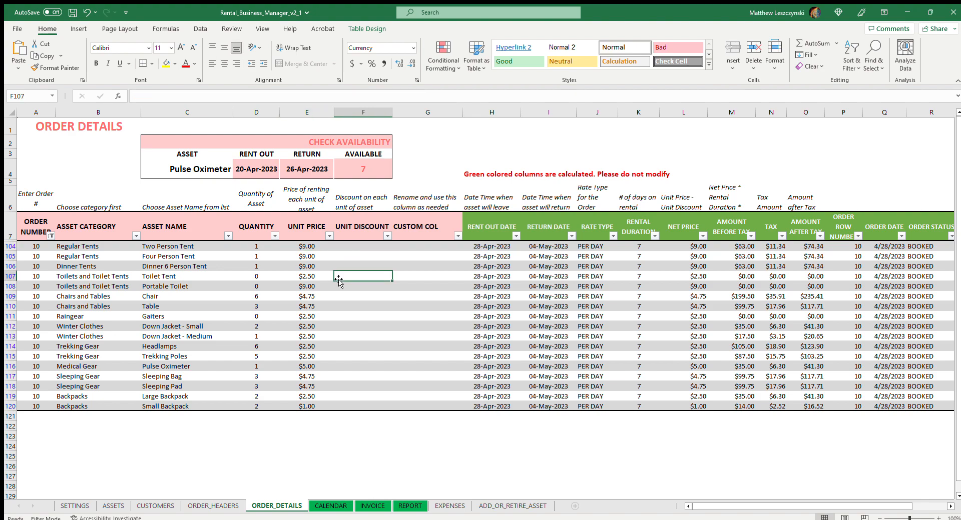
pyautogui.click(314, 275)
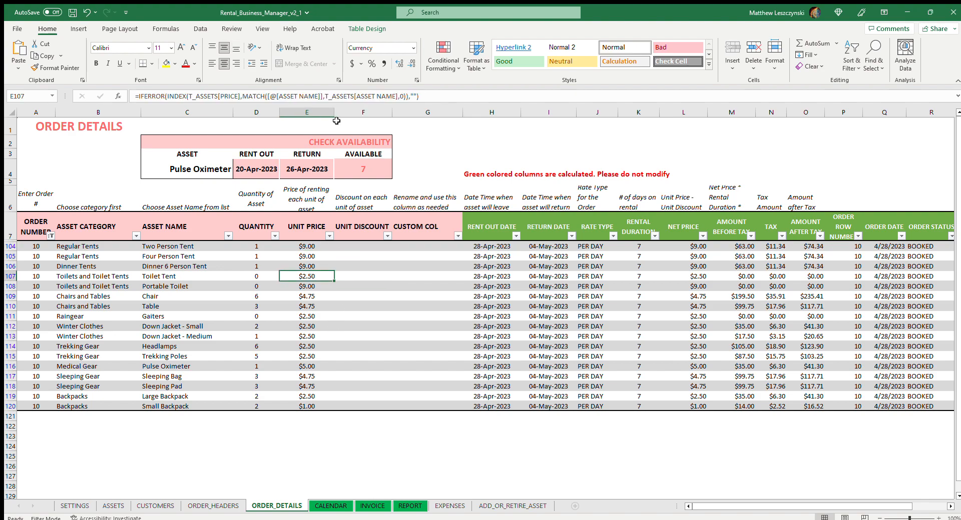
pyautogui.click(376, 273)
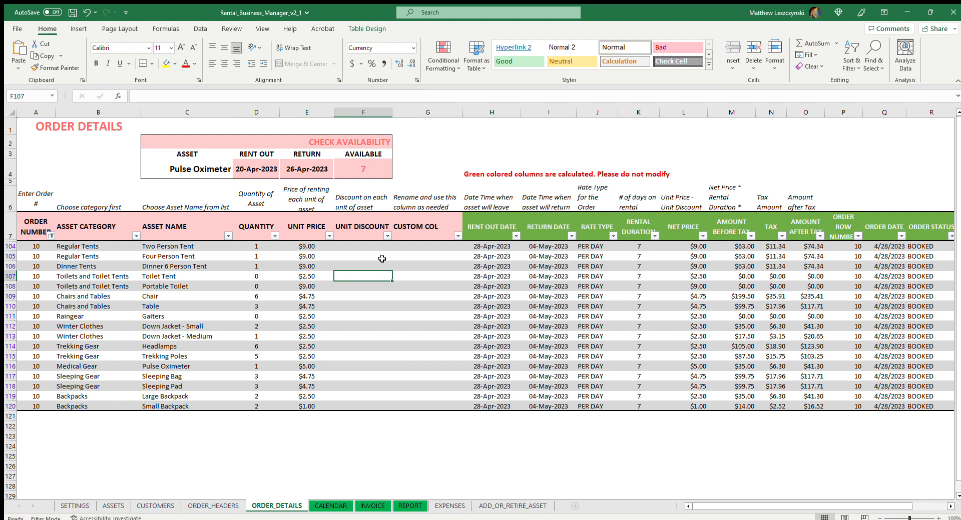
# Give order 10's Pulse Oximeter a unit discount of $5.00 in ORDER_DETAILS.
pyautogui.click(310, 365)
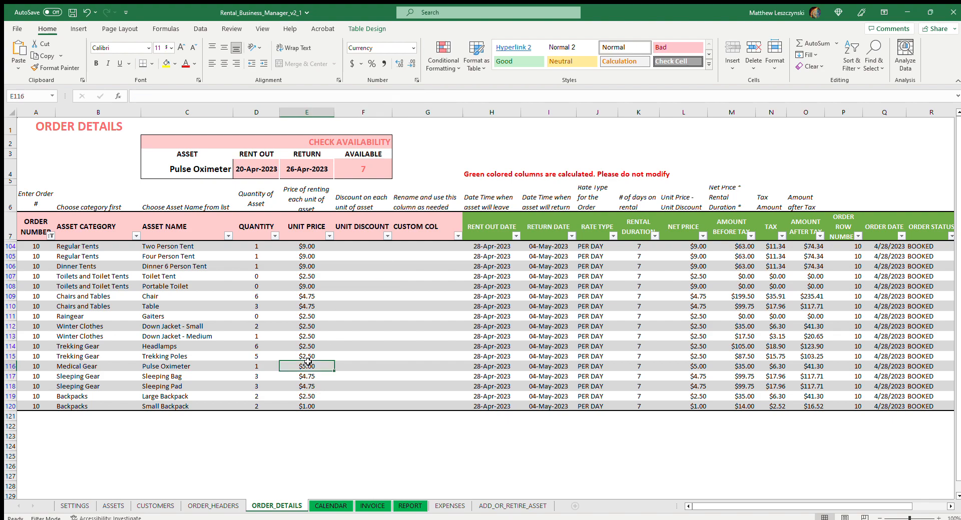
pyautogui.click(361, 366)
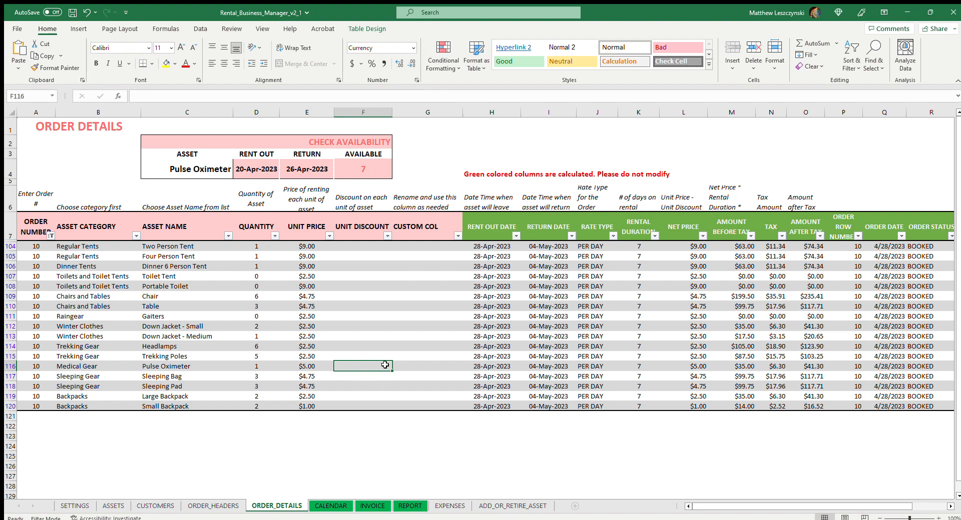
pyautogui.write('5')
pyautogui.click(406, 327)
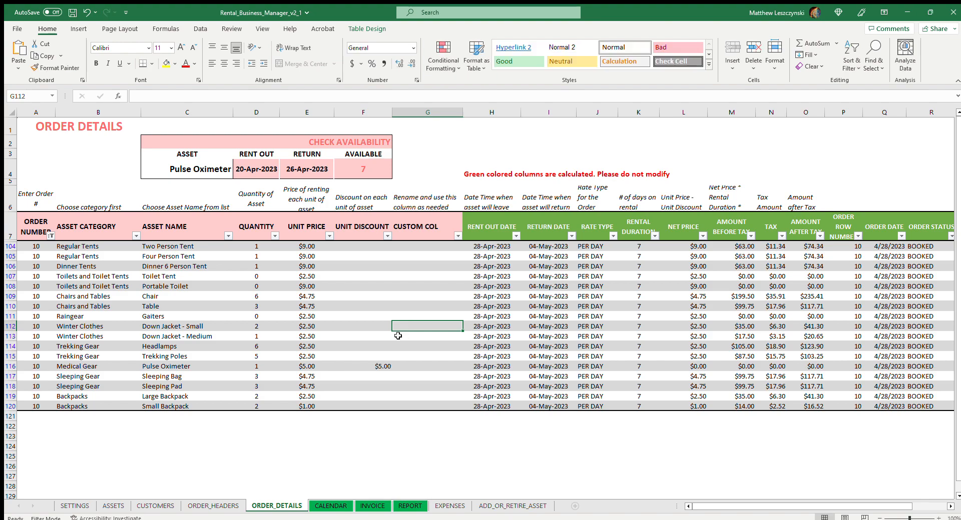
pyautogui.click(352, 366)
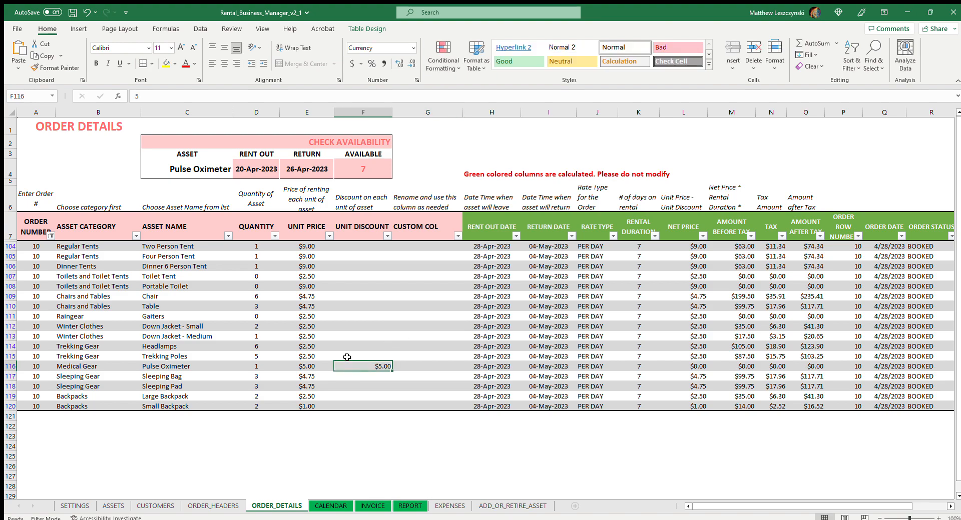
# Examine the Pulse Oximeter line on the INVOICE sheet: unit price, discount, net price, duration, quantity and amount after tax.
pyautogui.click(371, 506)
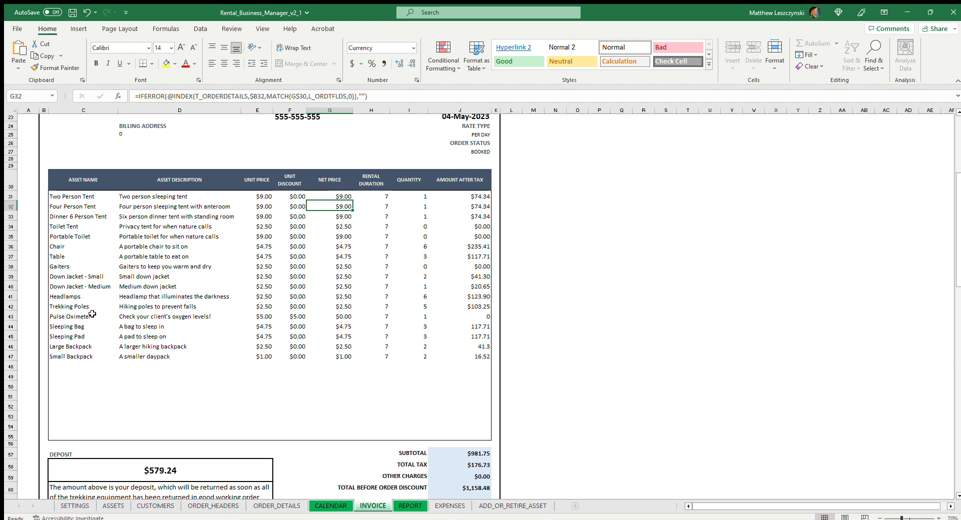
pyautogui.click(270, 318)
pyautogui.click(295, 316)
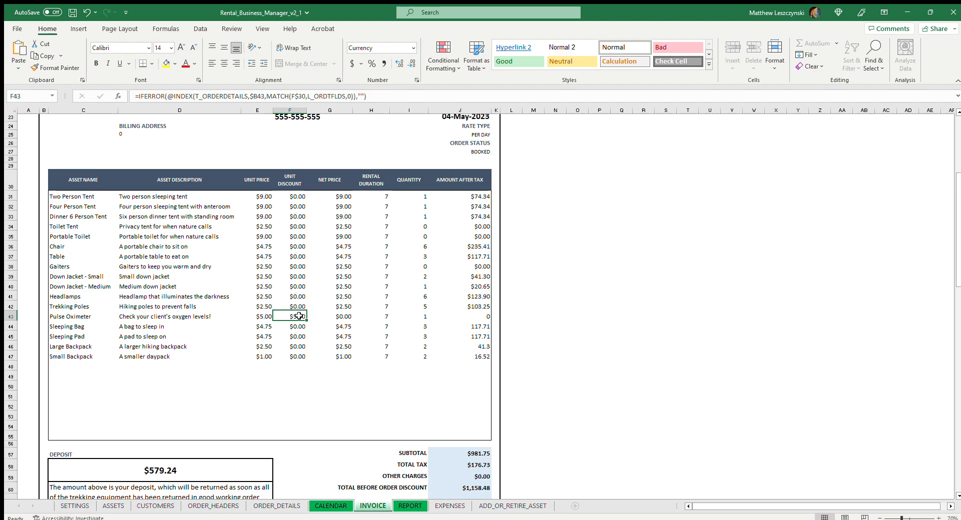
pyautogui.click(346, 317)
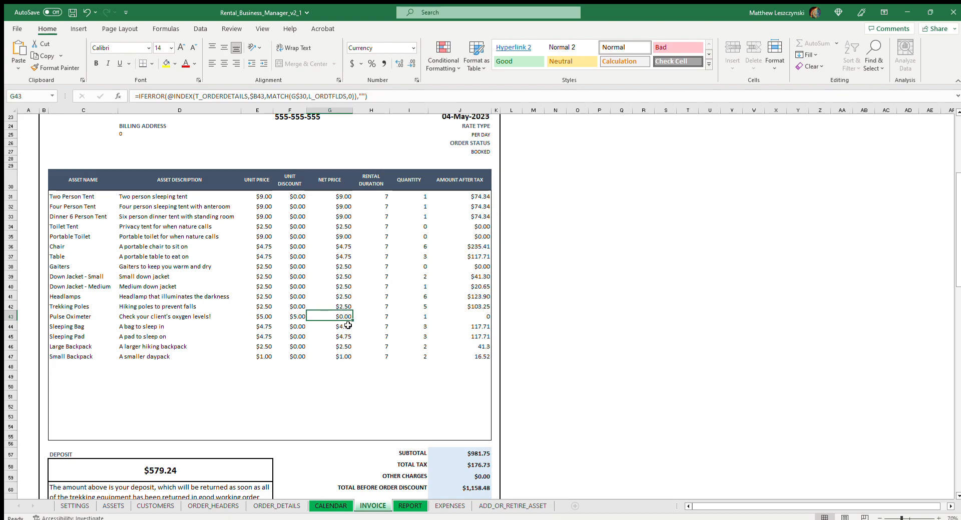
pyautogui.click(391, 317)
pyautogui.click(383, 319)
pyautogui.click(415, 319)
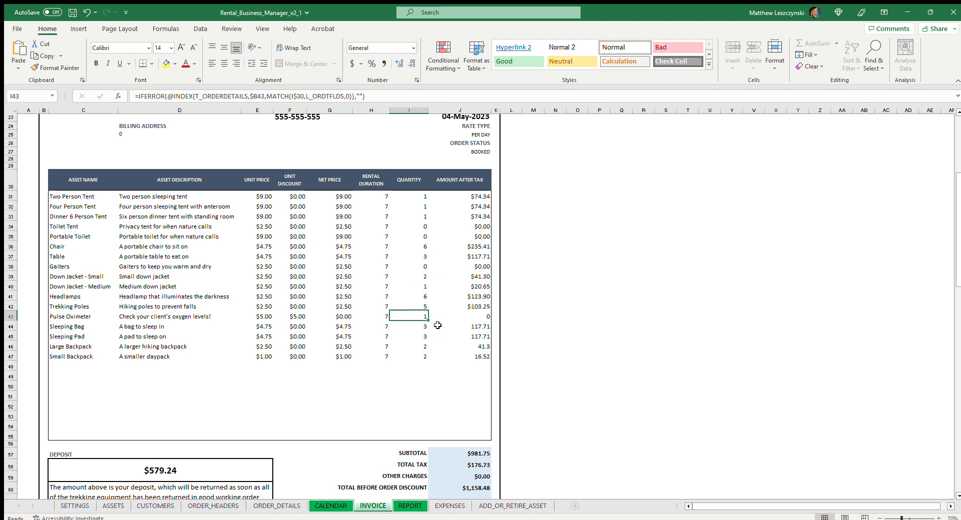
pyautogui.click(481, 317)
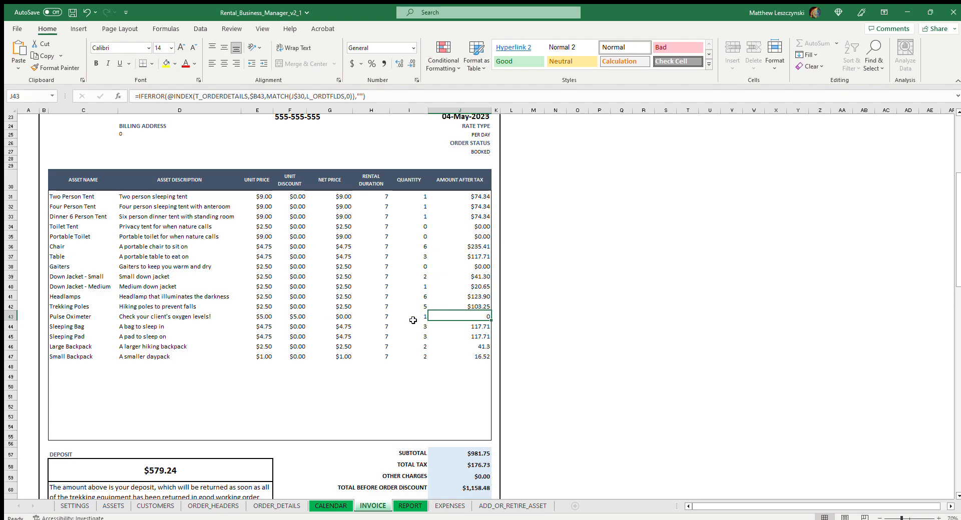
# Try a unit discount of 3 on order 10's Pulse Oximeter in ORDER_DETAILS, and clear that discount again.
pyautogui.click(276, 506)
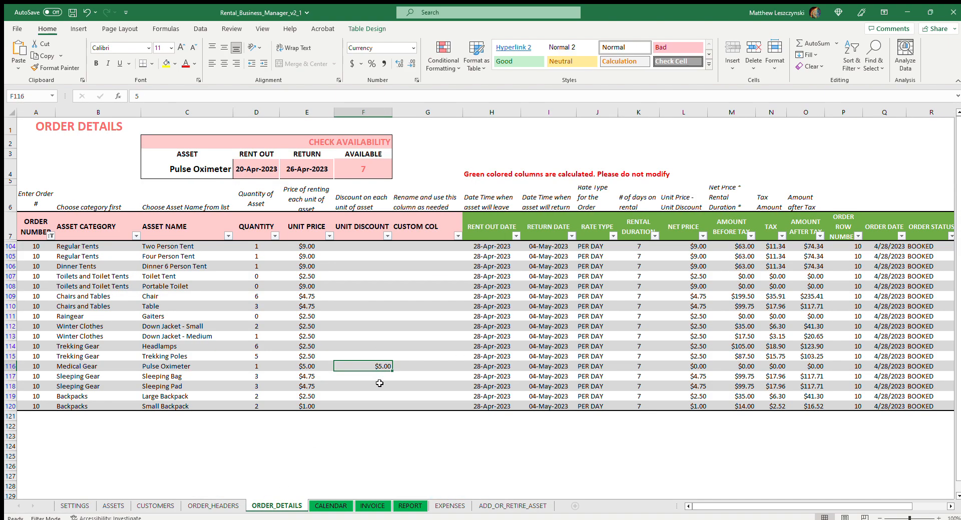
pyautogui.write('3')
pyautogui.click(399, 328)
pyautogui.click(382, 367)
pyautogui.press('BackSpace')
pyautogui.click(370, 256)
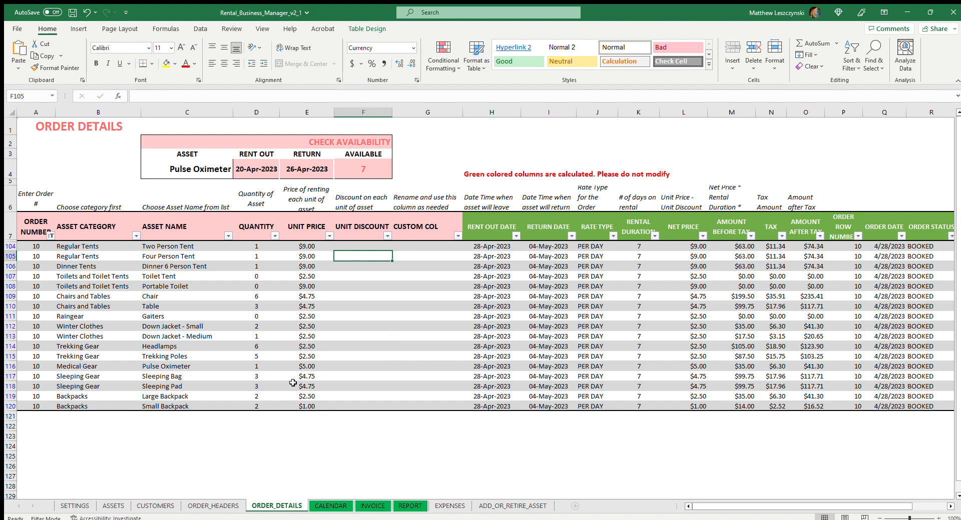
pyautogui.click(354, 245)
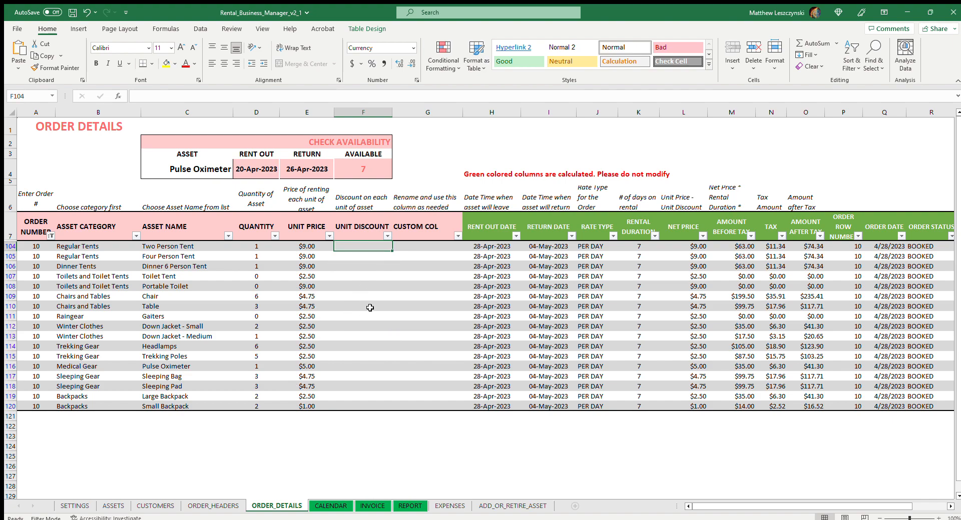
# Look through the REPORT, EXPENSES, ADD_OR_RETIRE_ASSET, ORDER_HEADERS and CUSTOMERS sheets, and return to ORDER_DETAILS.
pyautogui.click(411, 506)
pyautogui.click(434, 507)
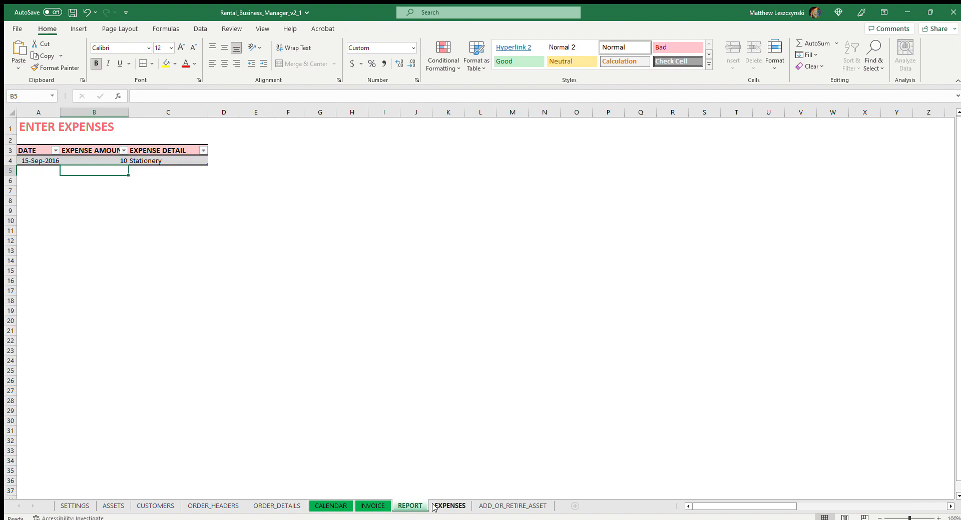
pyautogui.click(478, 507)
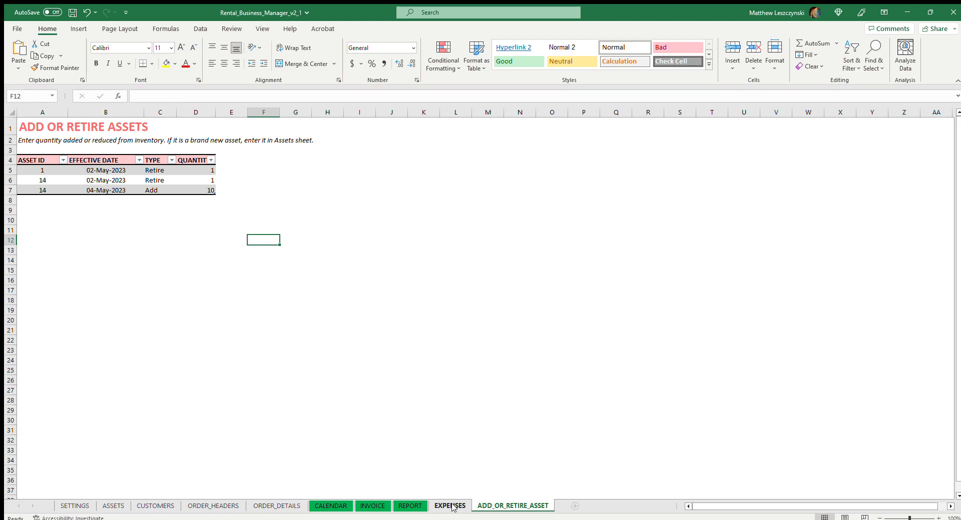
pyautogui.click(452, 507)
pyautogui.click(216, 505)
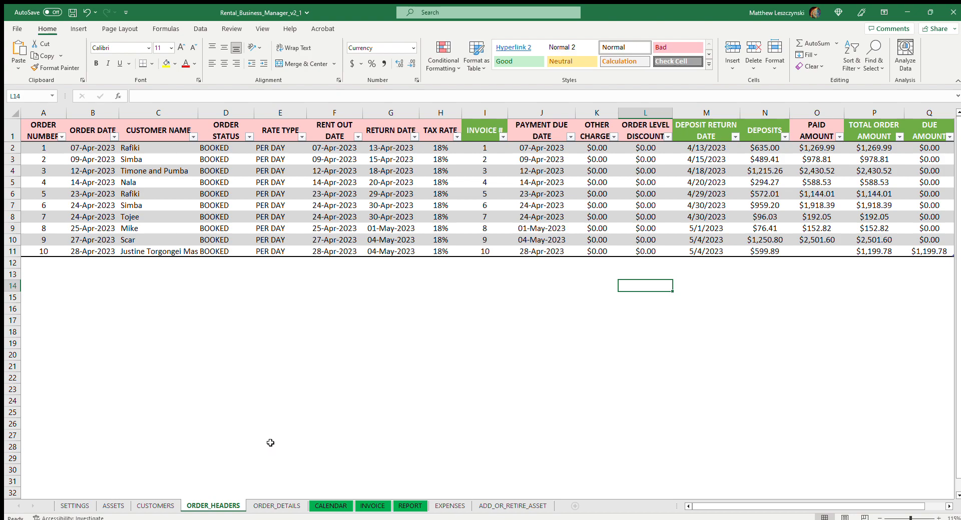
pyautogui.click(276, 505)
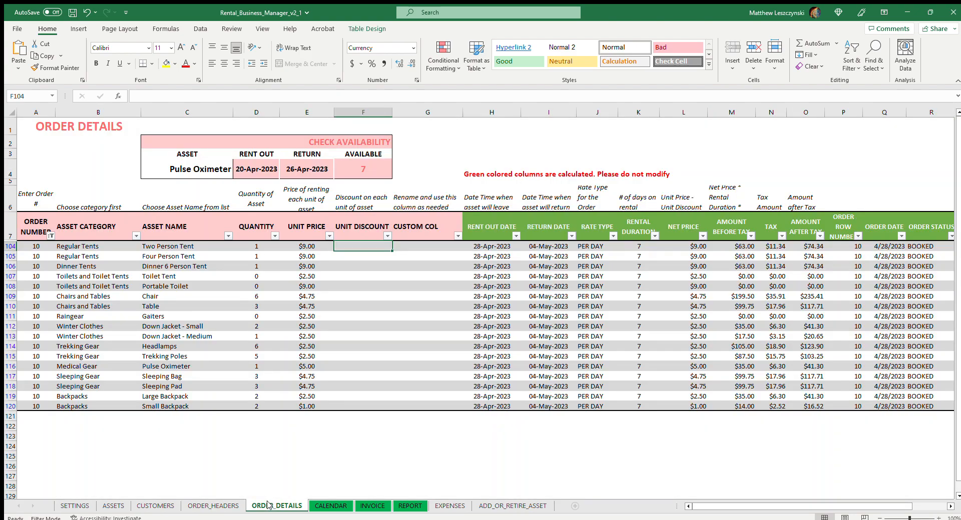
pyautogui.click(229, 505)
pyautogui.click(160, 505)
pyautogui.click(213, 505)
pyautogui.click(277, 506)
# Show all order numbers in ORDER_DETAILS to examine every order's lines, and restore the filter to order 10.
pyautogui.scroll(-1, 140, 375)
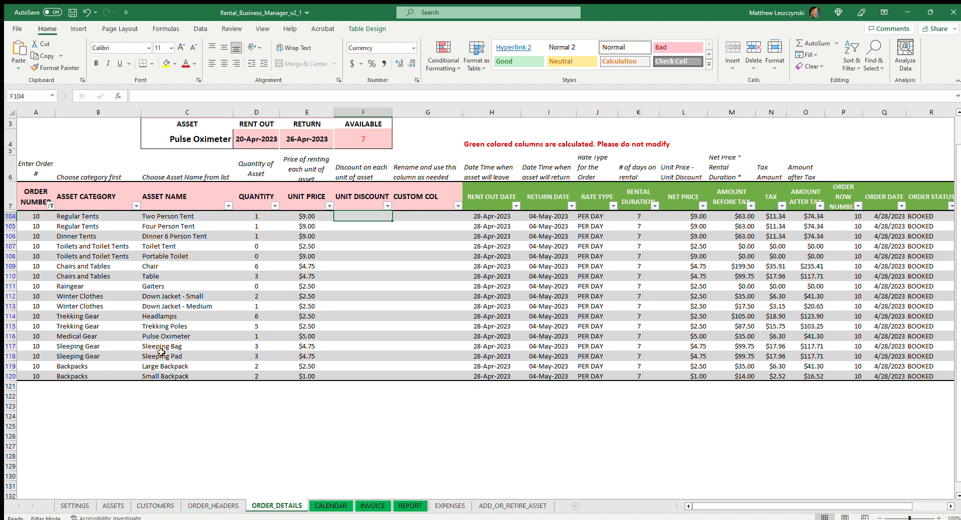
pyautogui.click(48, 205)
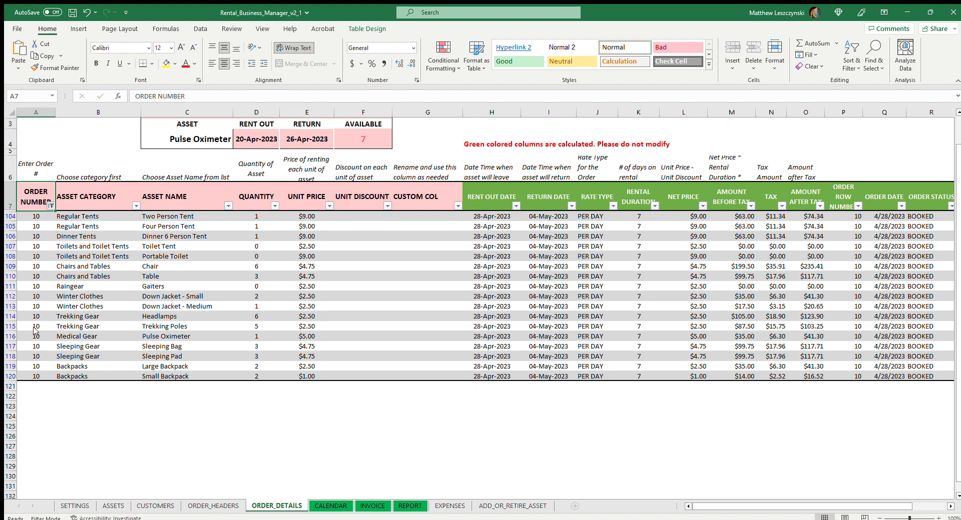
pyautogui.click(61, 415)
pyautogui.scroll(-9, 103, 393)
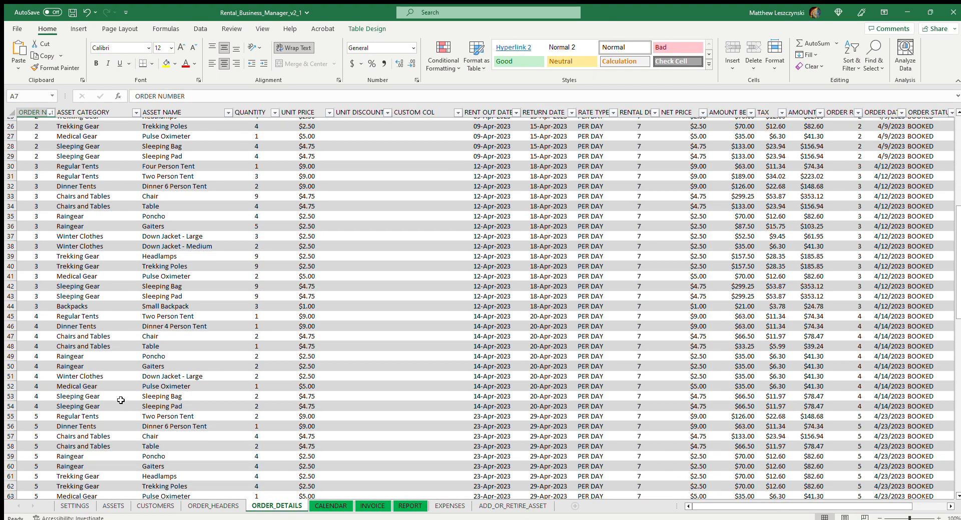
pyautogui.scroll(10, 122, 400)
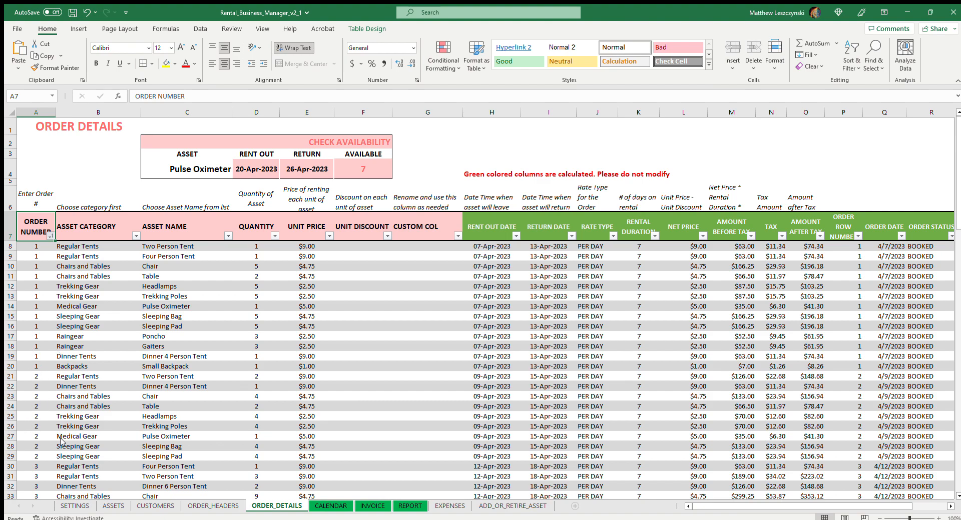
pyautogui.click(143, 357)
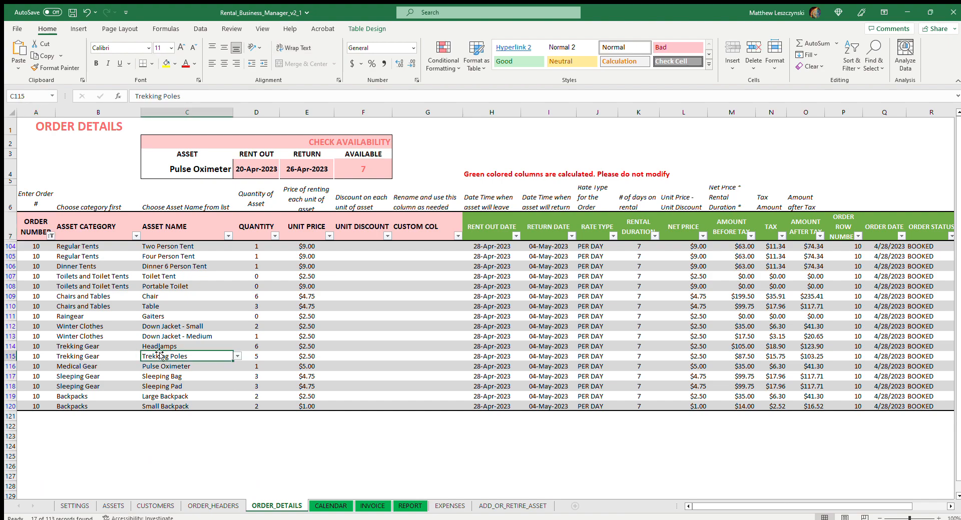
# Try to enter order number 11 in the first empty row below order 10's lines in ORDER_DETAILS.
pyautogui.click(104, 343)
pyautogui.click(91, 423)
pyautogui.click(36, 424)
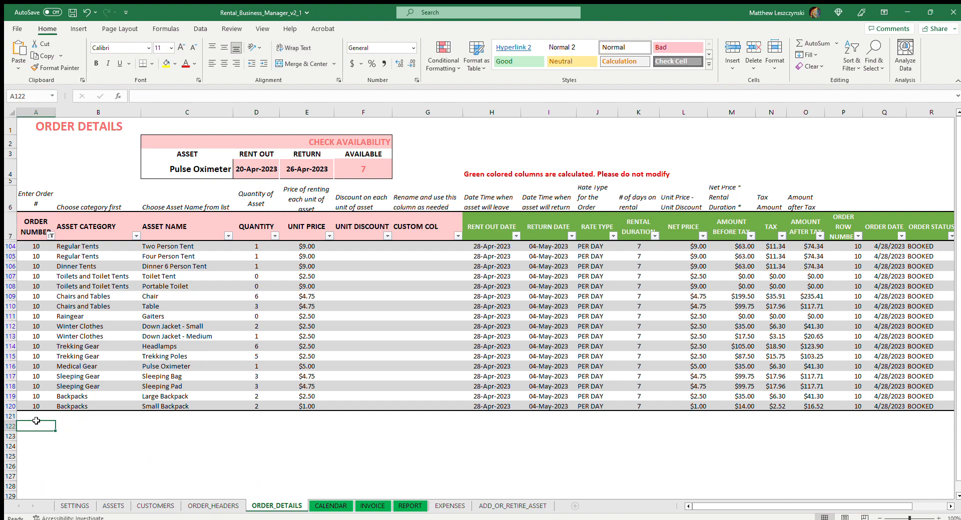
pyautogui.click(48, 413)
pyautogui.write('11')
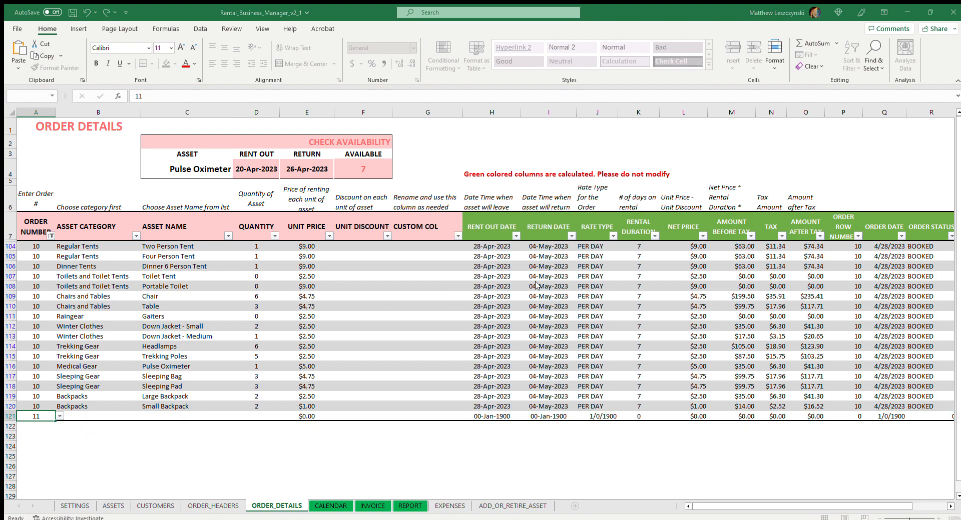
pyautogui.press('Escape')
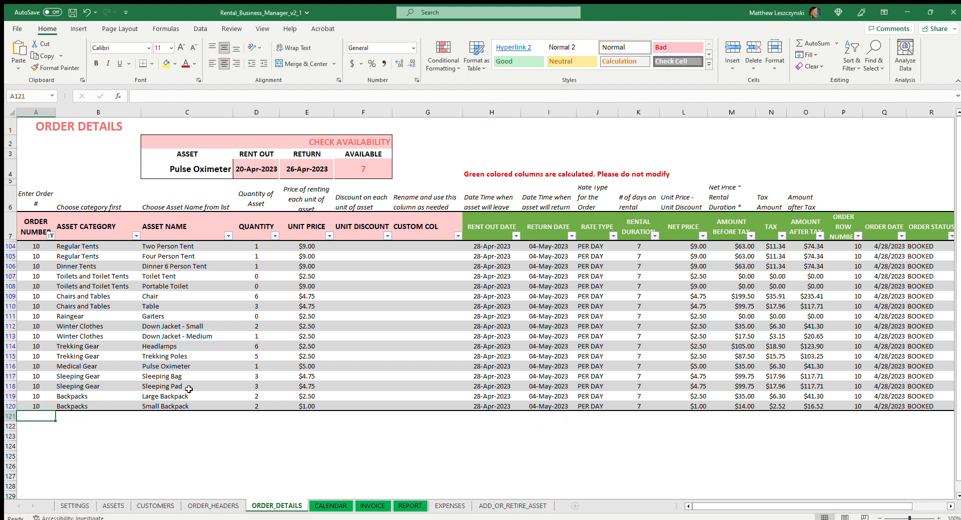
# Check the first empty row in ORDER_HEADERS, and review the customer list on the CUSTOMERS sheet.
pyautogui.click(213, 505)
pyautogui.click(44, 263)
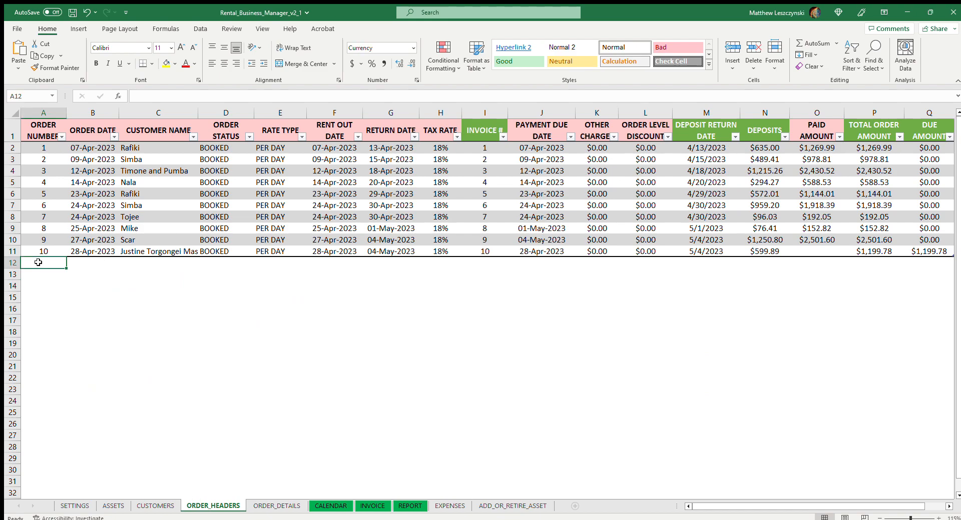
pyautogui.click(140, 506)
pyautogui.click(206, 373)
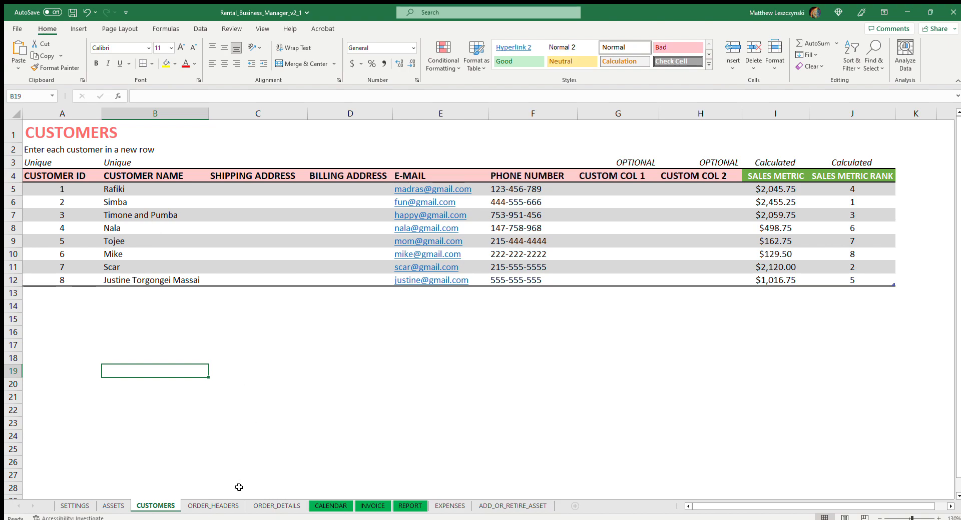
# Start order 11 in the first empty ORDER_HEADERS row, with order date 29-Apr-2023 and the same customer as order 3.
pyautogui.click(214, 506)
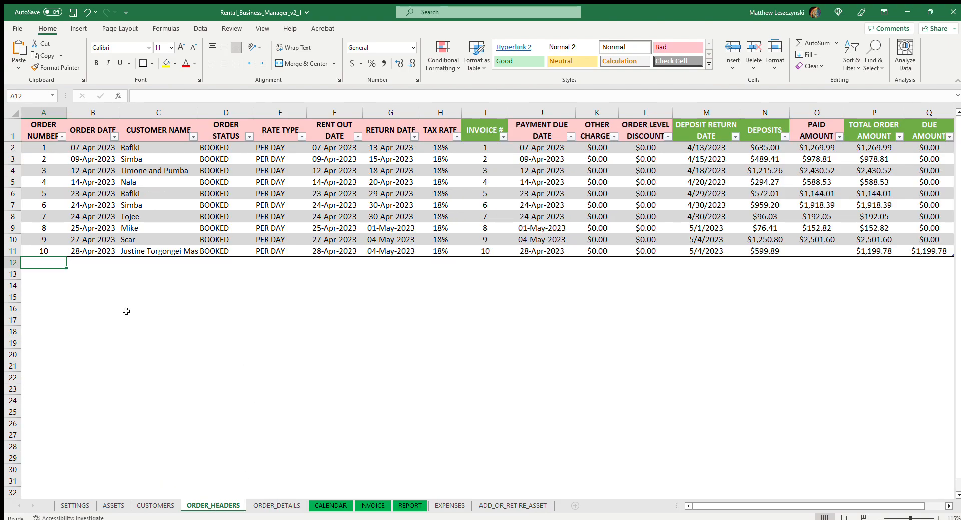
pyautogui.write('11')
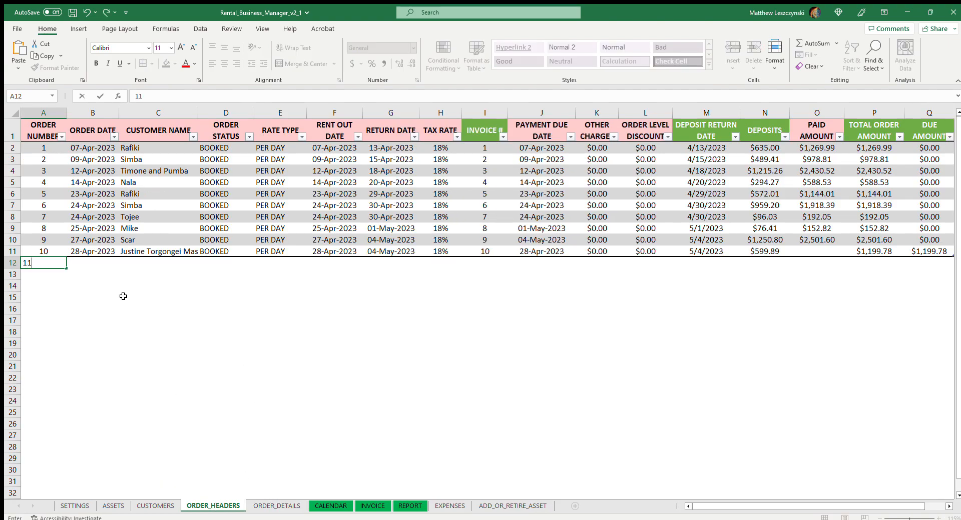
pyautogui.click(106, 265)
pyautogui.write('4/29')
pyautogui.click(153, 264)
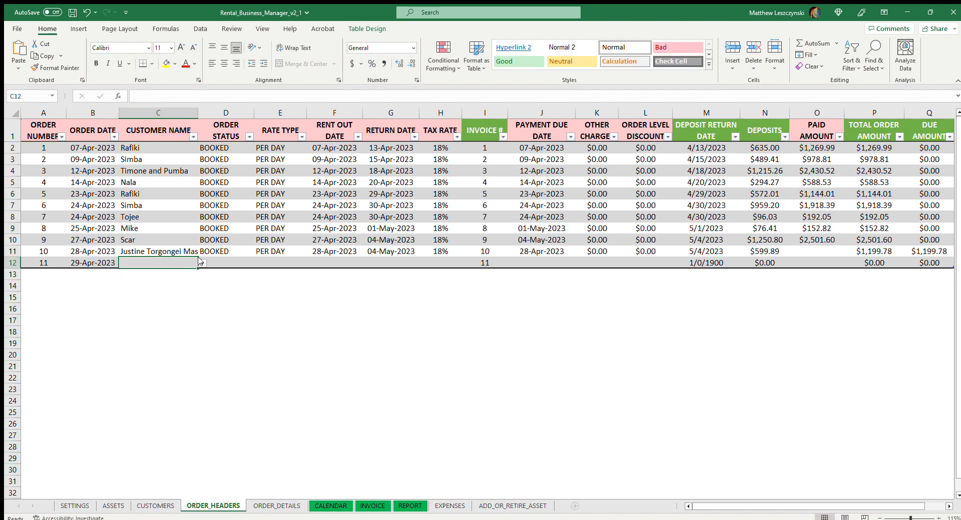
pyautogui.click(171, 290)
# Set order 11's status to BOOKED and its rate type to PER DAY.
pyautogui.click(227, 261)
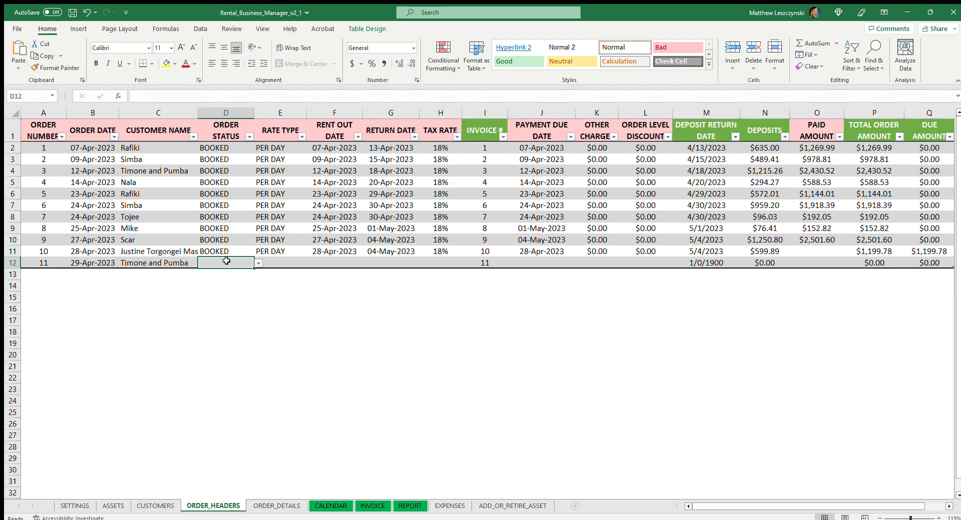
pyautogui.click(230, 272)
pyautogui.click(291, 261)
pyautogui.click(283, 274)
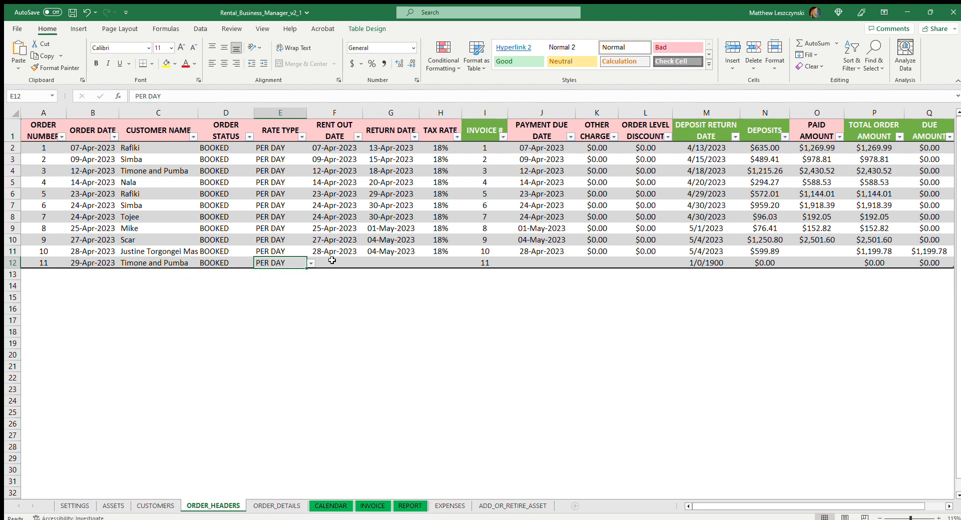
# Enter order 11's rent out date 29-Apr-2023, return date 06-May-2023 and tax rate 18%.
pyautogui.click(359, 264)
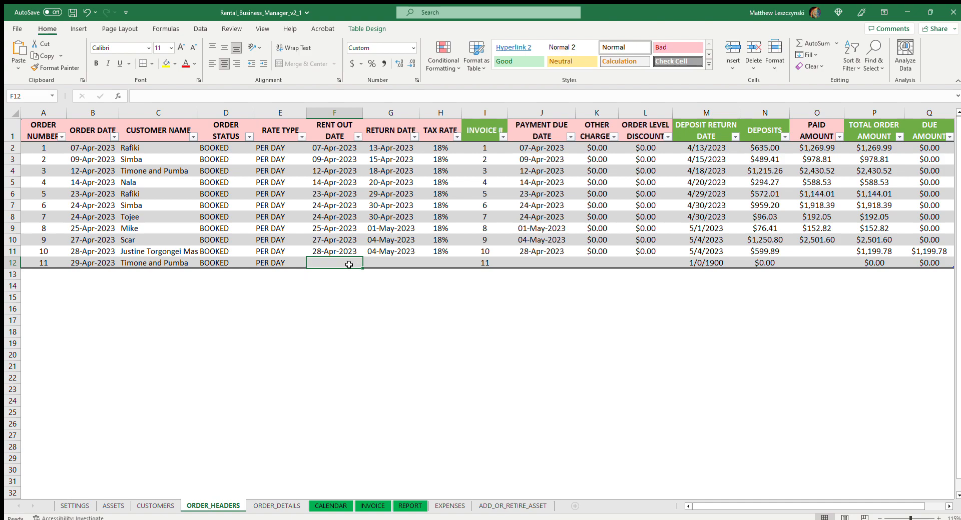
pyautogui.write('4/29')
pyautogui.click(392, 261)
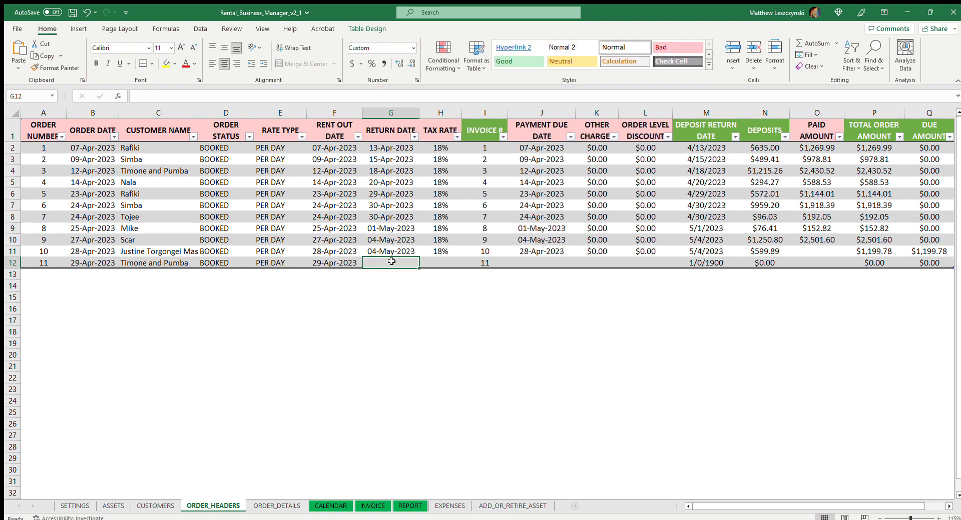
pyautogui.write('5')
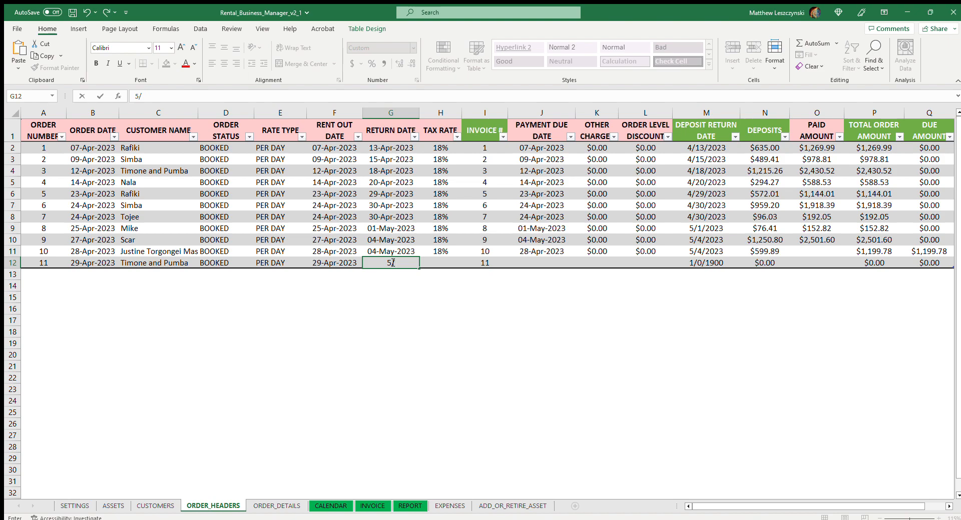
pyautogui.write('/6')
pyautogui.click(442, 263)
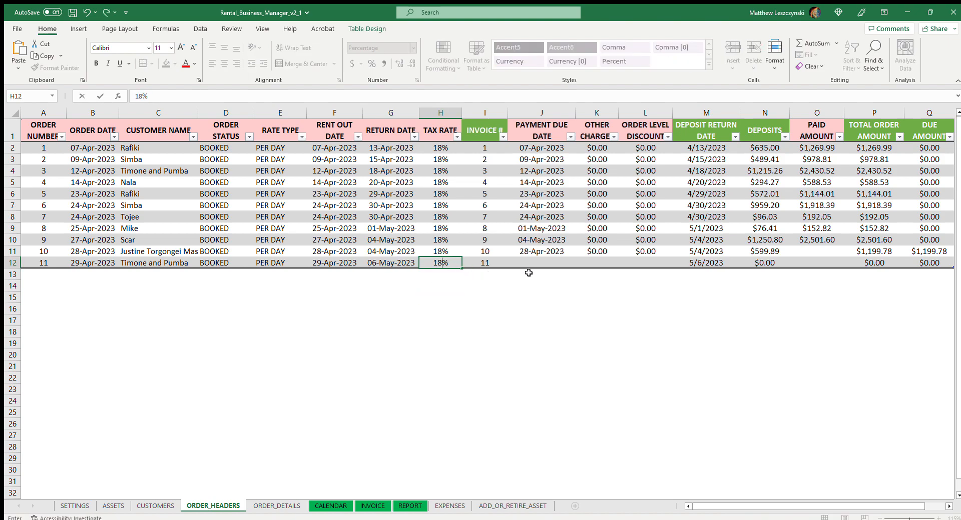
pyautogui.click(509, 295)
# Set order 11's payment due date to 29-Apr-2023 and its other charge and order level discount to 0.
pyautogui.click(492, 264)
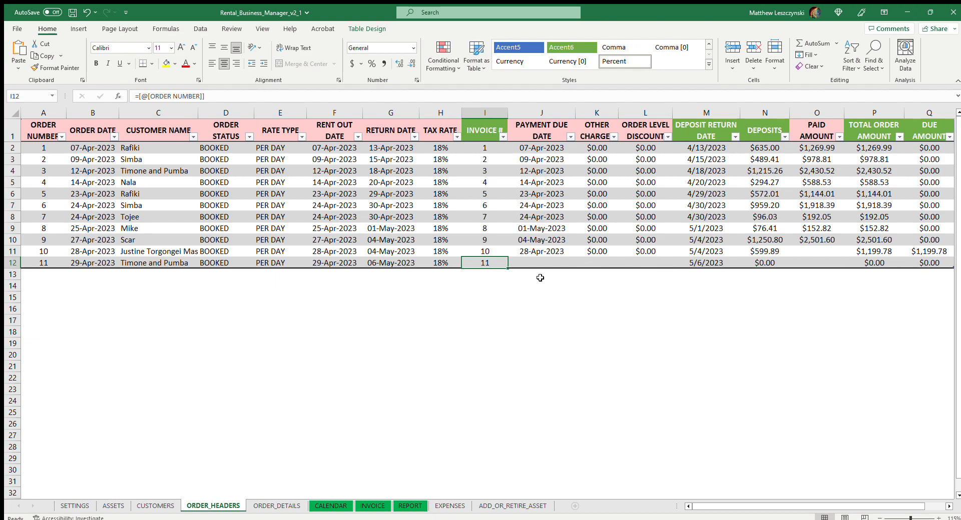
pyautogui.click(549, 262)
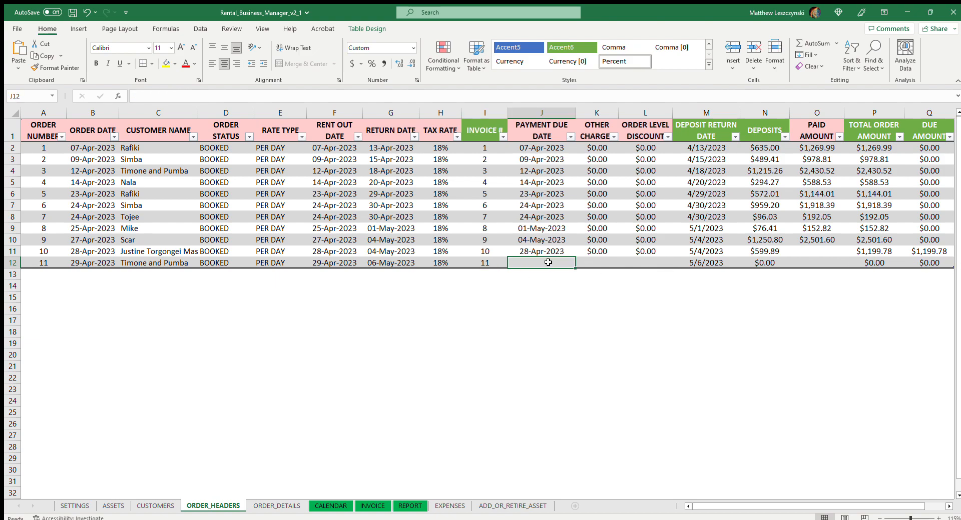
pyautogui.write('4/29')
pyautogui.press('Tab')
pyautogui.write('0')
pyautogui.click(650, 262)
pyautogui.write('0')
pyautogui.click(649, 297)
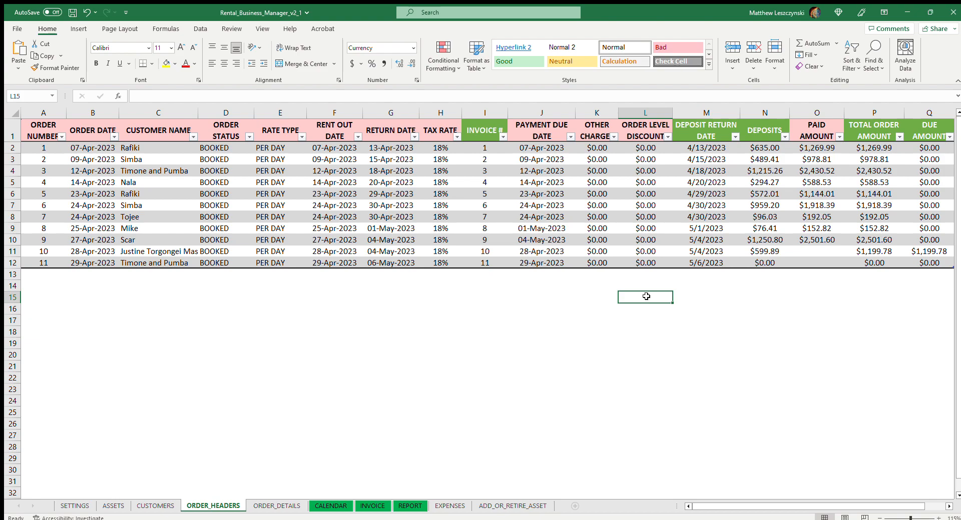
# Select the paid amount cell of order 10.
pyautogui.click(816, 252)
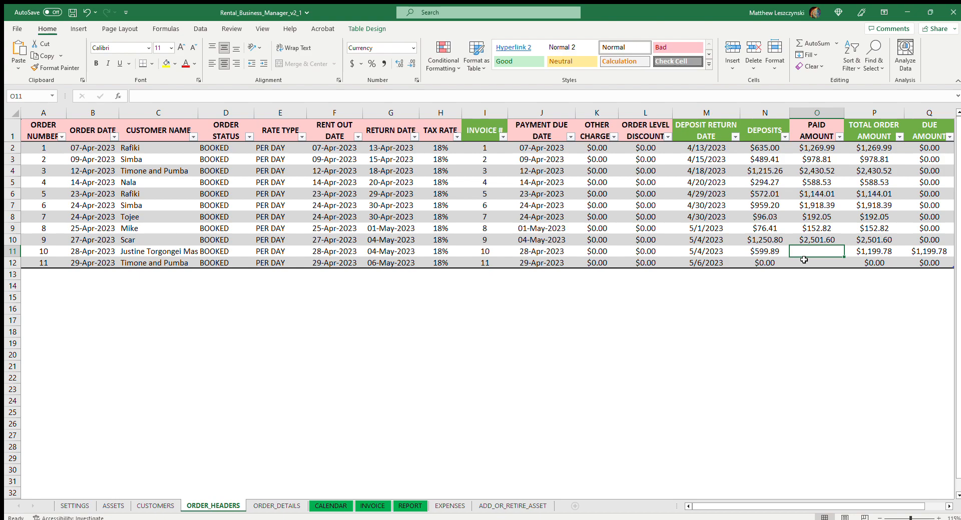
# Set order 10's paid amount to 2000 and check its due amount.
pyautogui.write('2000')
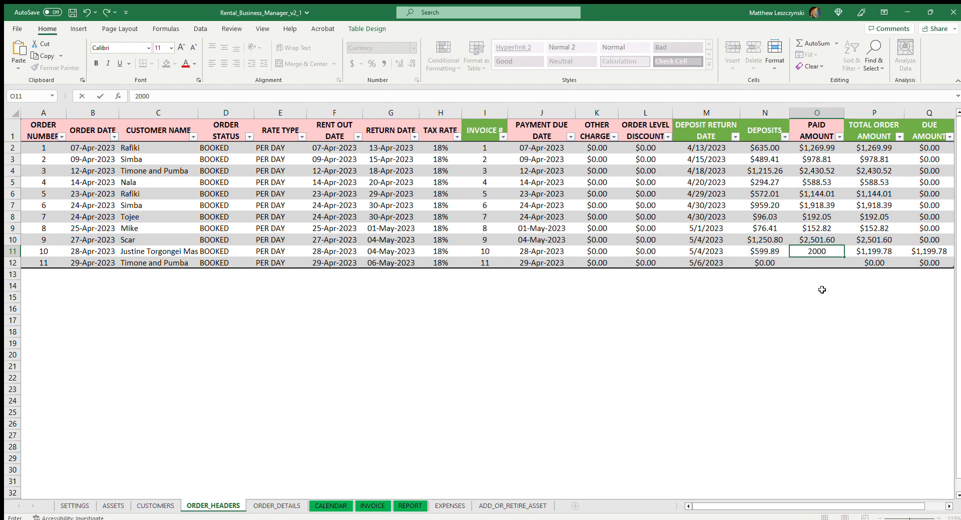
pyautogui.press('Return')
pyautogui.click(923, 253)
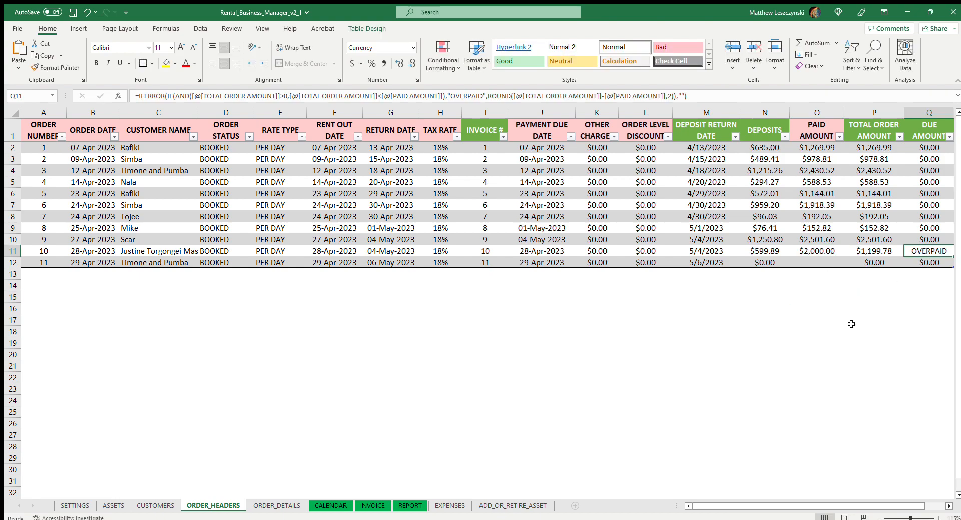
pyautogui.click(835, 300)
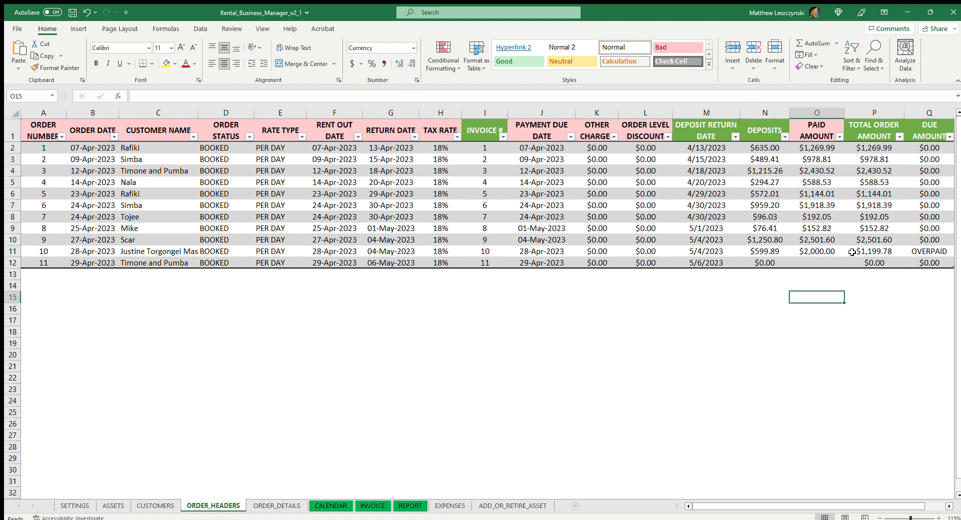
# Correct order 10's paid amount to 1,199.78 to match its total order amount.
pyautogui.click(818, 252)
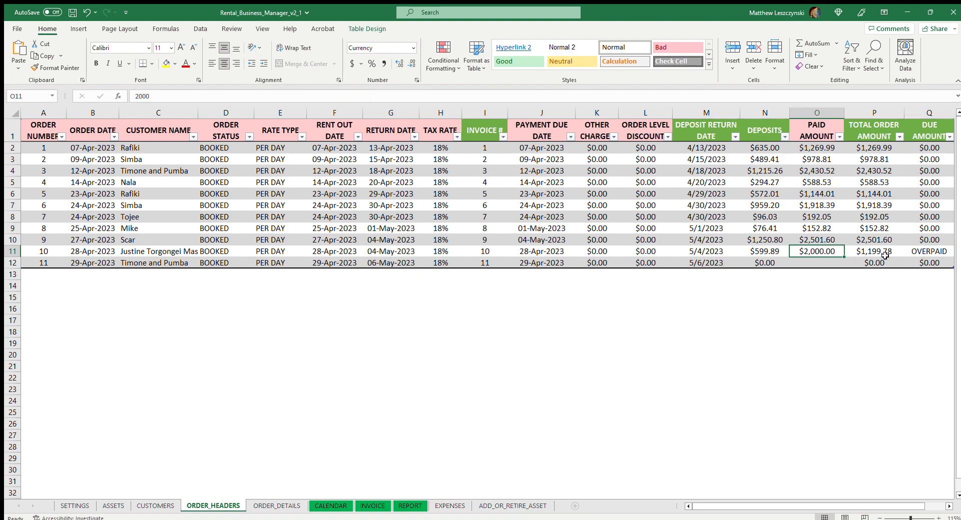
pyautogui.write('1,1')
pyautogui.write('99.78')
pyautogui.click(837, 300)
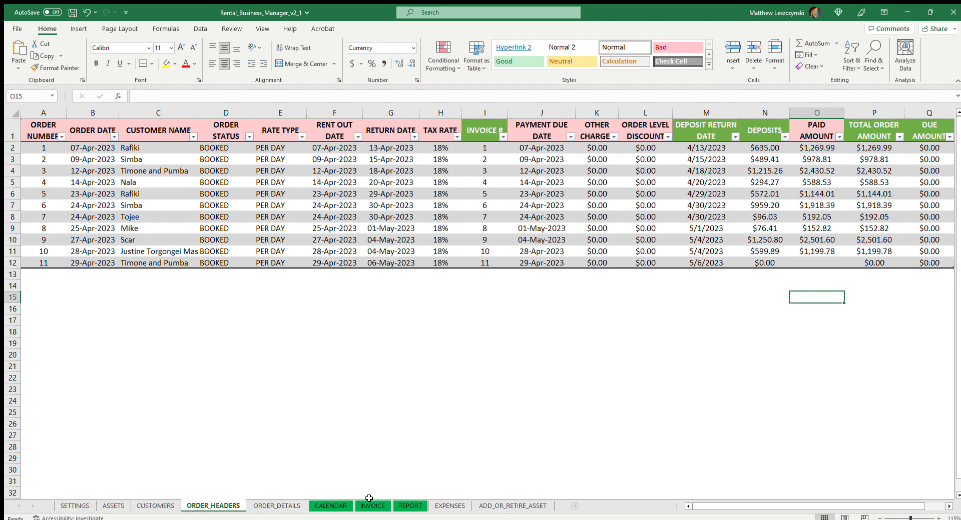
# Check the total order amount on invoice 10, look at the order details, and return to the order headers.
pyautogui.click(372, 506)
pyautogui.scroll(5, 366, 375)
pyautogui.scroll(2, 372, 328)
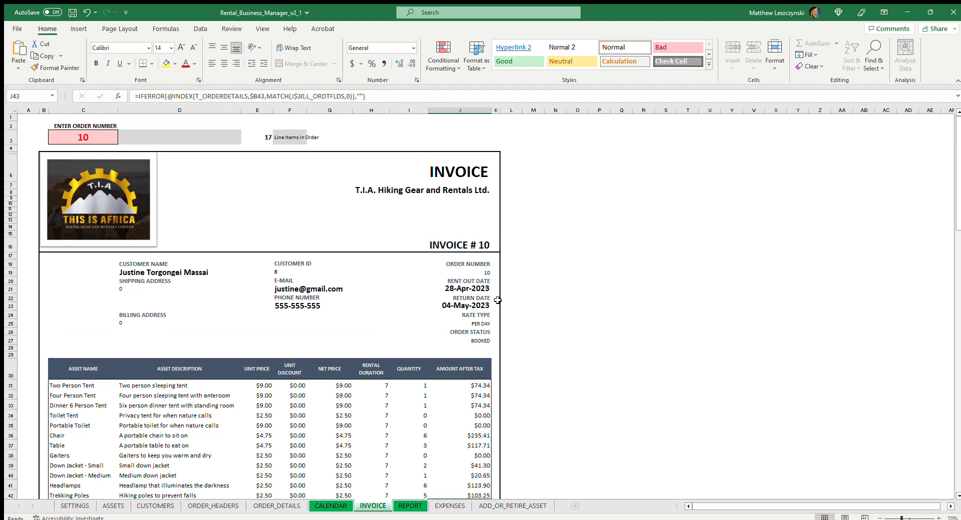
pyautogui.scroll(-10, 497, 300)
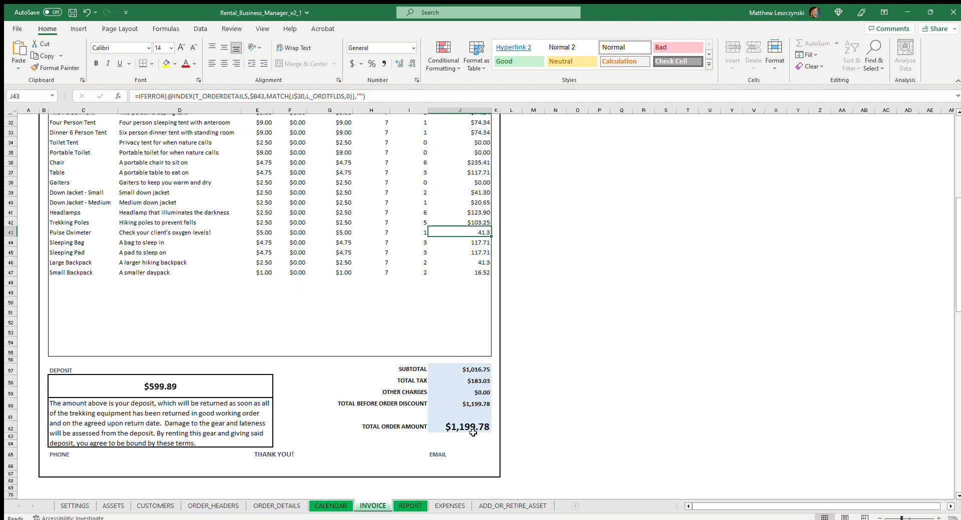
pyautogui.click(280, 506)
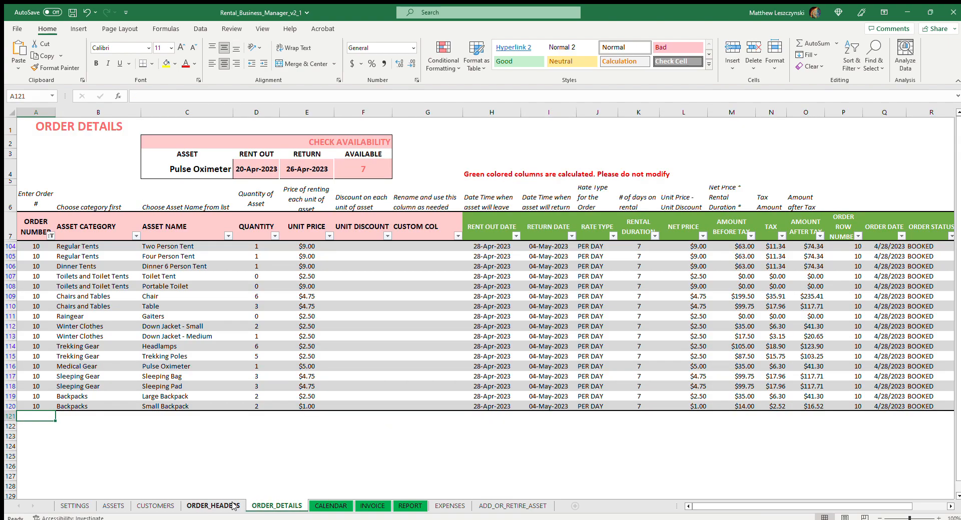
pyautogui.click(229, 507)
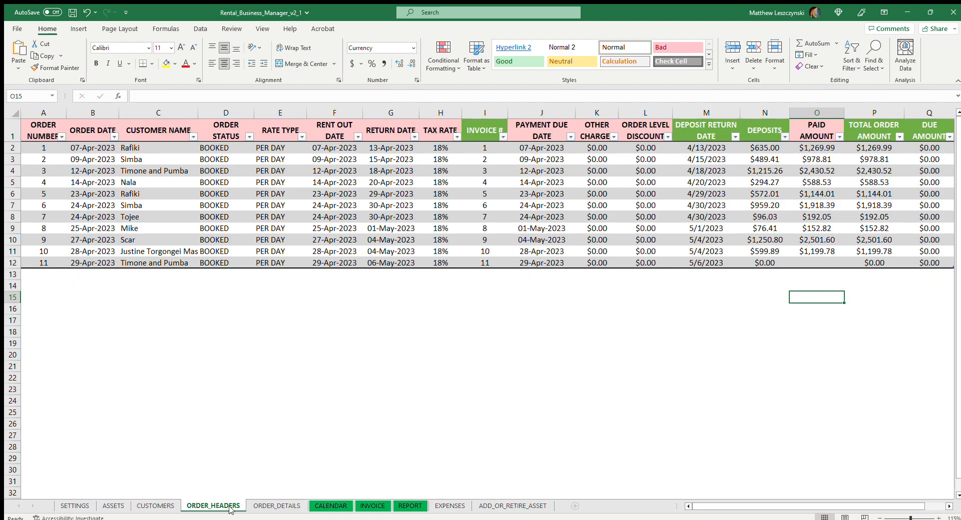
# Set order 10's paid amount to 1000 and check the remaining due amount.
pyautogui.click(831, 250)
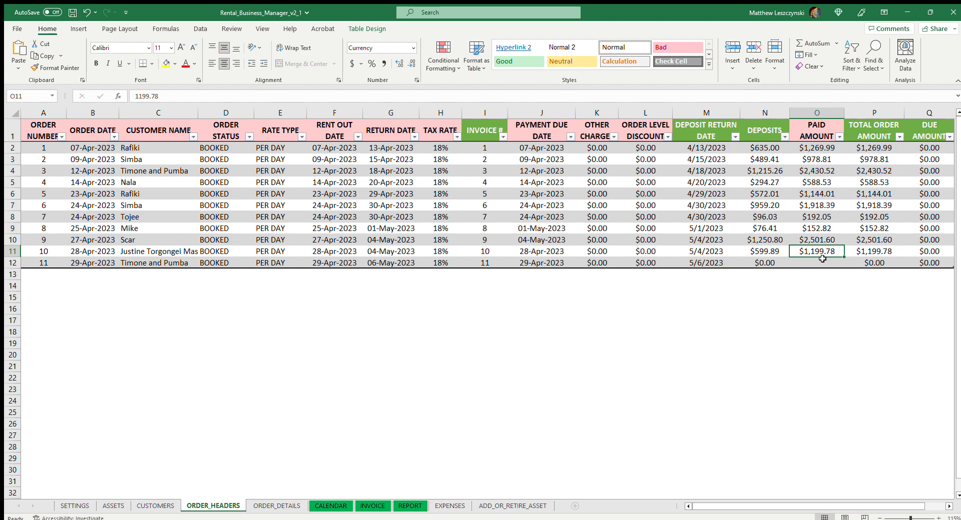
pyautogui.write('10000')
pyautogui.press('BackSpace')
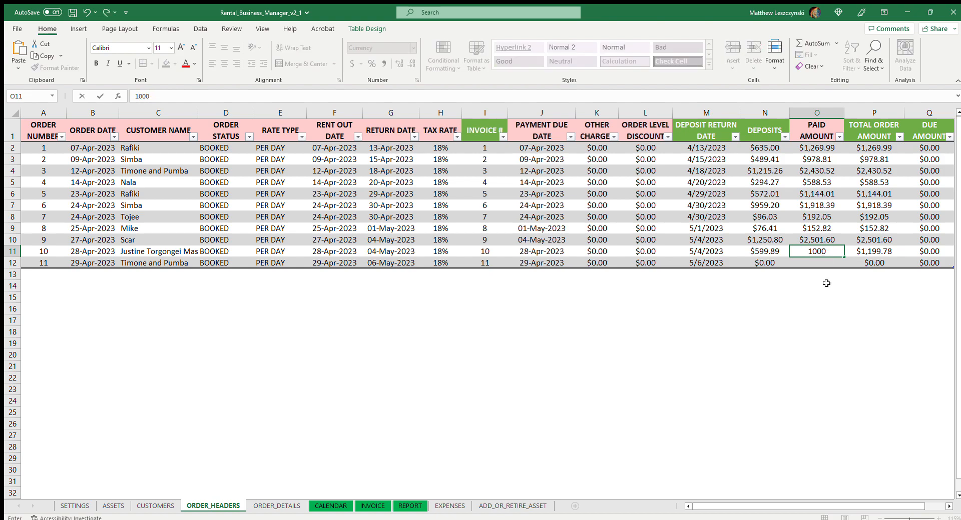
pyautogui.click(819, 282)
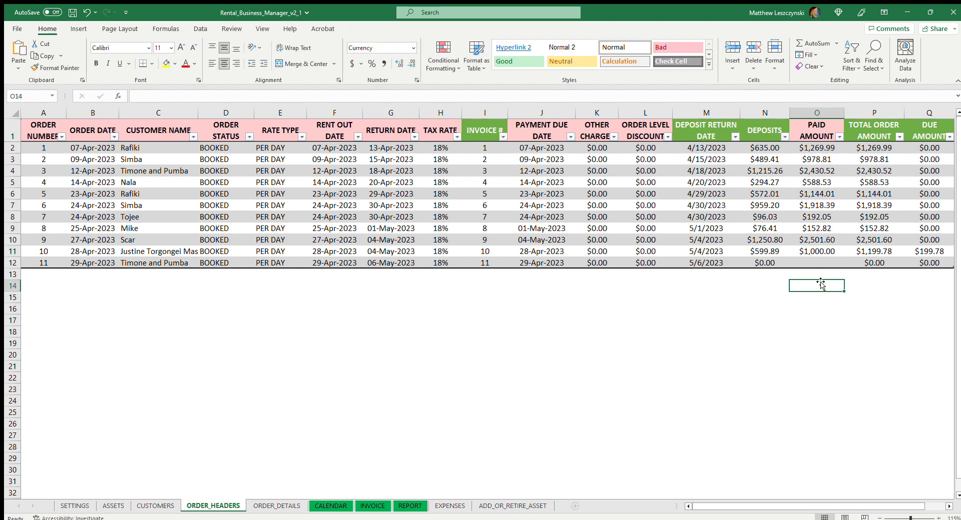
pyautogui.click(832, 252)
pyautogui.click(874, 286)
pyautogui.click(930, 252)
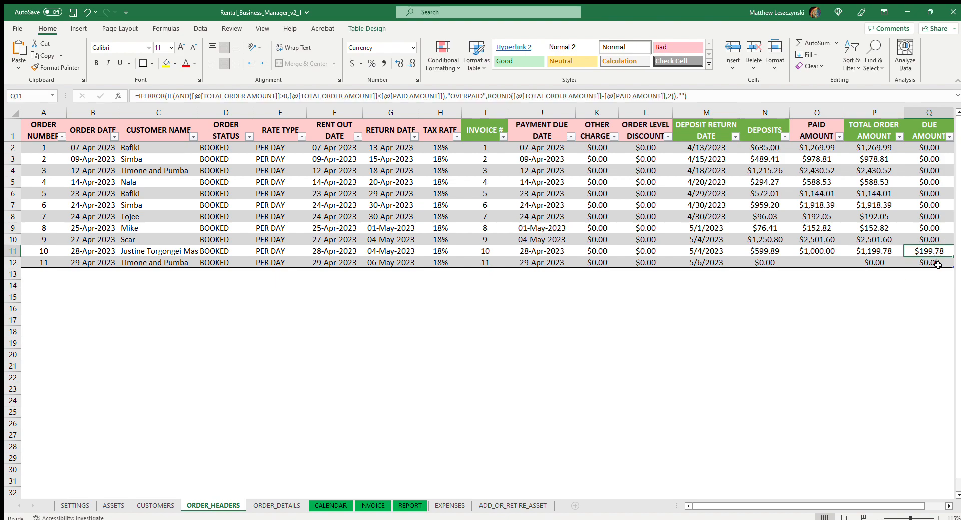
# Change order 10's paid amount to 1,199.78 so the order is fully paid.
pyautogui.click(822, 297)
pyautogui.click(823, 252)
pyautogui.write('1,19')
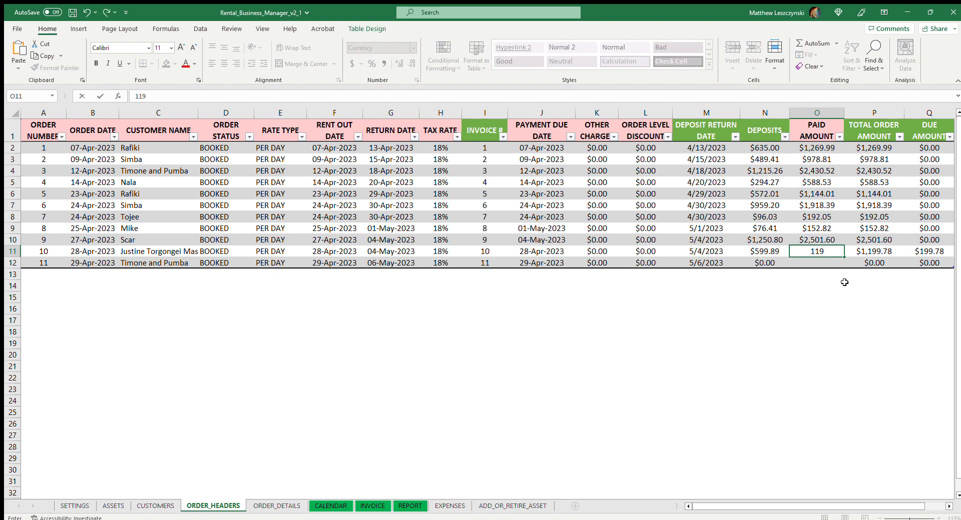
pyautogui.write('9.78')
pyautogui.click(851, 298)
pyautogui.click(838, 253)
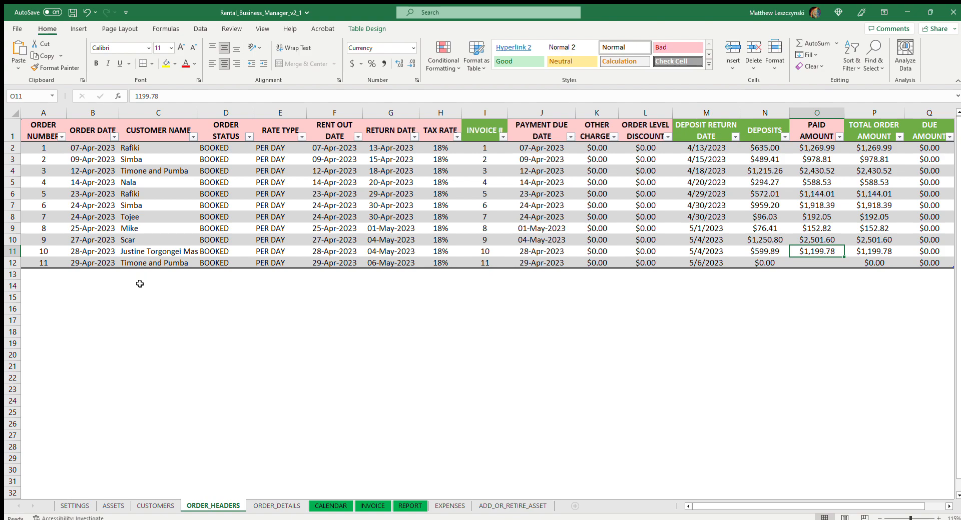
# Add a first line for order 11 in the order details and filter the list to order 11.
pyautogui.click(115, 275)
pyautogui.click(132, 263)
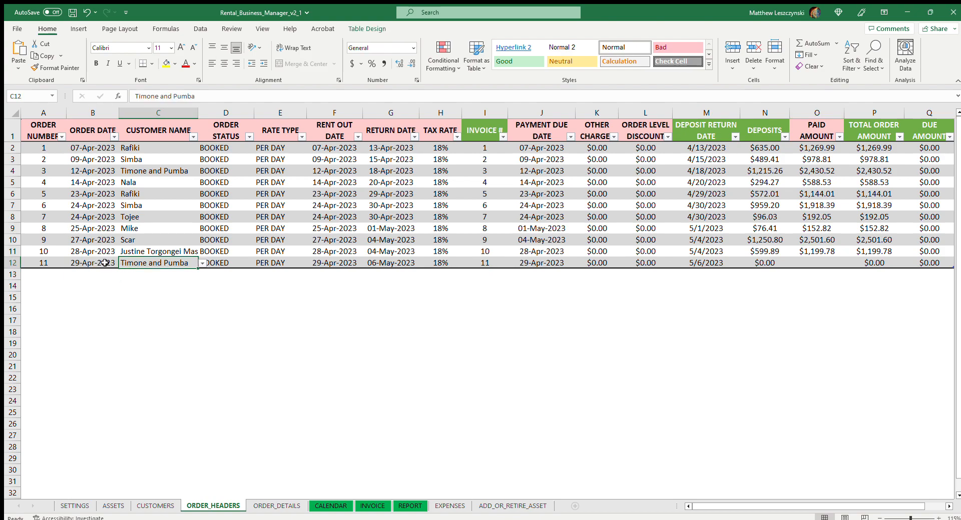
pyautogui.click(289, 262)
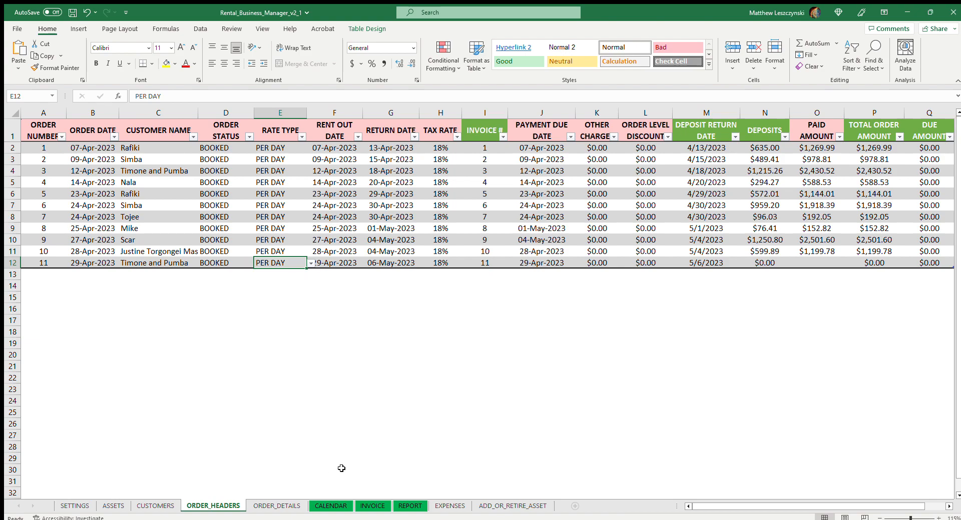
pyautogui.click(274, 502)
pyautogui.write('11')
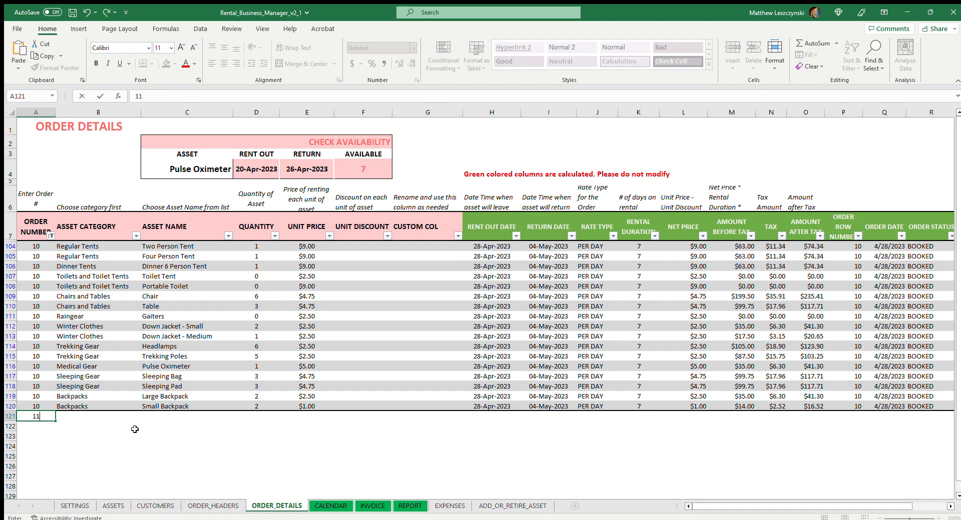
pyautogui.press('Return')
pyautogui.click(47, 415)
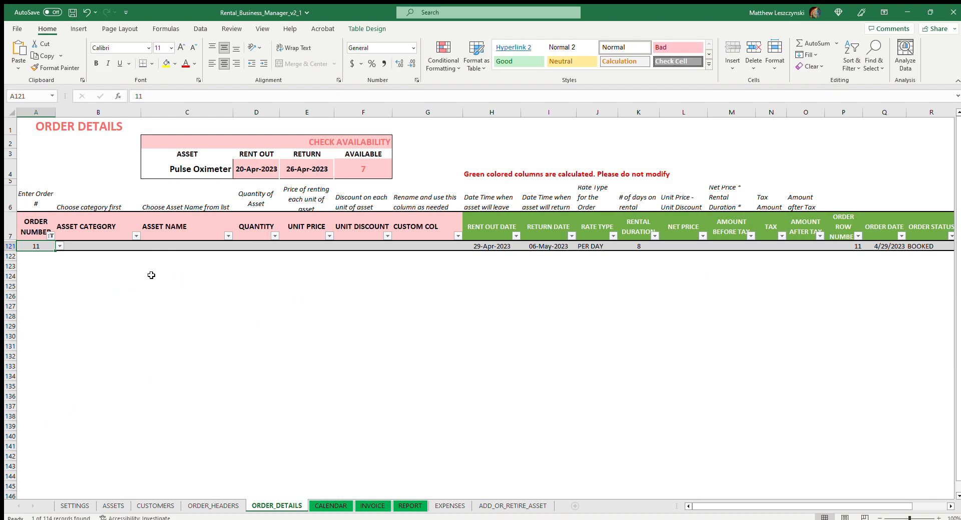
# Add two more order detail lines with order number 11.
pyautogui.press('Down')
pyautogui.write('11')
pyautogui.press('Return')
pyautogui.write('11')
pyautogui.press('Tab')
# Set the asset categories of order 11's three lines to Regular Tents, Chairs and Tables, and Chairs and Tables.
pyautogui.click(127, 248)
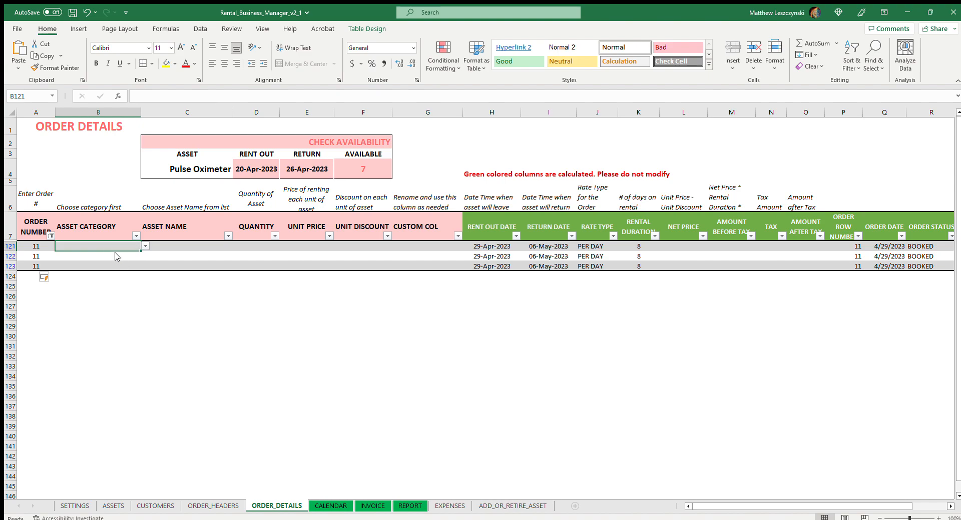
pyautogui.write('Regular Tents')
pyautogui.press('Return')
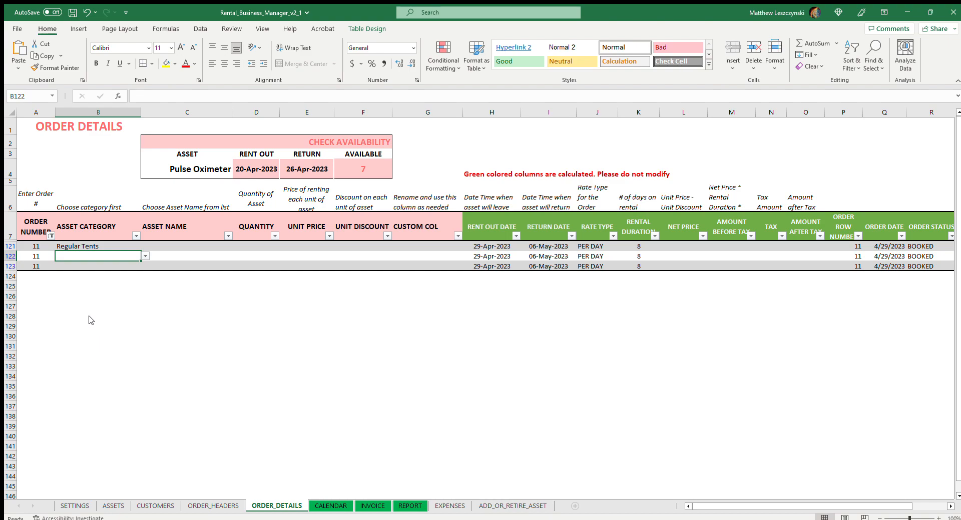
pyautogui.write('Chairs and Tables')
pyautogui.press('Return')
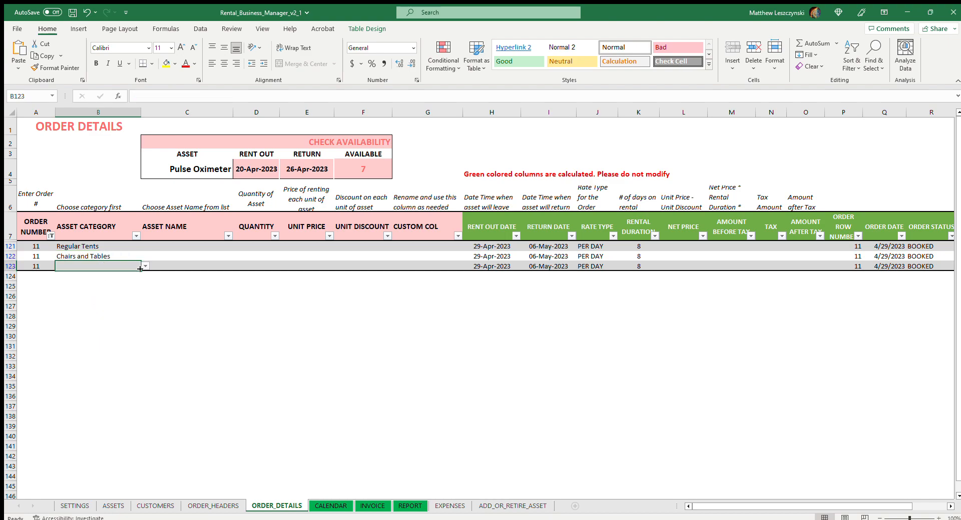
pyautogui.click(102, 298)
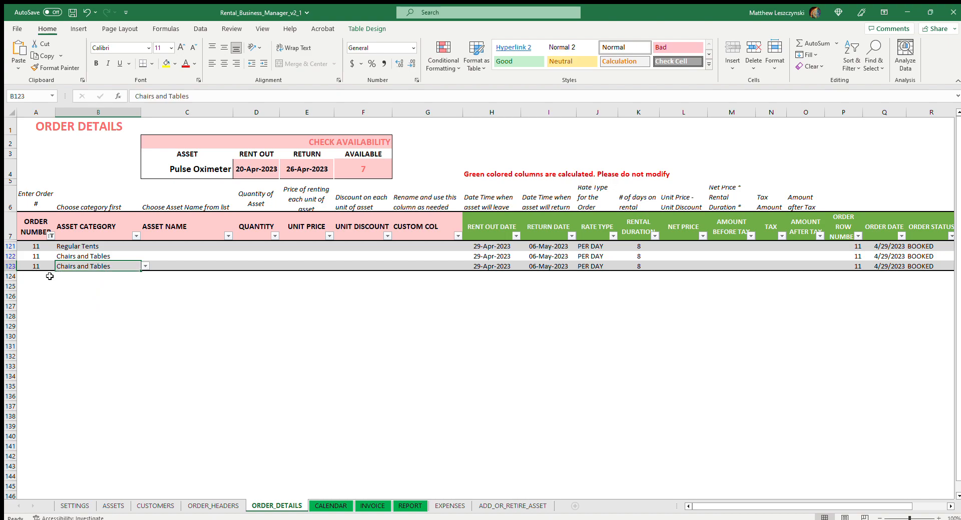
# Add a fourth line for order 11 with the asset category Dinner Tents.
pyautogui.click(51, 277)
pyautogui.write('11')
pyautogui.press('Tab')
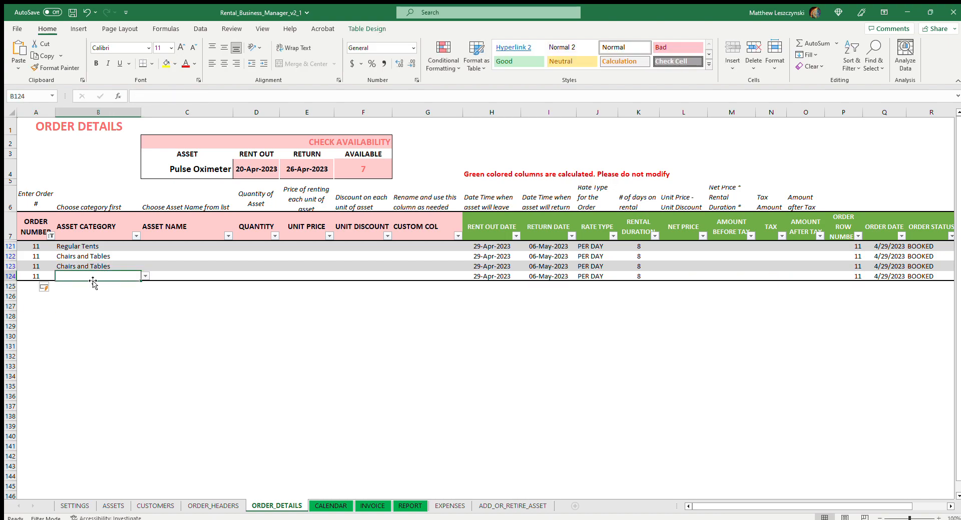
pyautogui.click(117, 291)
pyautogui.click(159, 293)
# Choose Two Person Tent, Chair, Table and Dinner 4 Person Tent as the asset names of order 11's lines.
pyautogui.click(181, 249)
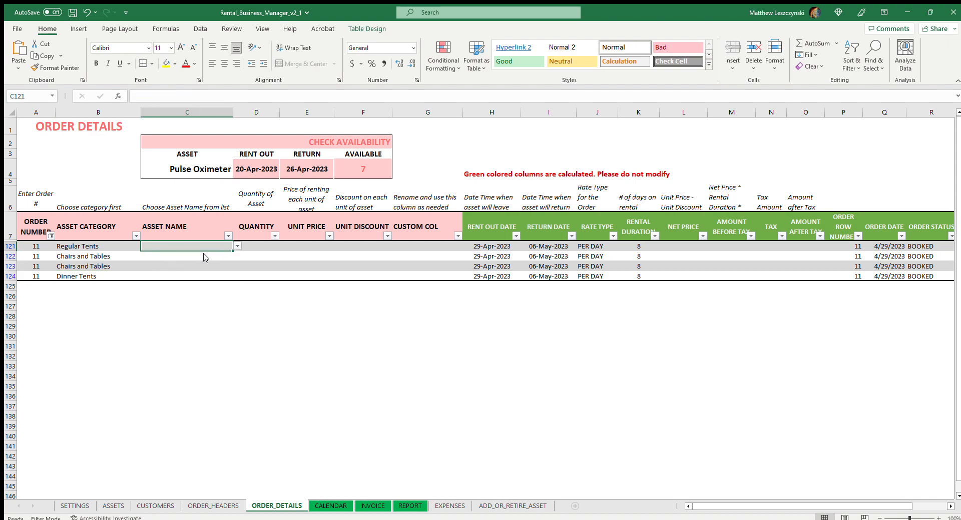
pyautogui.click(206, 255)
pyautogui.click(202, 265)
pyautogui.click(199, 280)
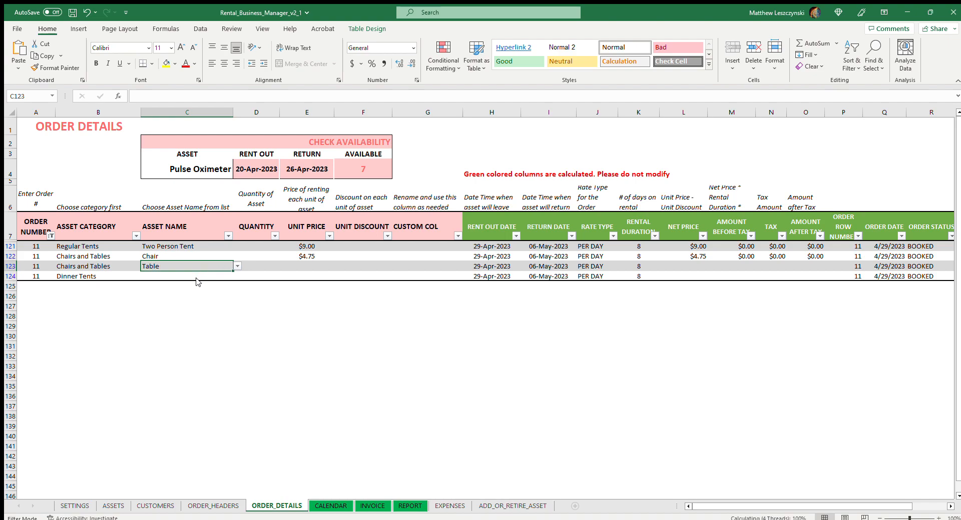
pyautogui.click(226, 277)
pyautogui.click(206, 285)
# Enter quantities of 1 Two Person Tent, 2 Chairs, 1 Table and 1 Dinner 4 Person Tent for order 11.
pyautogui.click(259, 245)
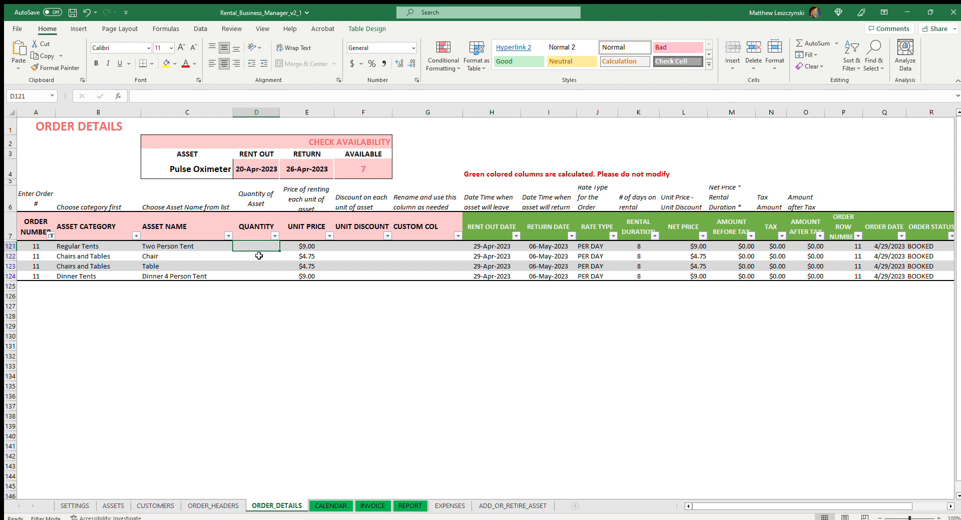
pyautogui.write('1')
pyautogui.click(262, 261)
pyautogui.write('2')
pyautogui.click(261, 264)
pyautogui.write('1')
pyautogui.click(261, 277)
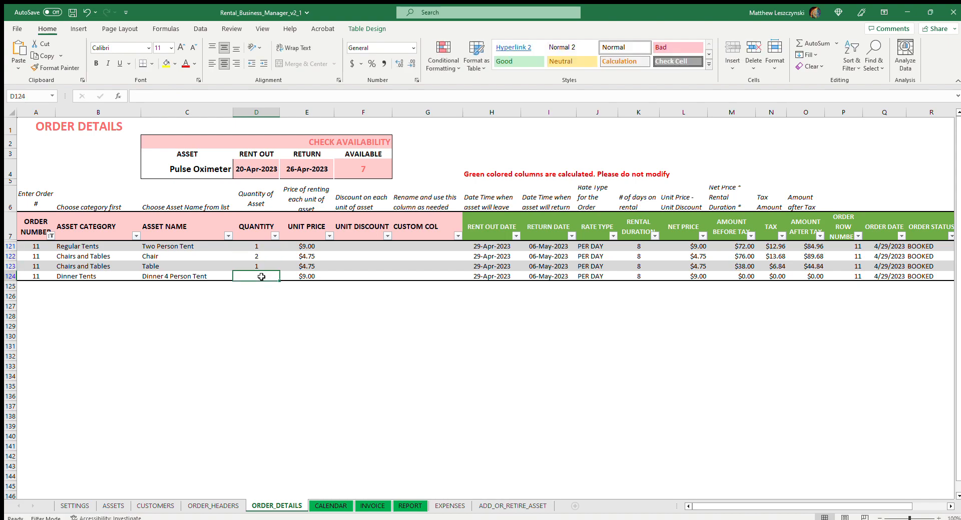
pyautogui.write('1')
pyautogui.click(274, 316)
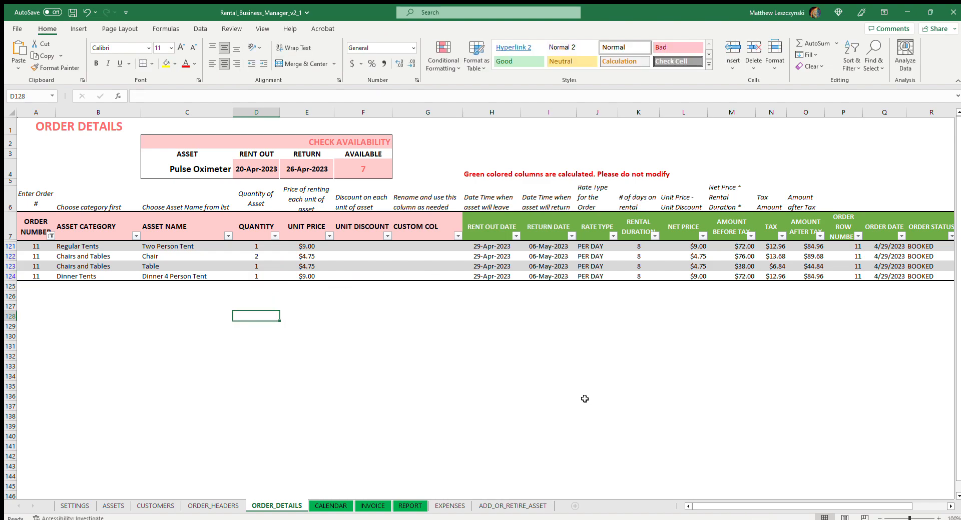
# Review the calendar's rented quantities, and switch it back to available quantities.
pyautogui.moveTo(746, 509)
pyautogui.mouseDown()
pyautogui.moveTo(807, 510)
pyautogui.moveTo(745, 512)
pyautogui.mouseUp()
pyautogui.click(321, 506)
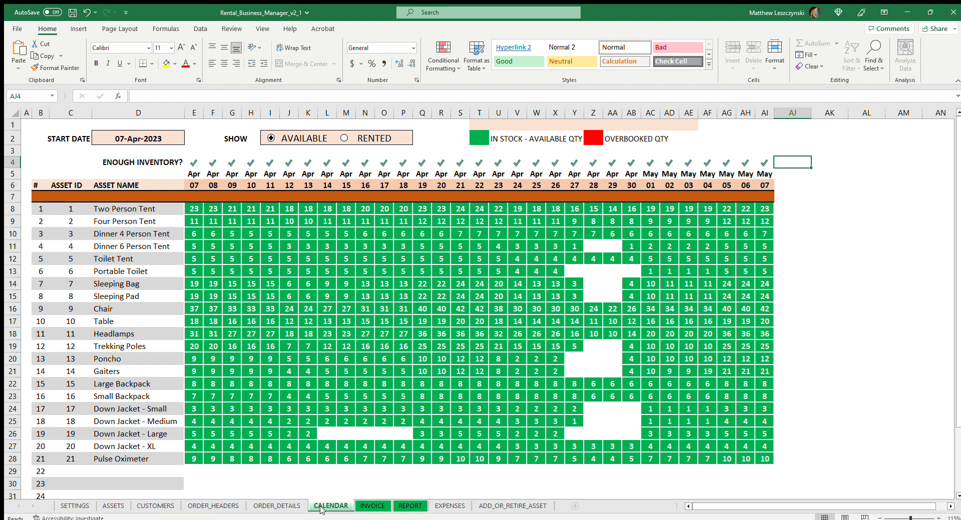
pyautogui.click(364, 139)
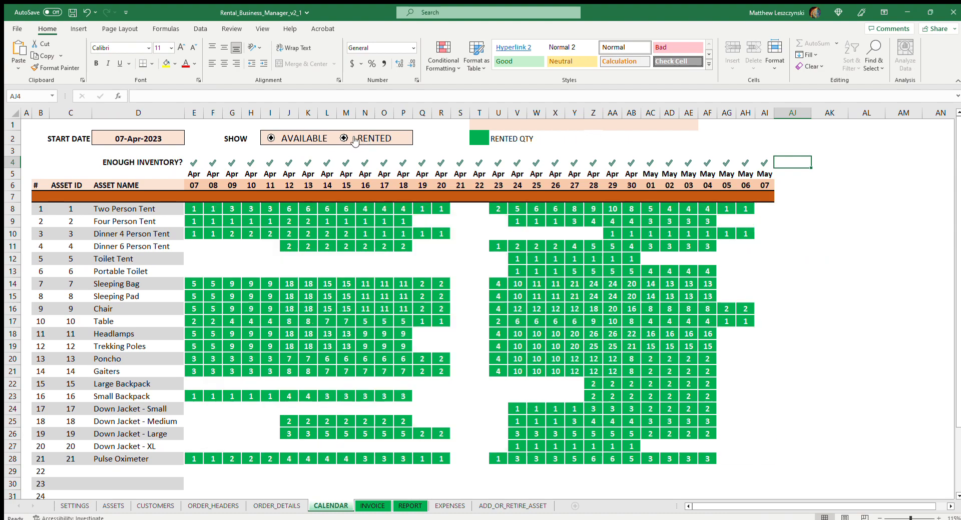
pyautogui.click(305, 140)
pyautogui.click(284, 142)
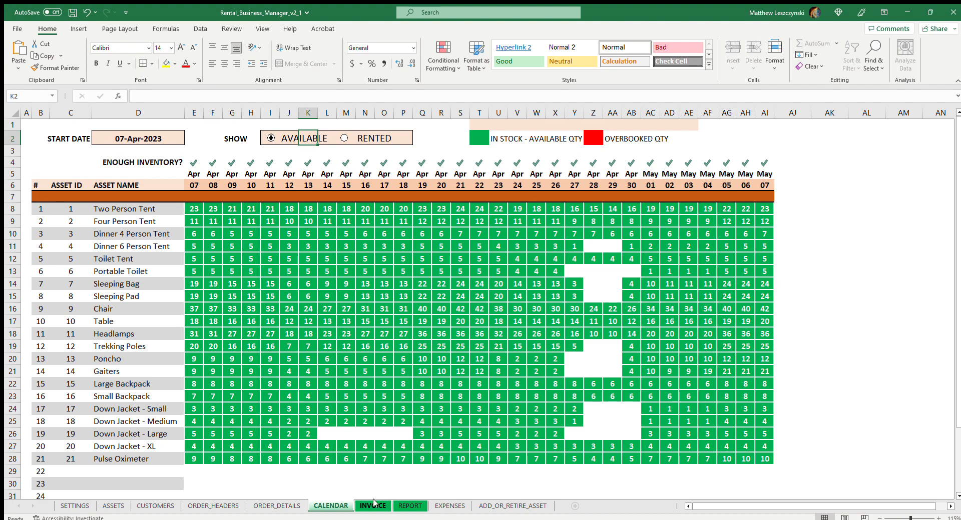
# Display the invoice for order number 11.
pyautogui.click(373, 507)
pyautogui.scroll(10, 356, 381)
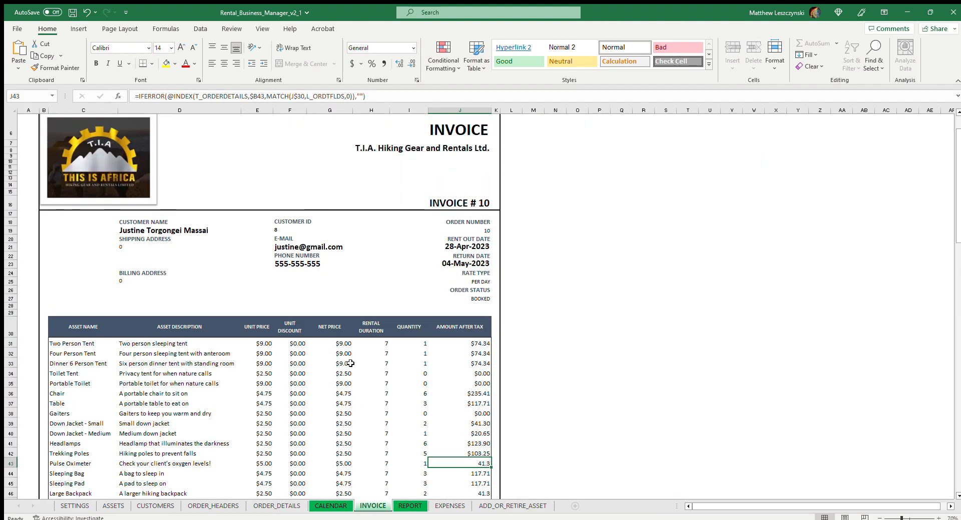
pyautogui.click(89, 137)
pyautogui.write('11')
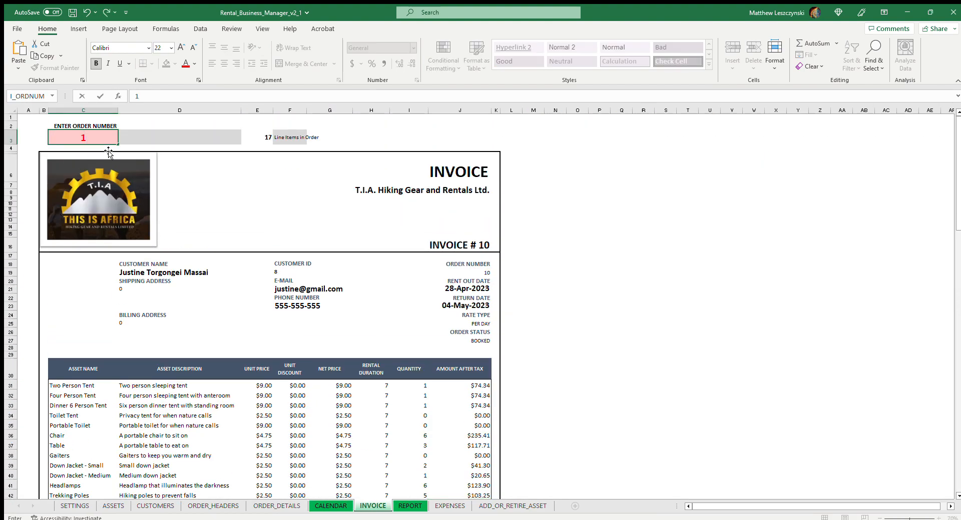
pyautogui.press('Return')
pyautogui.click(573, 292)
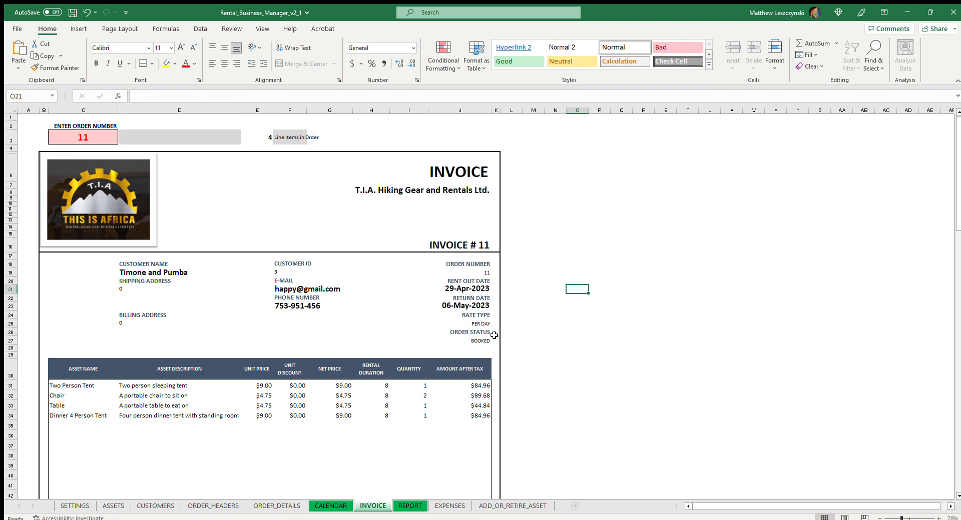
# Examine invoice 11's customer details, line items, deposit, tax and total order amount.
pyautogui.scroll(-3, 494, 336)
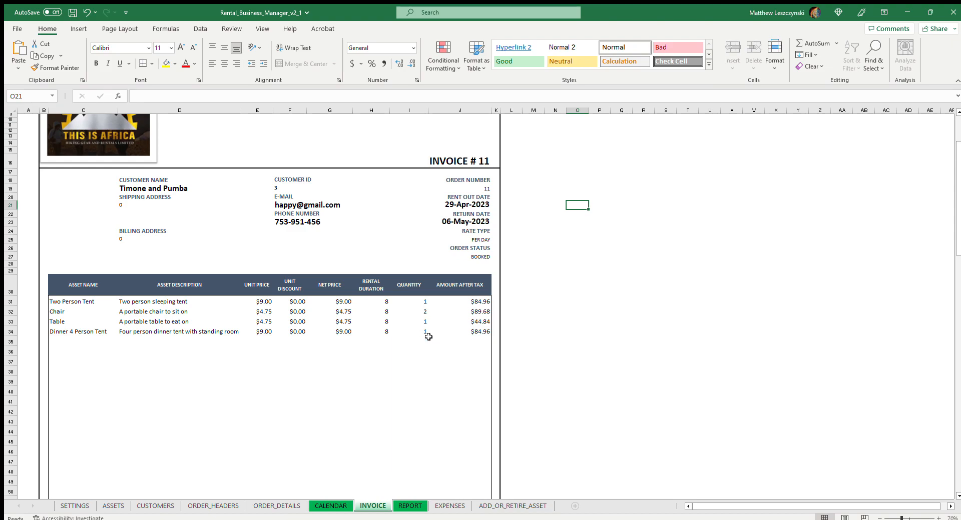
pyautogui.scroll(-4, 420, 360)
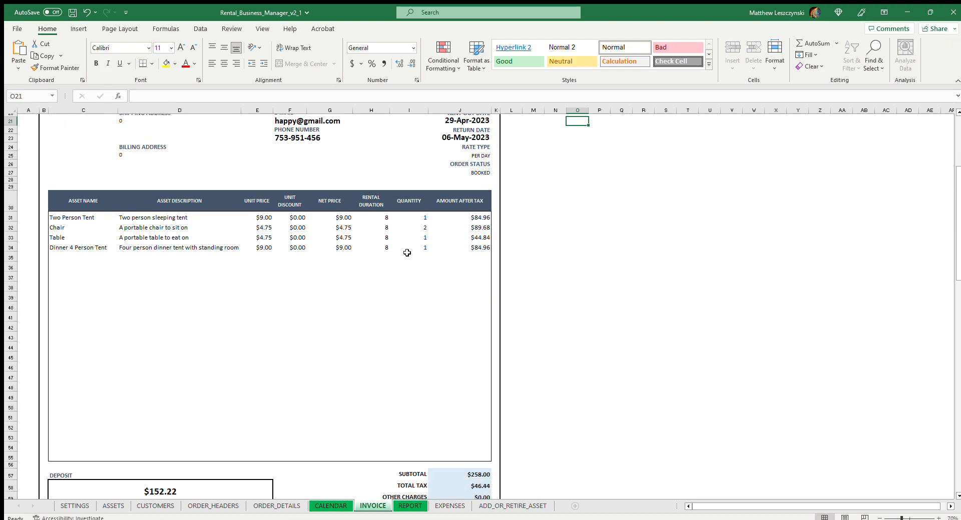
pyautogui.scroll(-4, 485, 379)
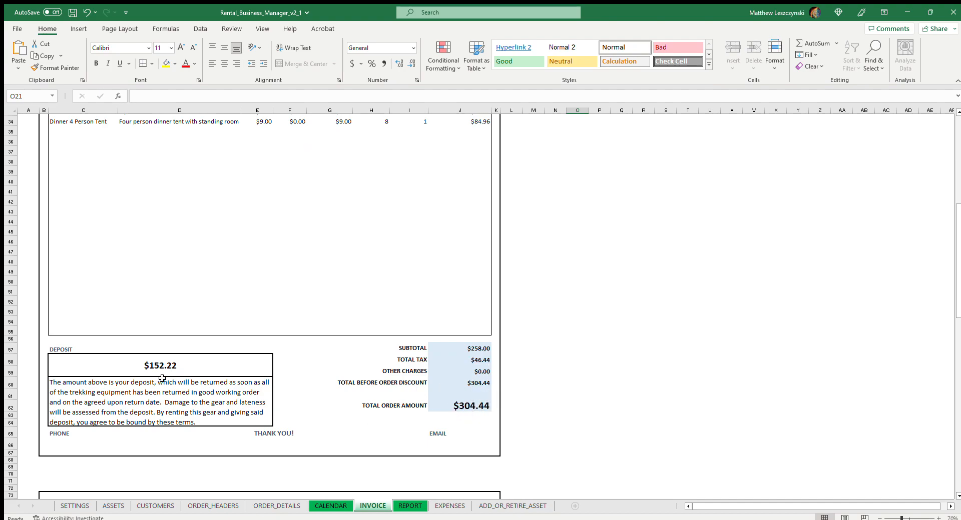
pyautogui.scroll(6, 224, 379)
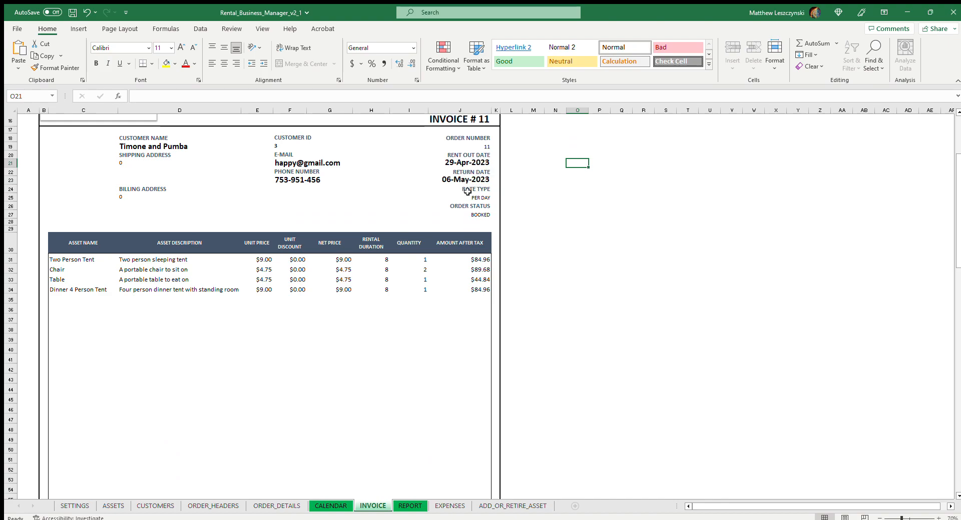
pyautogui.scroll(-6, 476, 300)
pyautogui.scroll(-1, 374, 363)
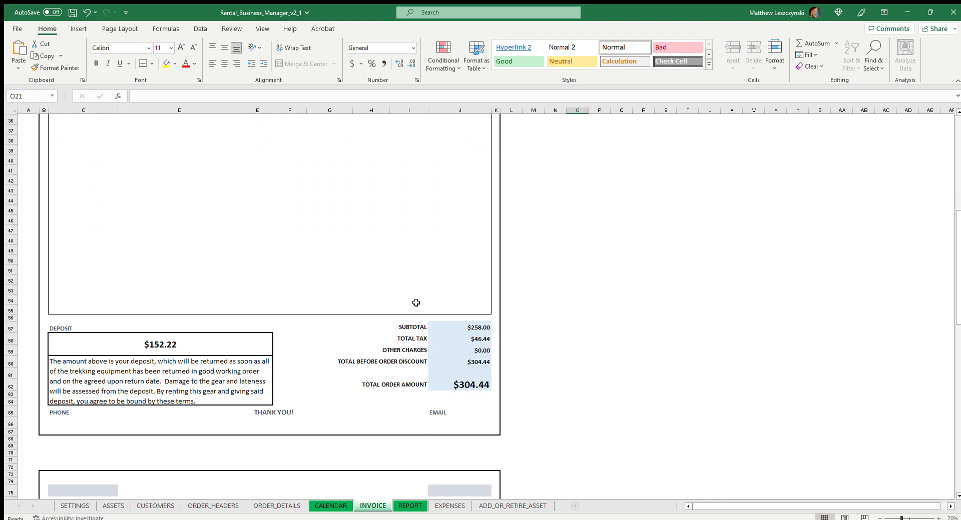
# Preview the printout of invoice 11, and return to the invoice sheet without printing.
pyautogui.hotkey('ctrl', 'p')
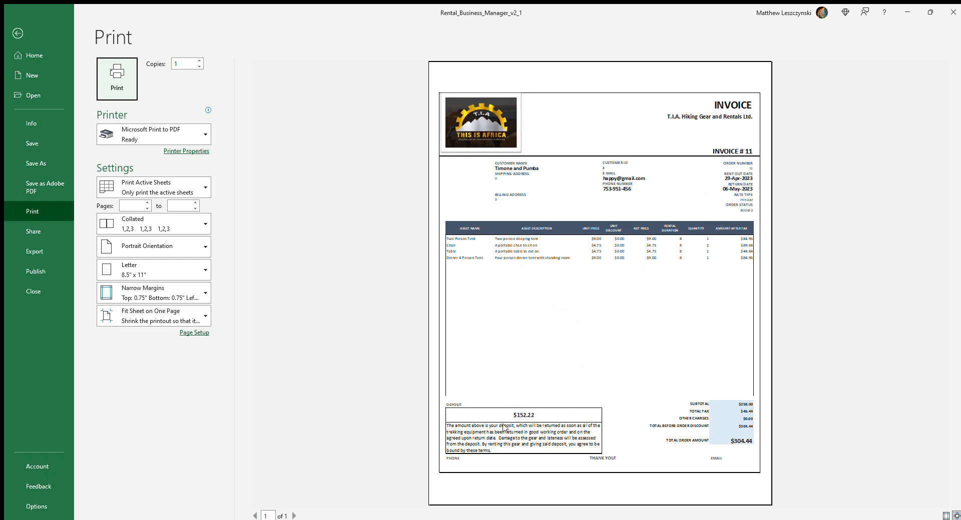
pyautogui.click(17, 33)
pyautogui.scroll(7, 425, 364)
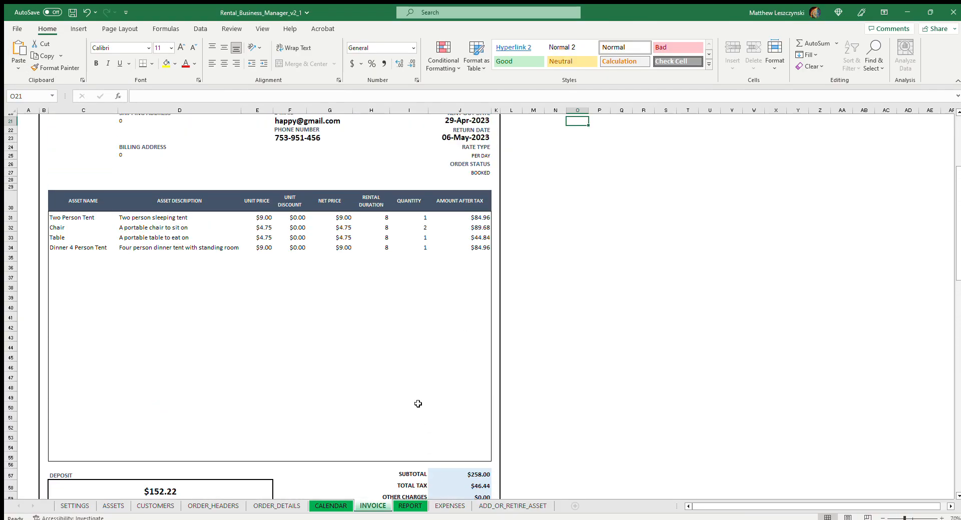
# Look through the report, order details, order headers and customers sheets, ending at the last customer in the list.
pyautogui.click(409, 506)
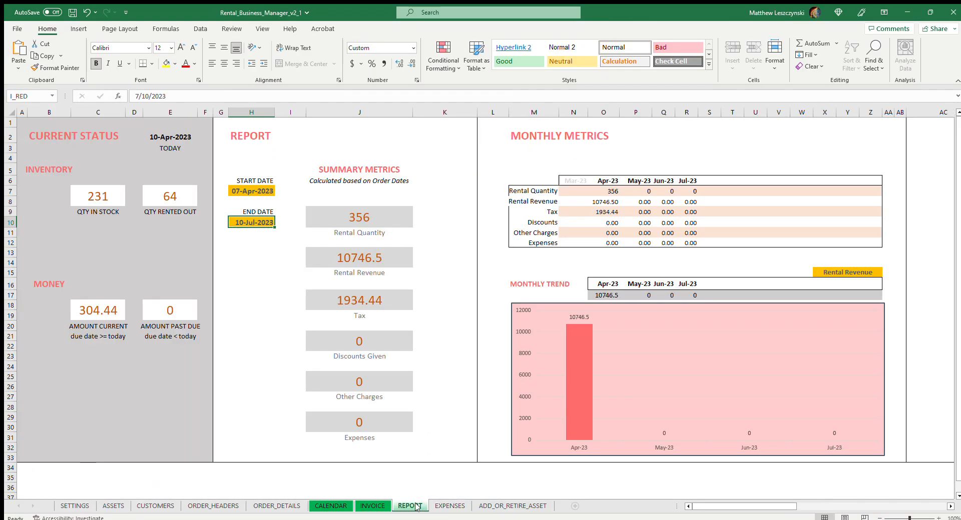
pyautogui.click(320, 506)
pyautogui.click(277, 506)
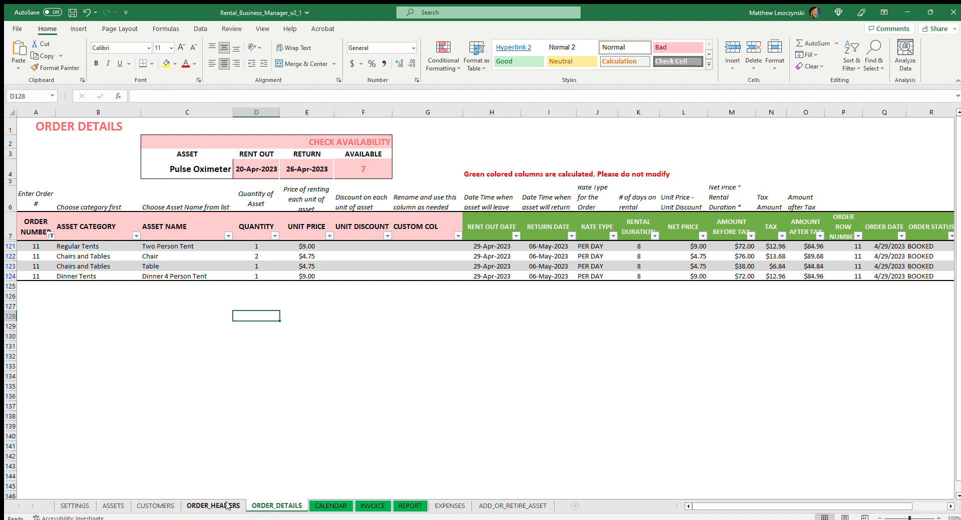
pyautogui.click(166, 504)
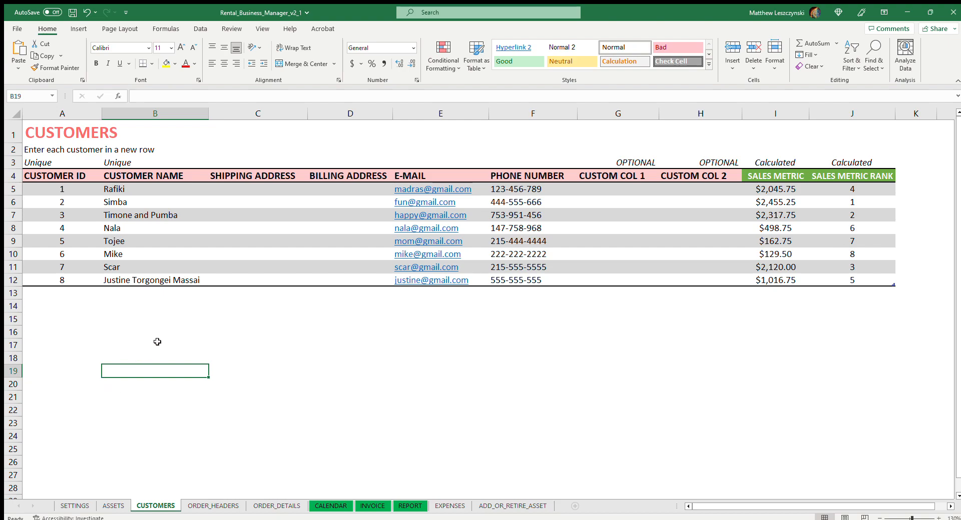
pyautogui.click(233, 508)
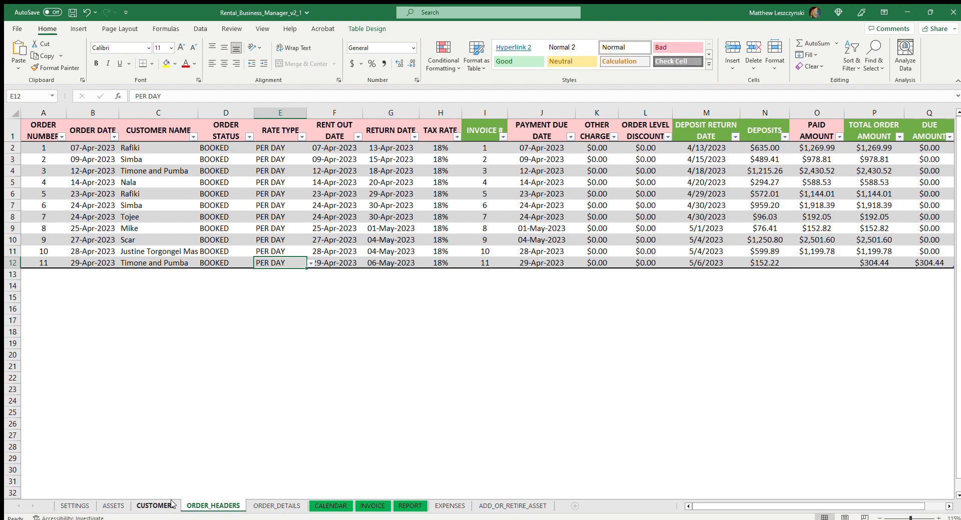
pyautogui.click(156, 505)
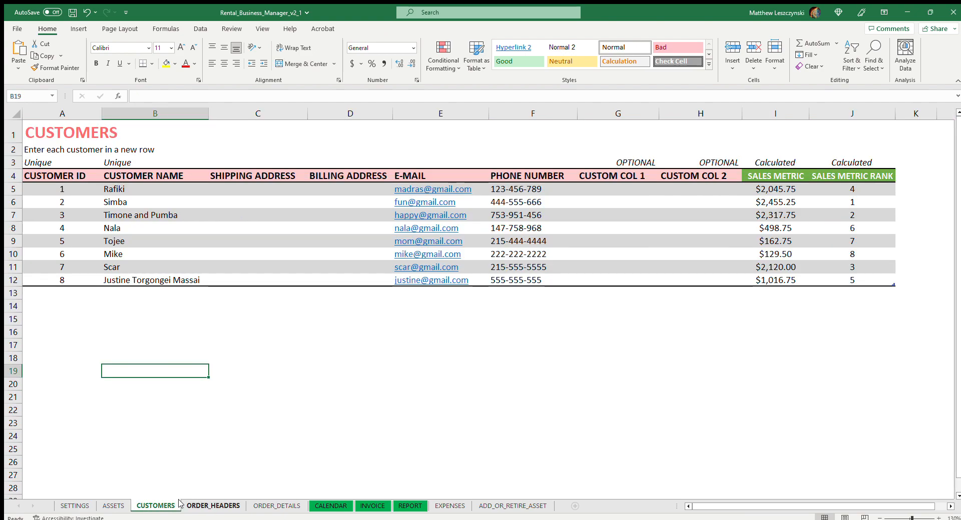
pyautogui.click(76, 295)
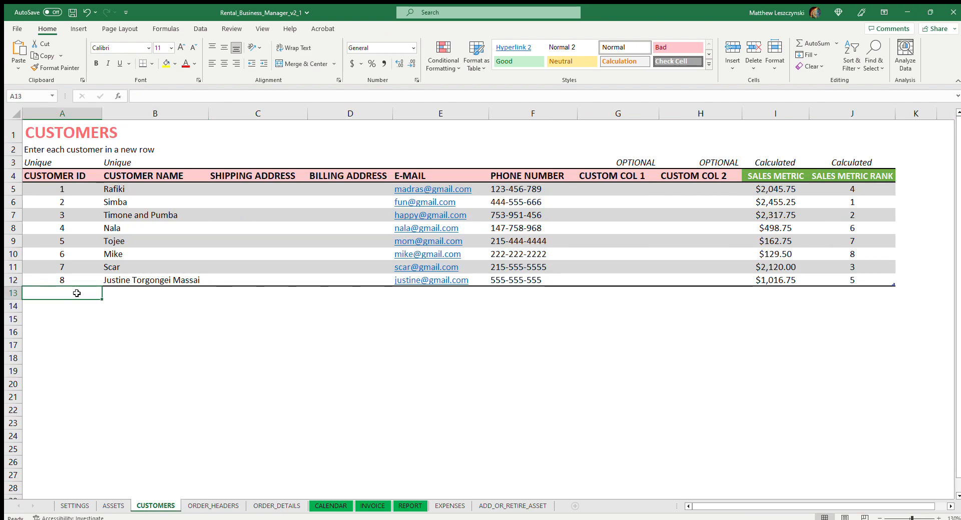
pyautogui.click(155, 280)
# Start a new row for order 12 in the order headers, and fill in the last listed customer's name.
pyautogui.click(217, 506)
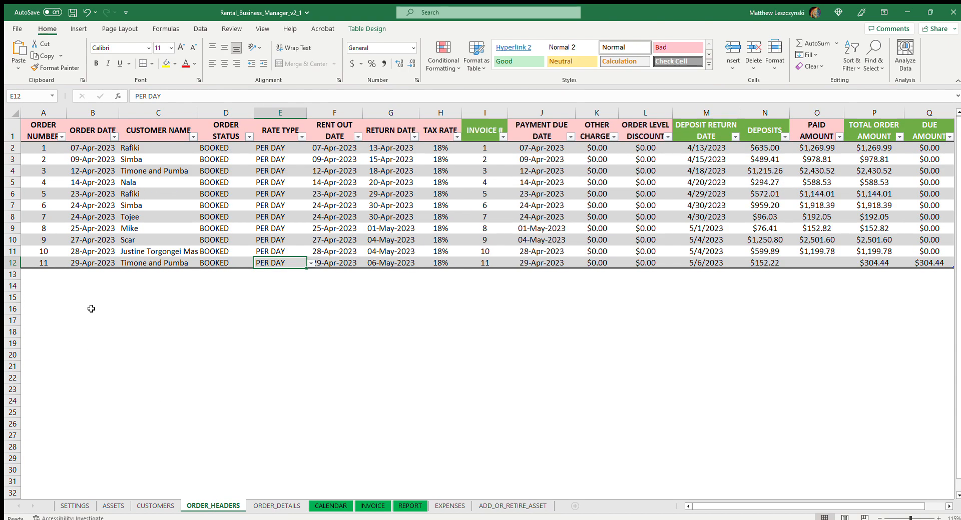
pyautogui.click(57, 279)
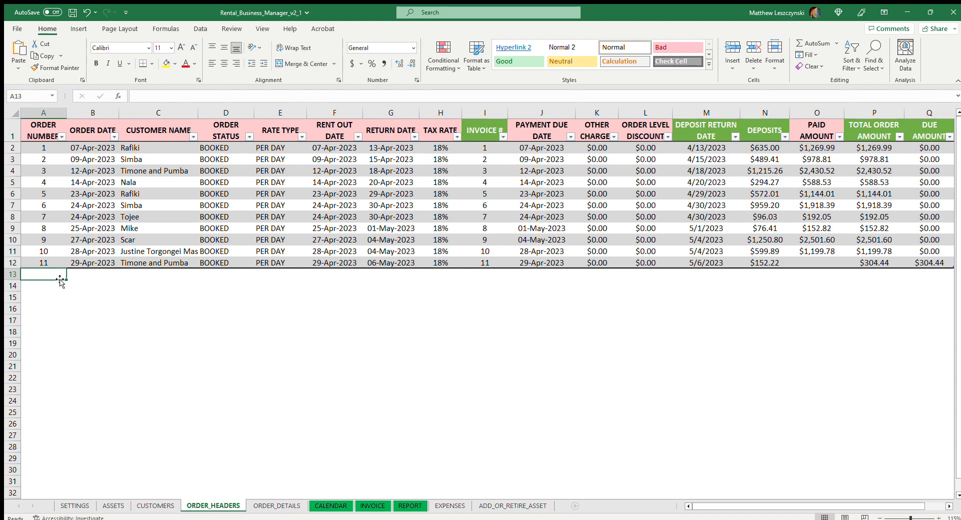
pyautogui.write('12')
pyautogui.click(126, 317)
pyautogui.click(138, 277)
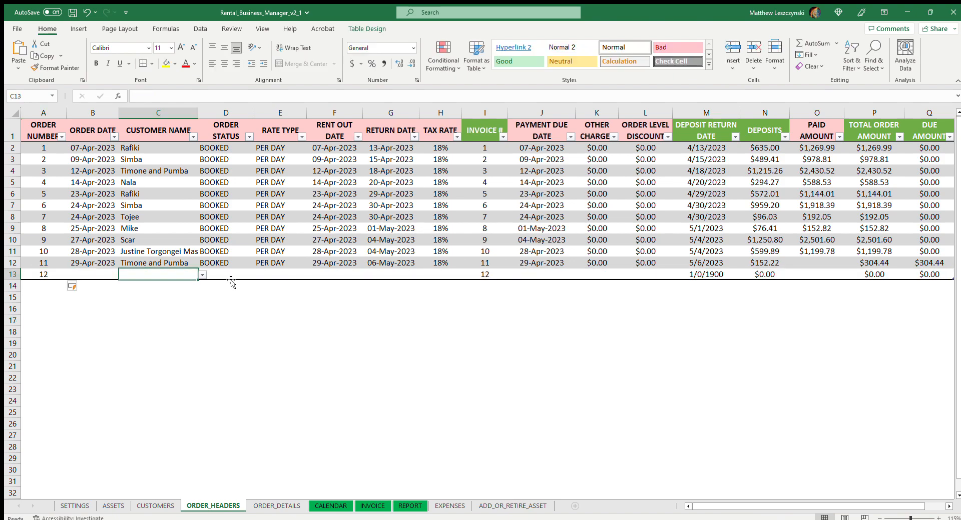
pyautogui.click(196, 301)
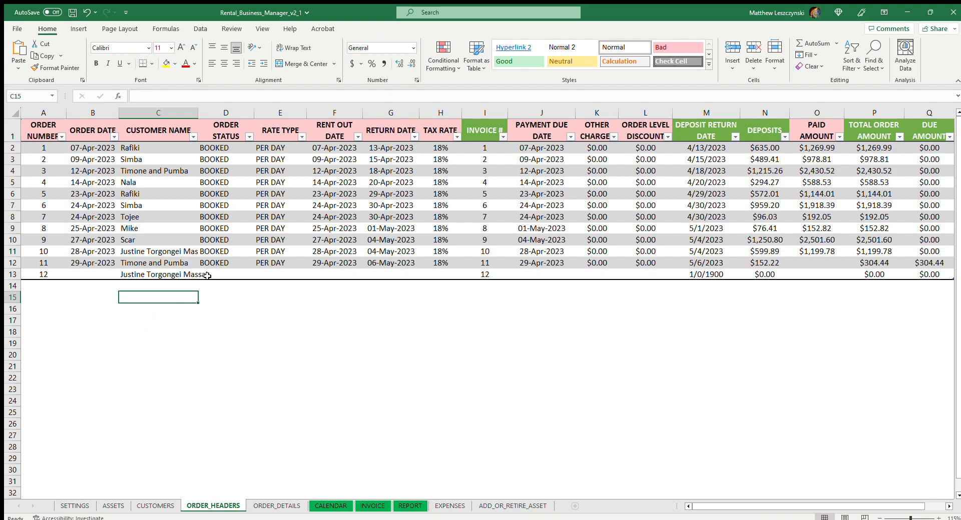
pyautogui.click(178, 272)
pyautogui.click(159, 288)
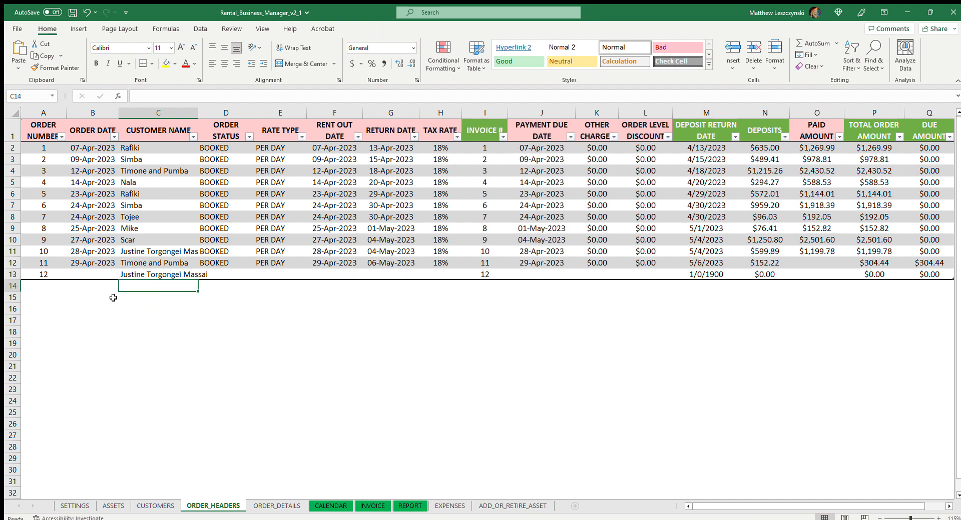
# Delete the entire order 12 row from the order headers.
pyautogui.click(18, 275)
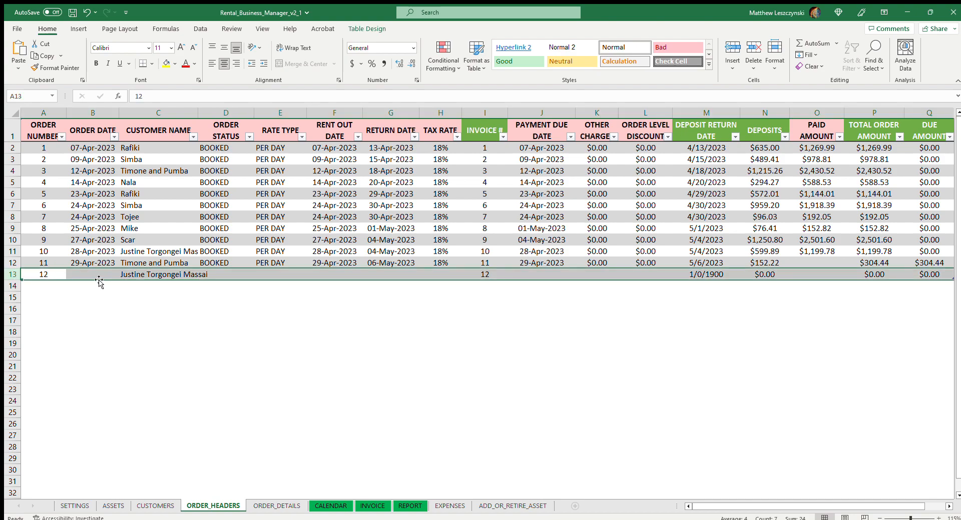
pyautogui.click(49, 271)
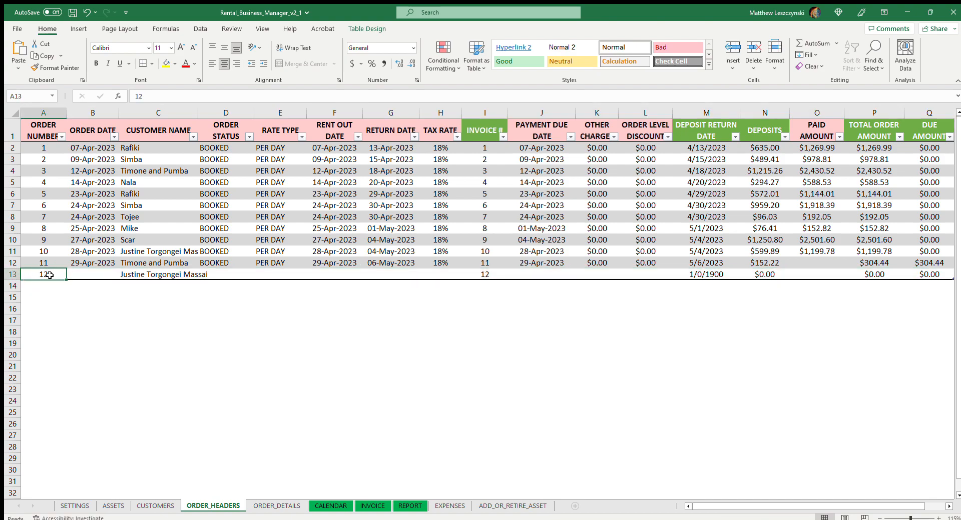
pyautogui.click(15, 275)
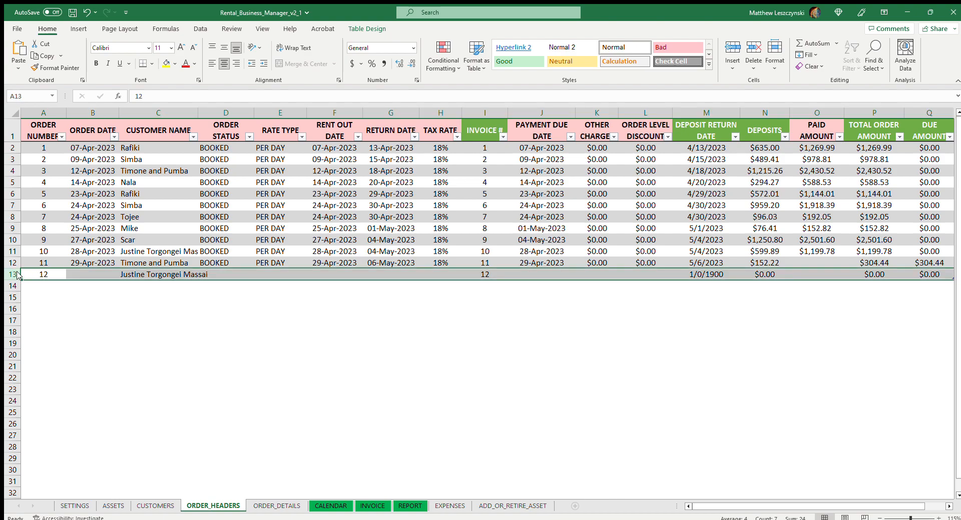
pyautogui.hotkey('ctrl', '-')
pyautogui.click(234, 334)
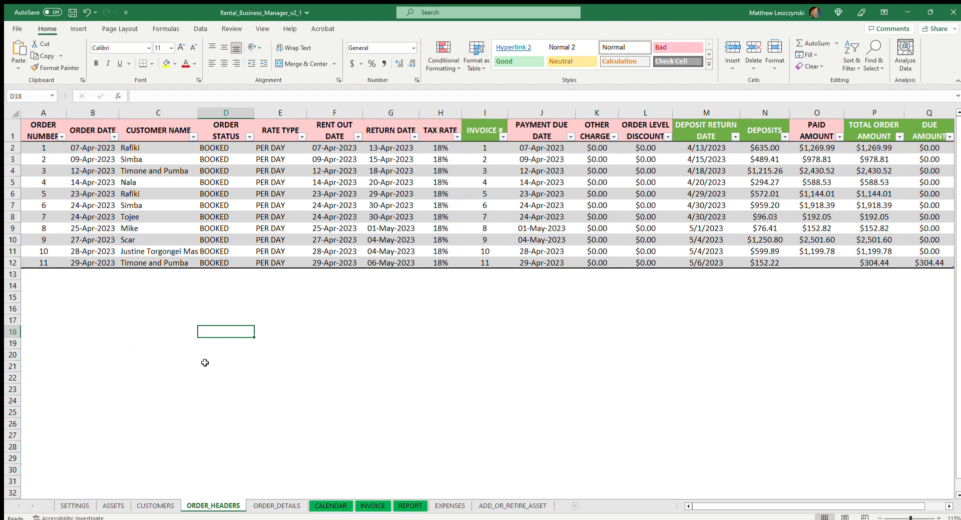
# Filter the order details by order number to order 7, and change the filter to orders 8 and 9.
pyautogui.click(276, 506)
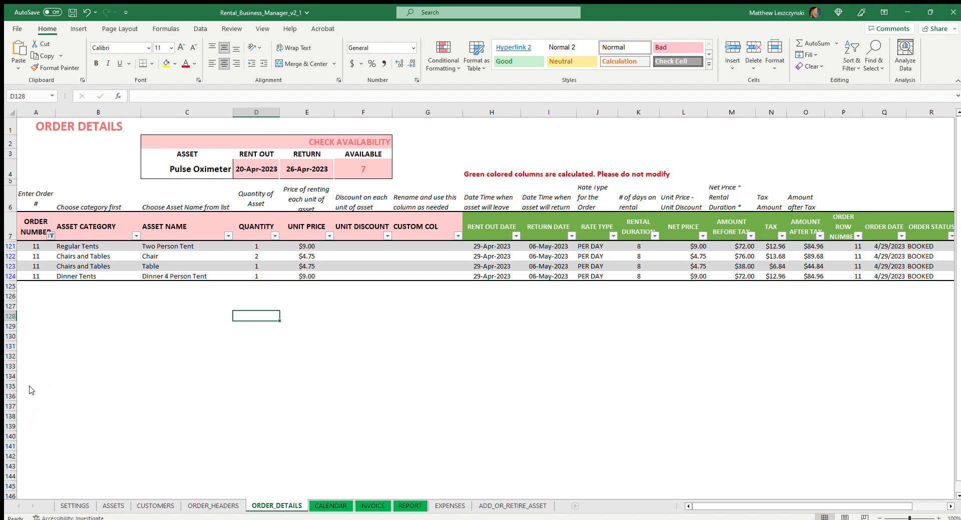
pyautogui.click(150, 344)
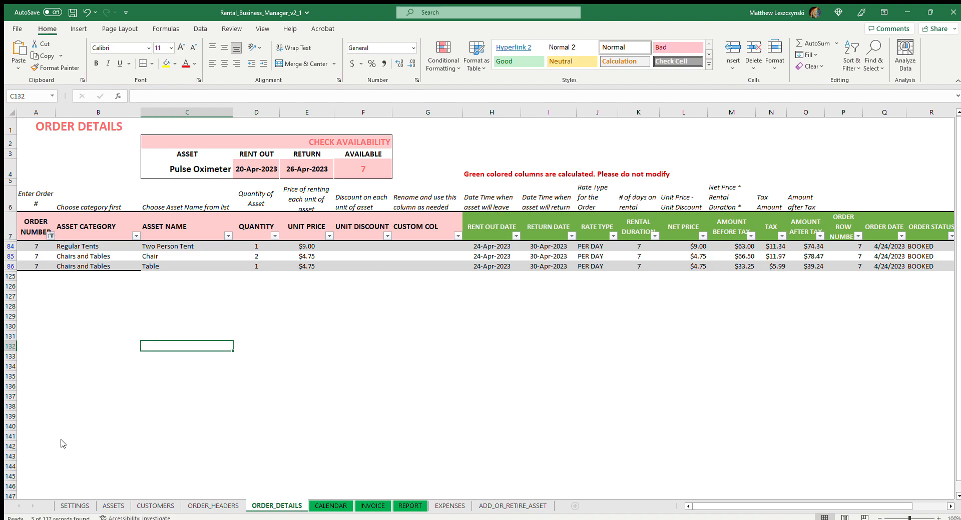
pyautogui.click(215, 295)
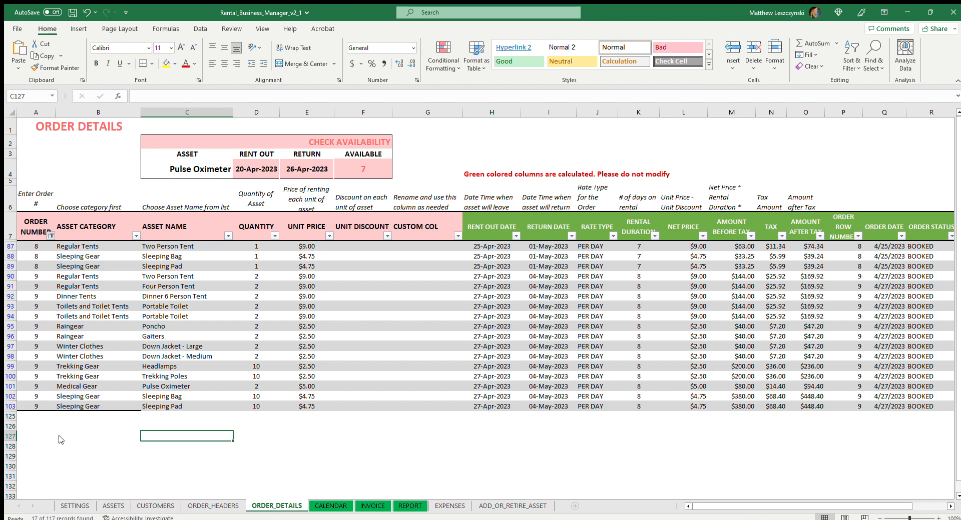
# Examine the asset names and quantities on order 9's lines, including the sleeping gear, trekking gear and tents.
pyautogui.scroll(-1, 100, 401)
pyautogui.click(209, 255)
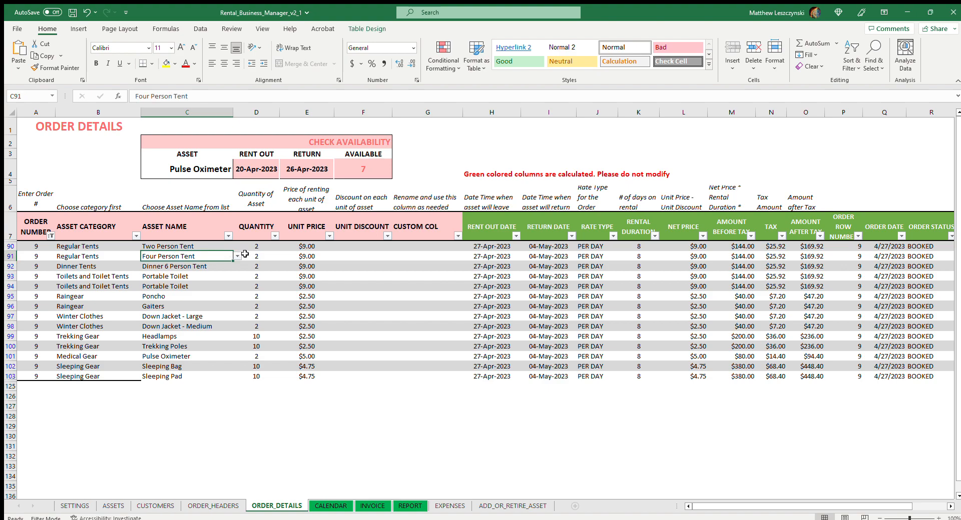
pyautogui.click(258, 366)
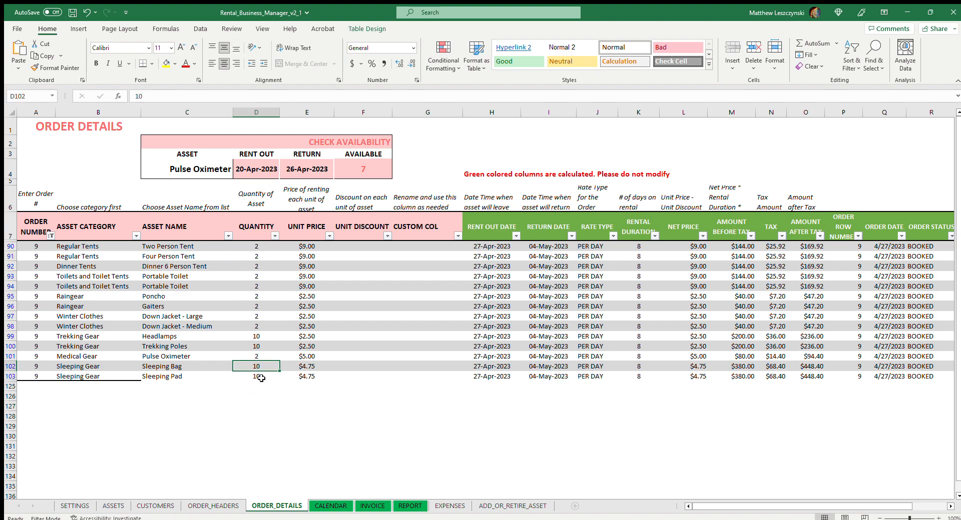
pyautogui.click(260, 377)
pyautogui.click(264, 345)
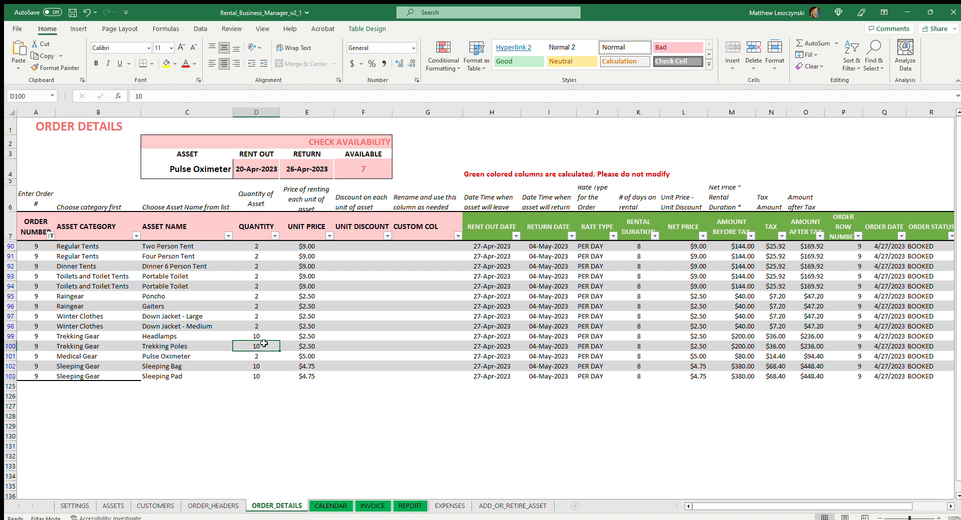
pyautogui.click(265, 356)
pyautogui.click(265, 337)
pyautogui.click(267, 256)
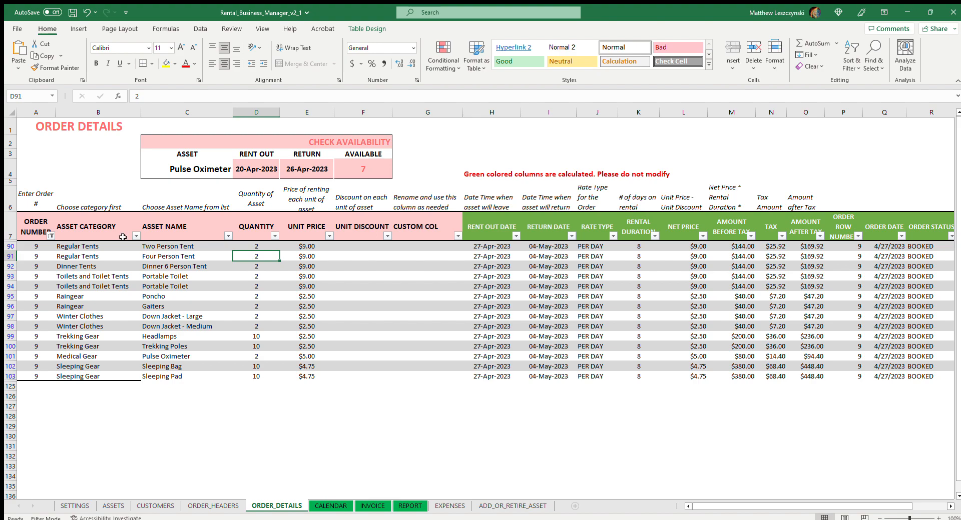
# Review the calendar, invoice 11, report, order headers and customers sheets once more.
pyautogui.click(330, 506)
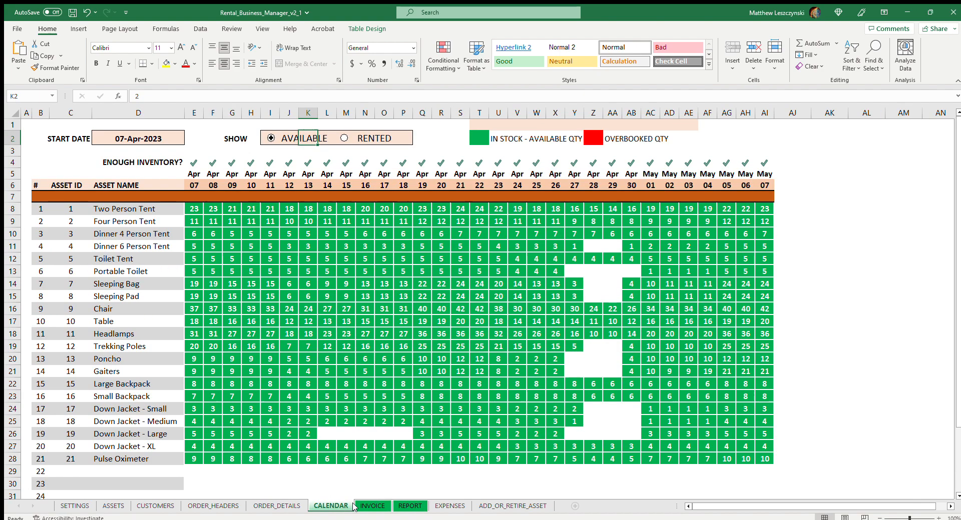
pyautogui.click(365, 507)
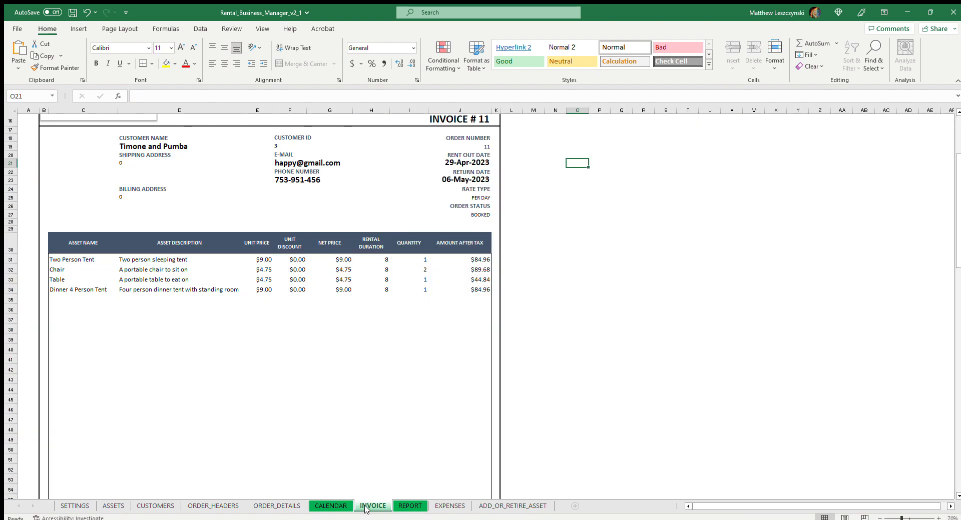
pyautogui.scroll(5, 404, 409)
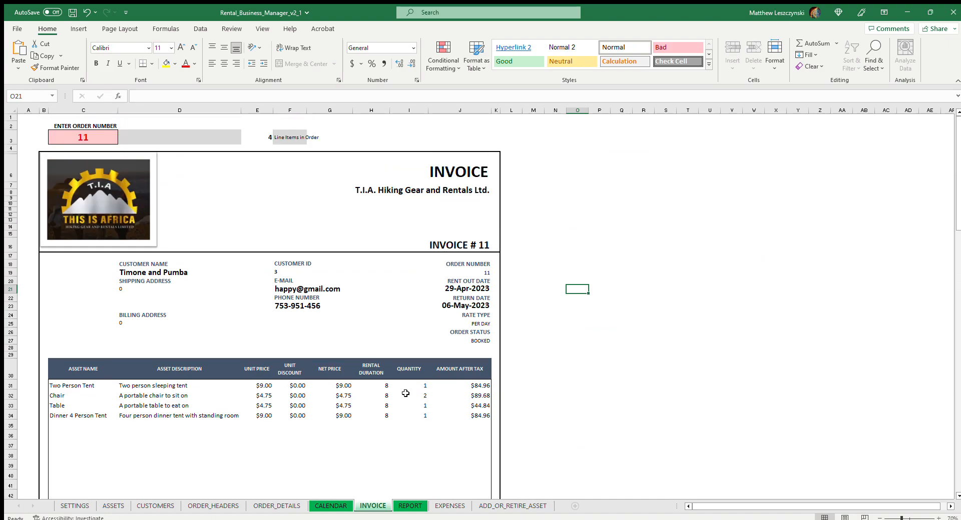
pyautogui.click(436, 506)
pyautogui.click(410, 505)
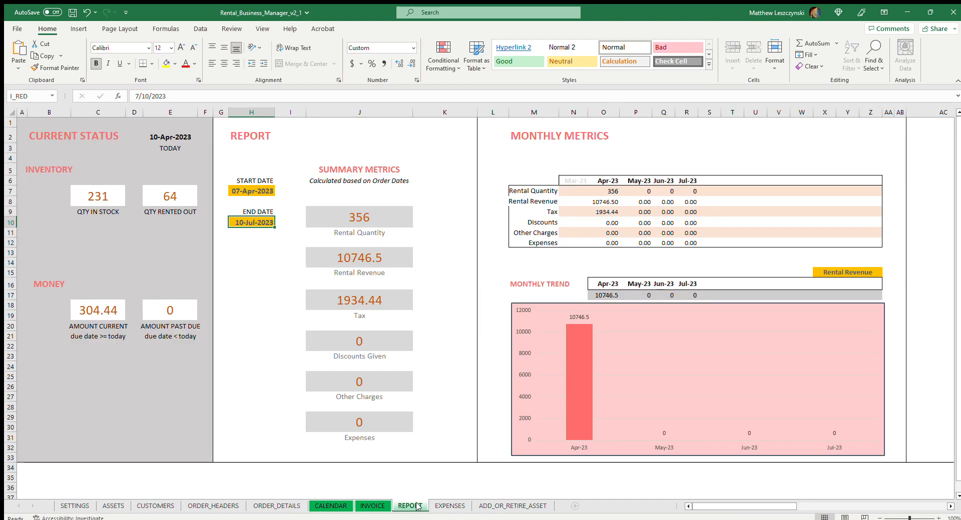
pyautogui.click(202, 503)
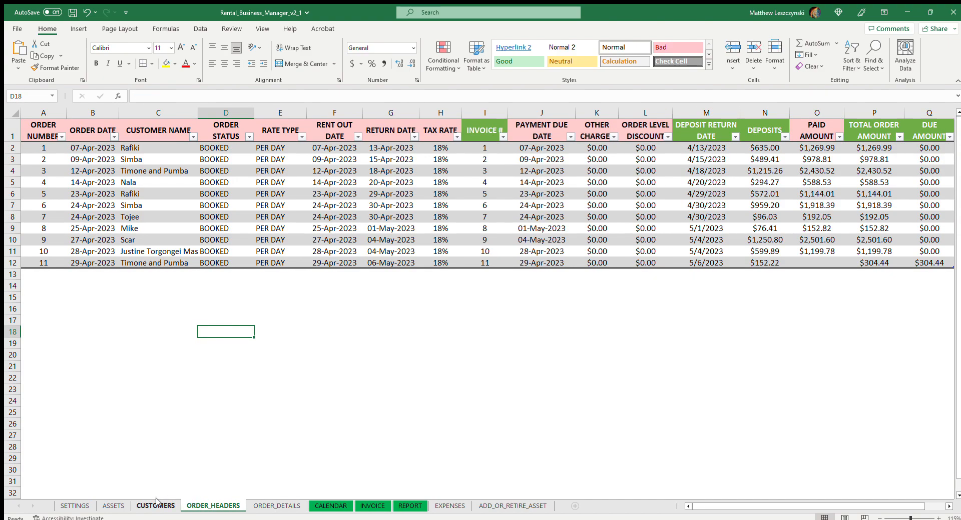
pyautogui.click(156, 503)
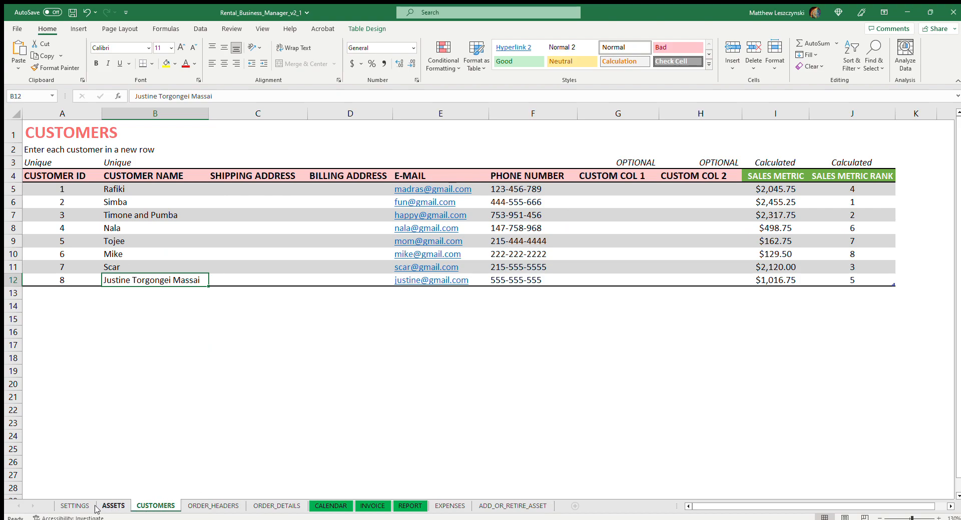
# Review the assets and settings sheets, and look through invoice 11 down to its rental line items.
pyautogui.click(116, 503)
pyautogui.click(85, 505)
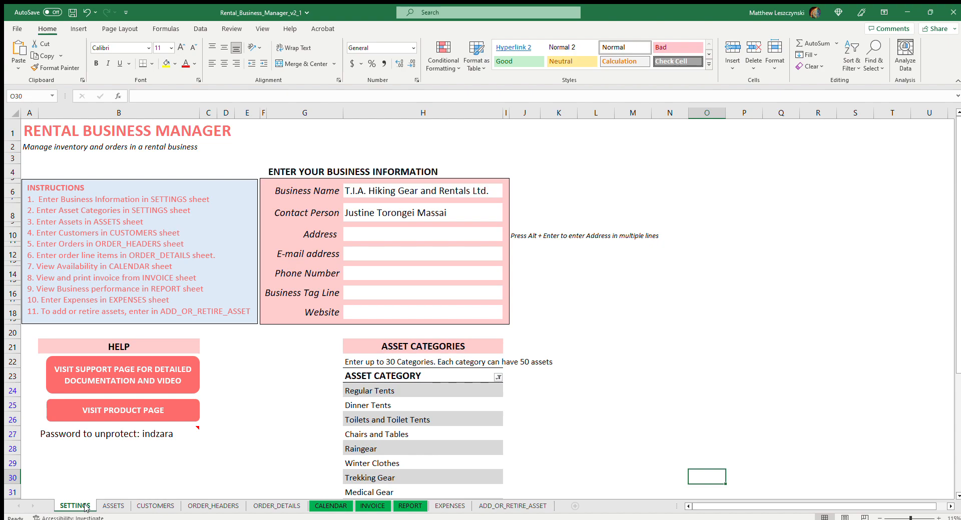
pyautogui.click(373, 506)
pyautogui.scroll(-2, 386, 402)
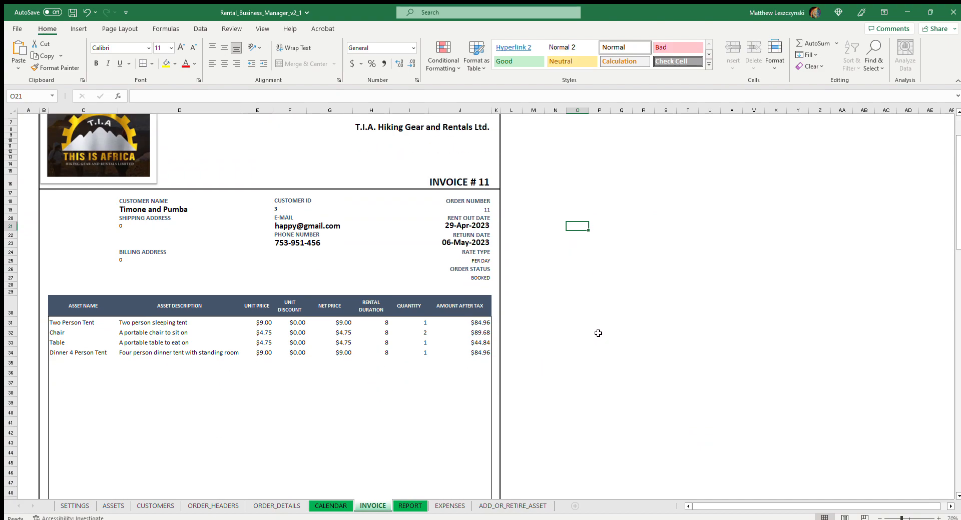
pyautogui.scroll(-1, 398, 418)
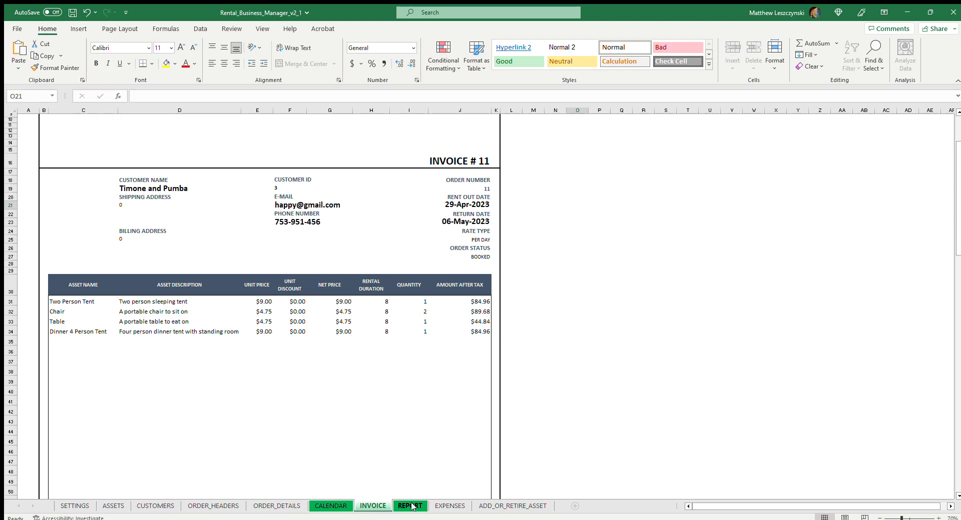
# Look back through the report, expenses, calendar, order details, order headers and customers sheets, ending on the assets list.
pyautogui.click(410, 506)
pyautogui.click(444, 506)
pyautogui.click(407, 507)
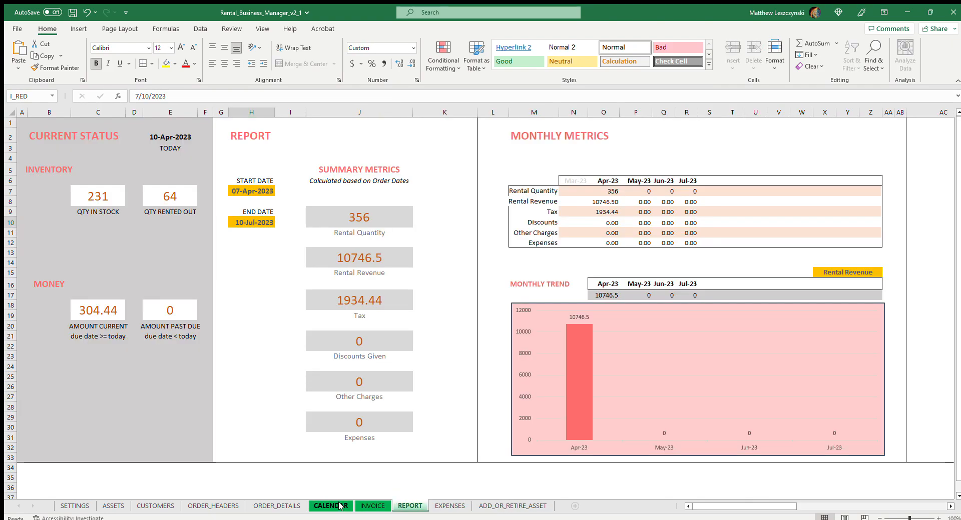
pyautogui.click(331, 506)
pyautogui.click(276, 506)
pyautogui.click(231, 505)
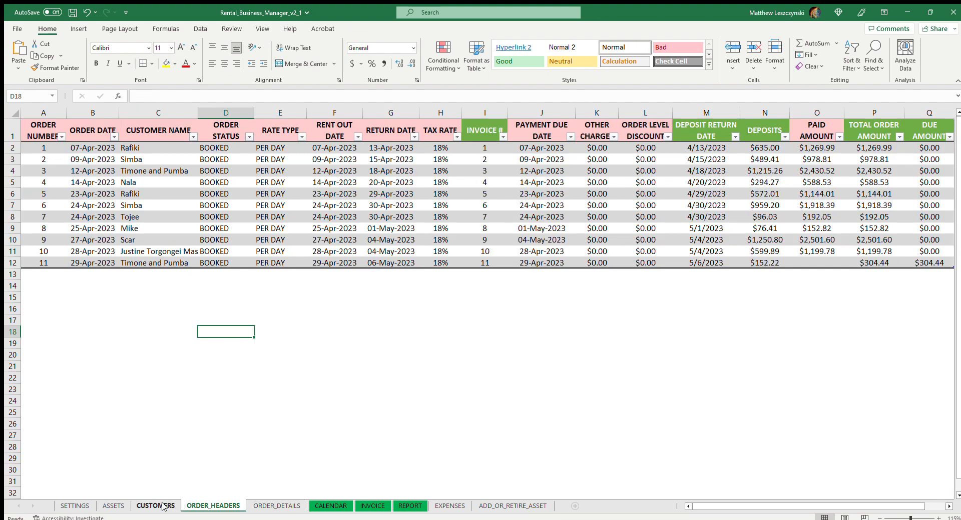
pyautogui.click(155, 506)
pyautogui.click(120, 506)
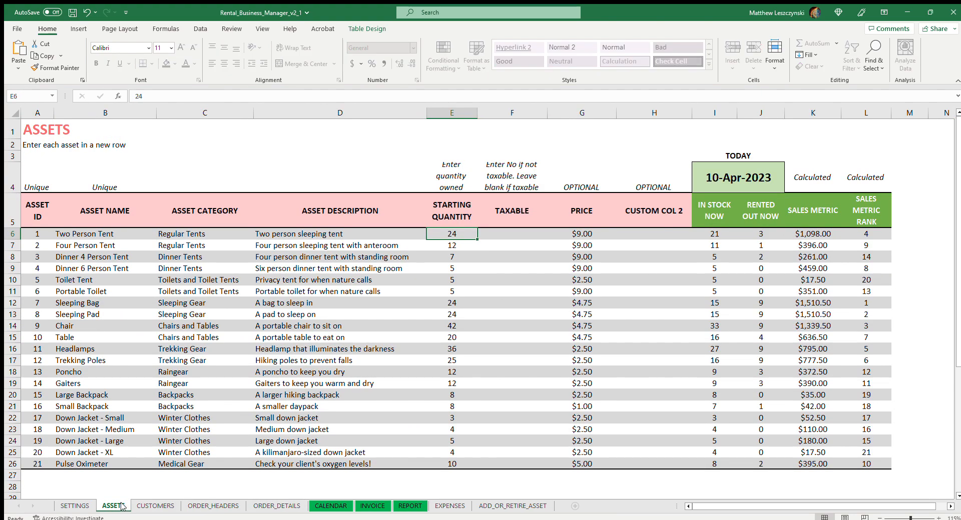